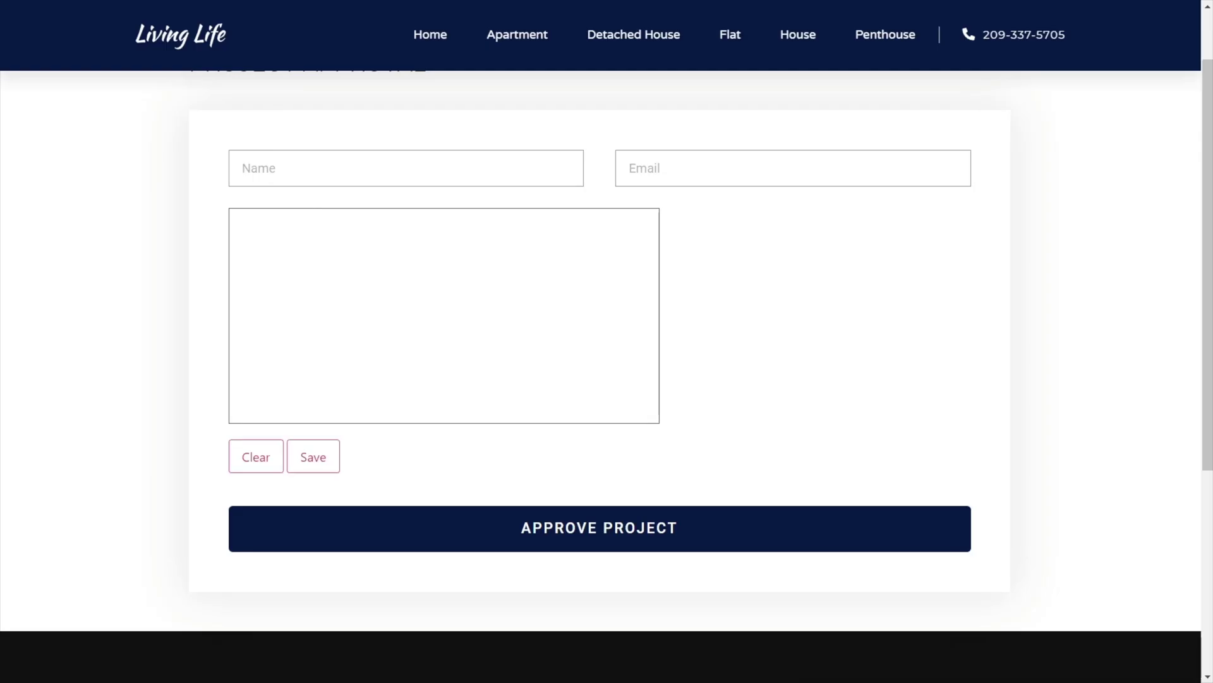
# Enter the full name and e-mail address in the Project Approval form.
pyautogui.scroll(1, 937, 459)
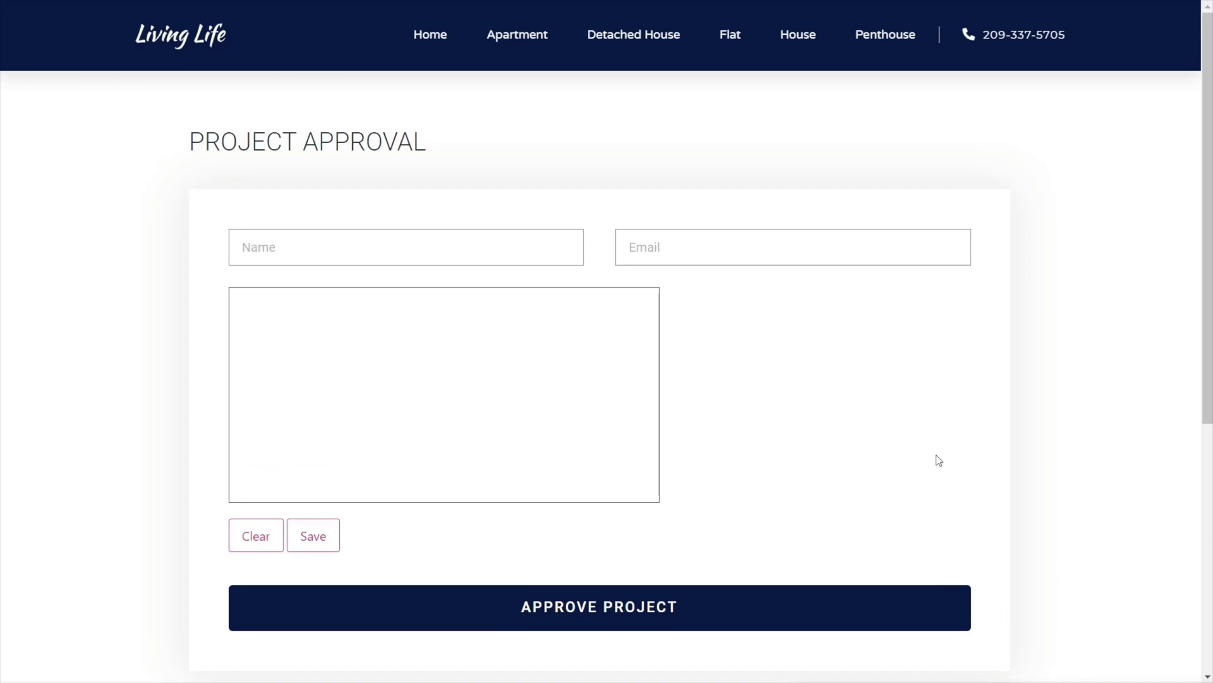
pyautogui.scroll(-1, 939, 460)
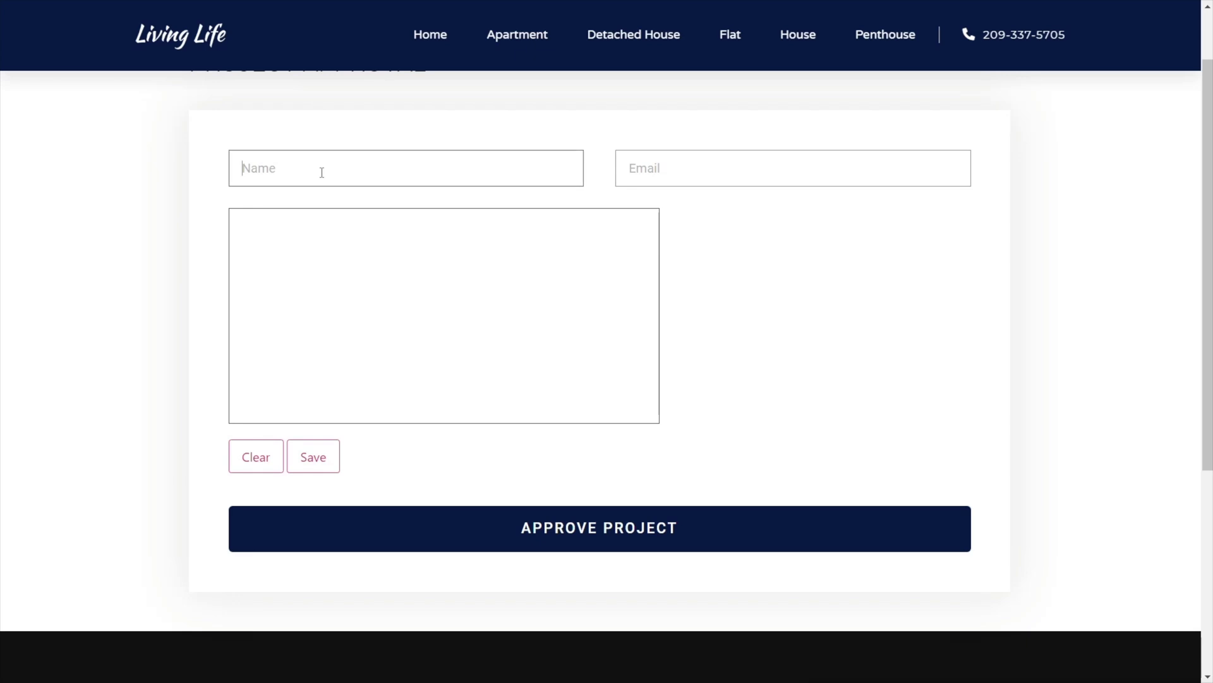
pyautogui.write('Paul C')
pyautogui.click(691, 171)
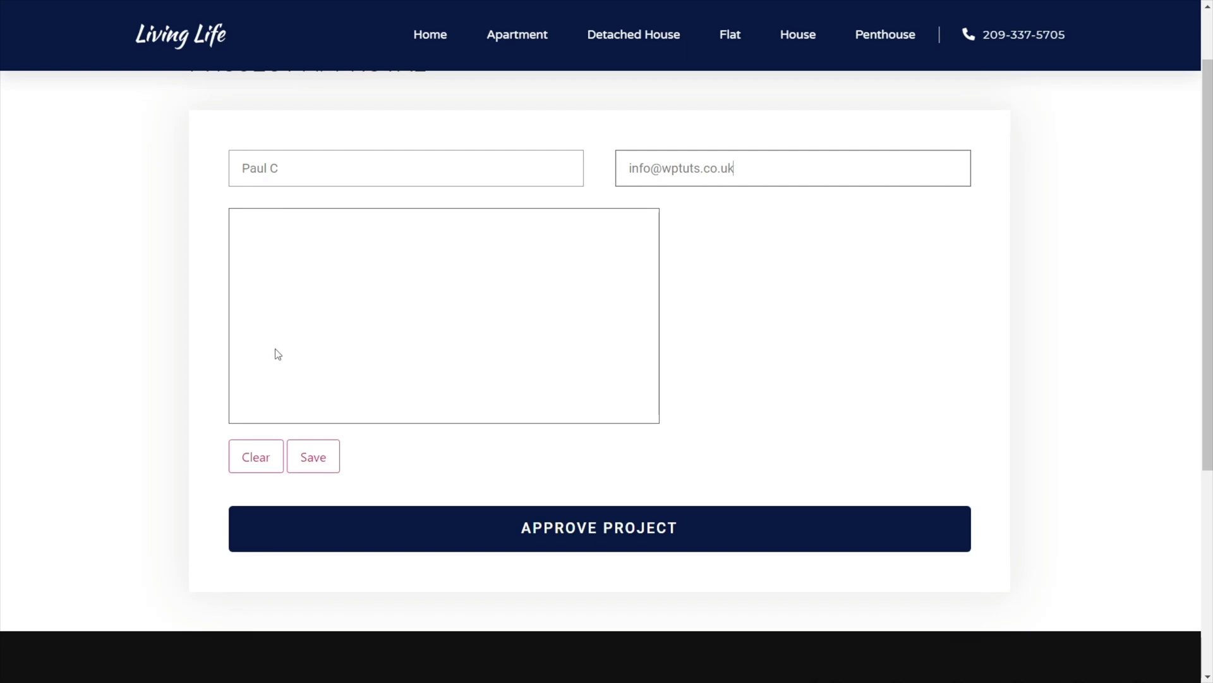
# Draw and save a signature, submit the form, and highlight the sent-successfully message.
pyautogui.moveTo(255, 313); pyautogui.dragTo(446, 260)
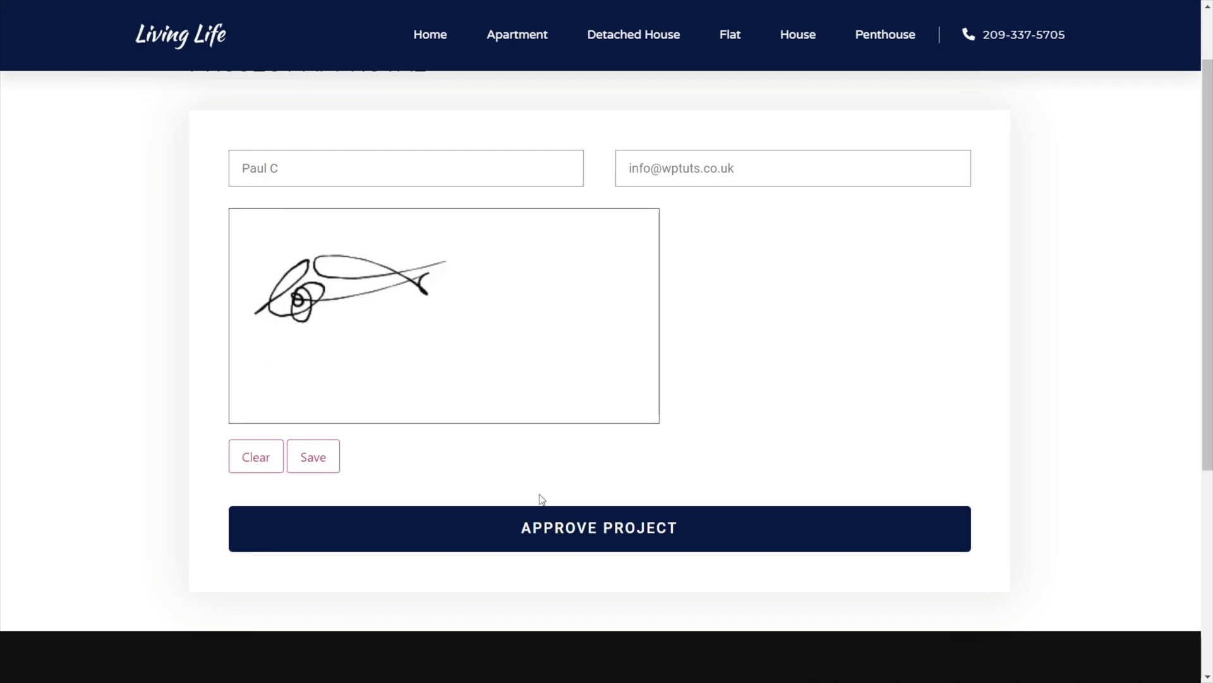
pyautogui.click(312, 456)
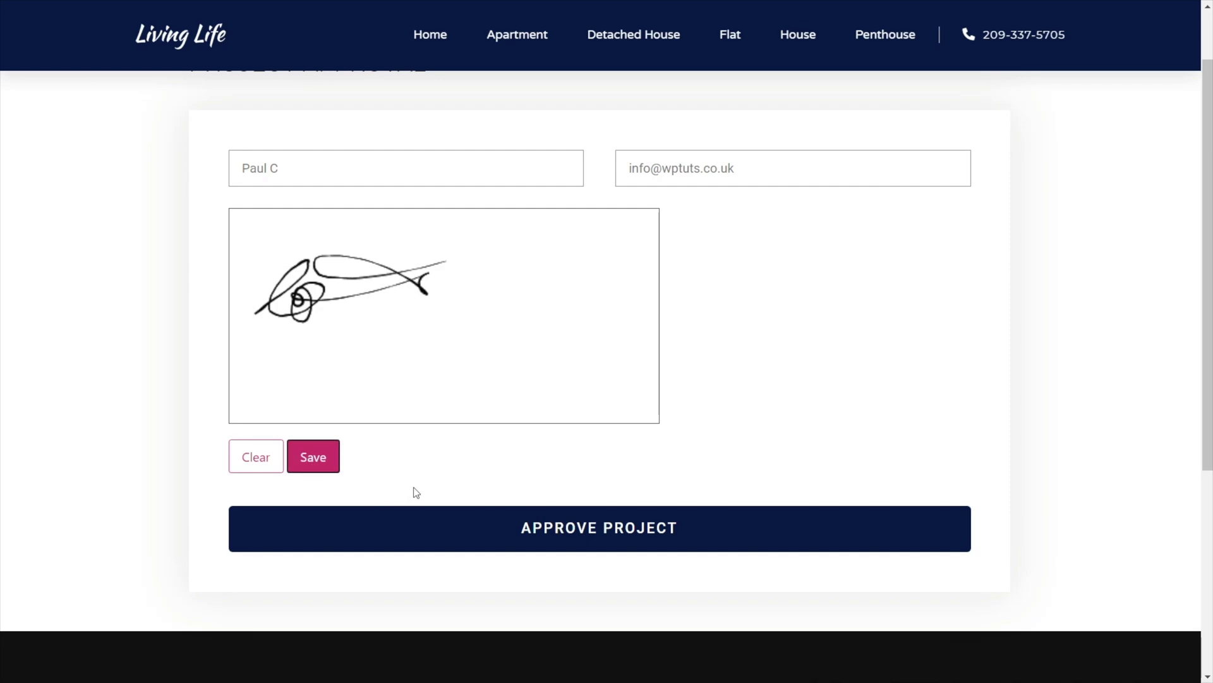
pyautogui.click(590, 531)
pyautogui.scroll(-1, 398, 532)
pyautogui.moveTo(426, 491); pyautogui.dragTo(249, 492)
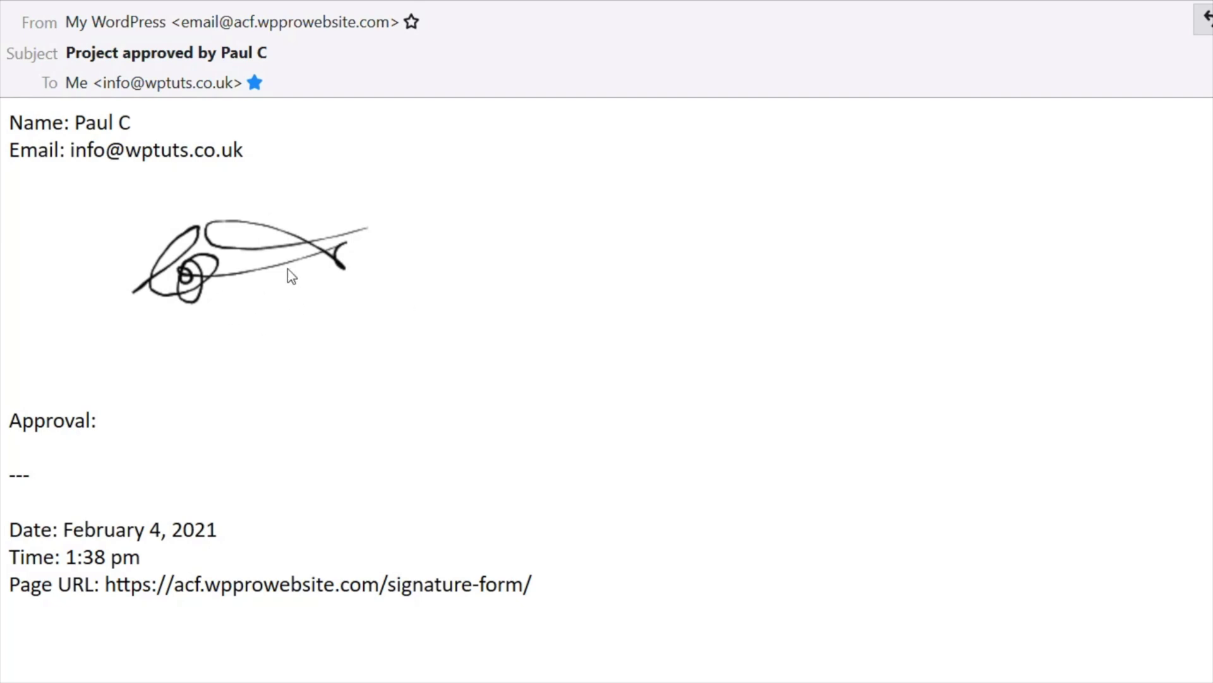
# Highlight the approval e-mail's subject and the submitted name in Thunderbird.
pyautogui.click(67, 51)
pyautogui.moveTo(68, 50); pyautogui.dragTo(277, 51)
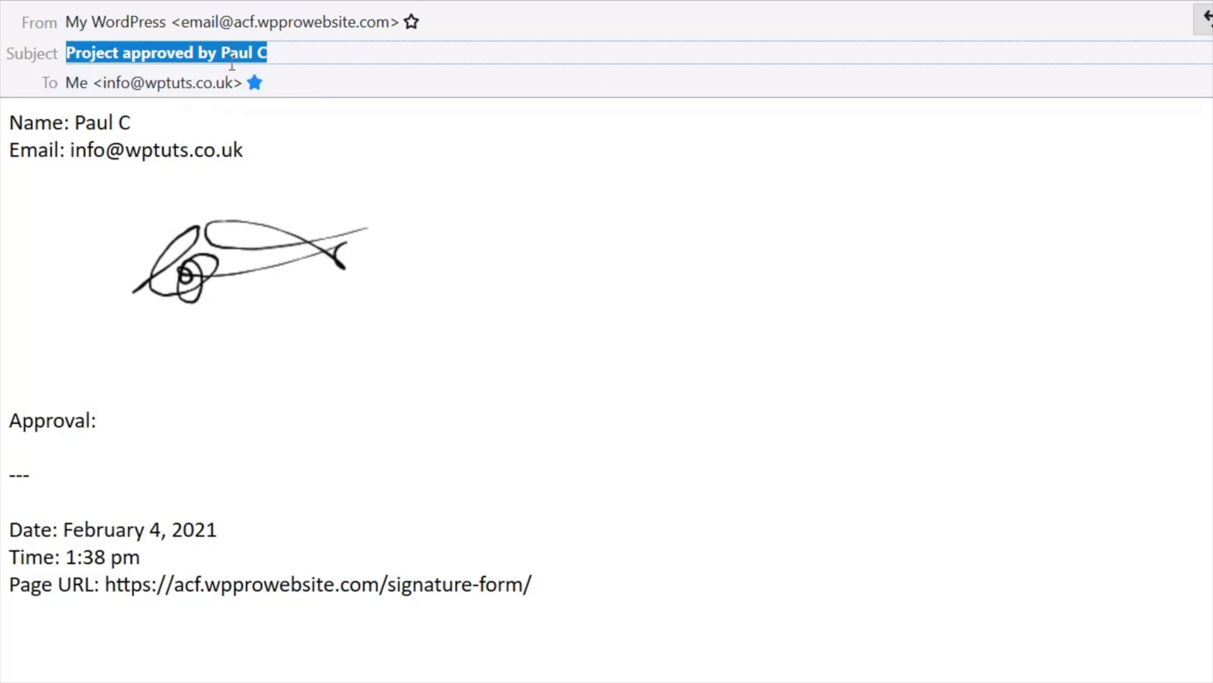
pyautogui.moveTo(171, 123); pyautogui.dragTo(74, 123)
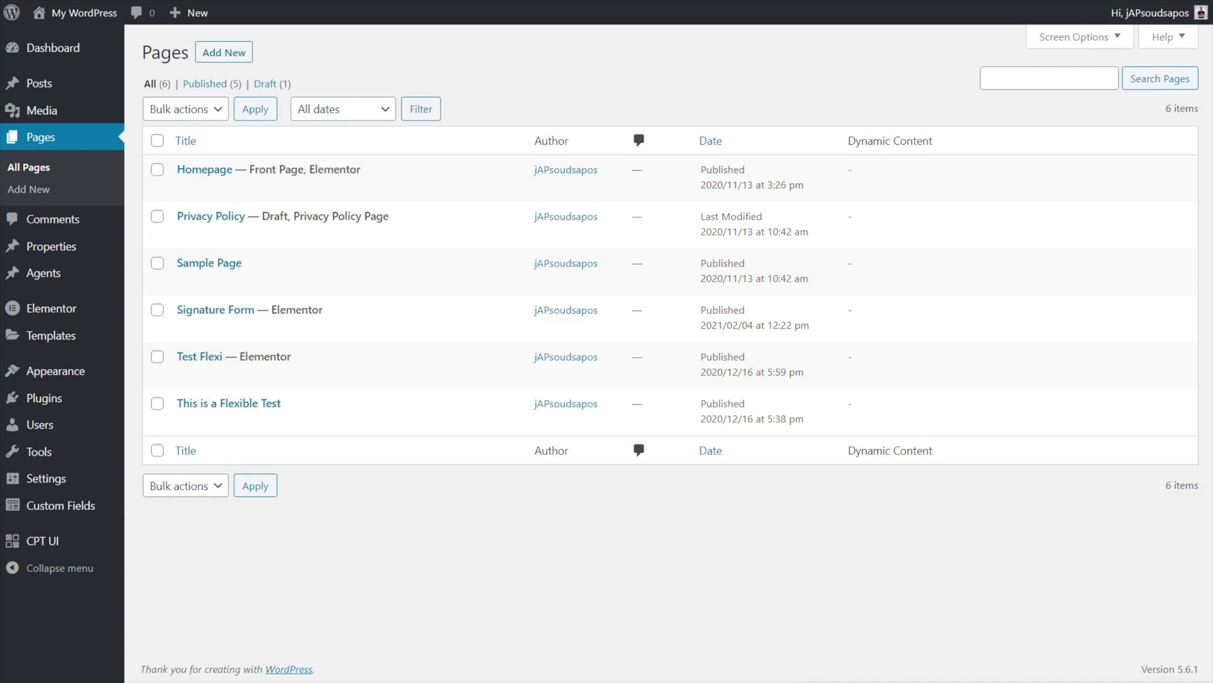
# Publish a new page titled 'Project Approval' and open it in Elementor.
pyautogui.click(231, 54)
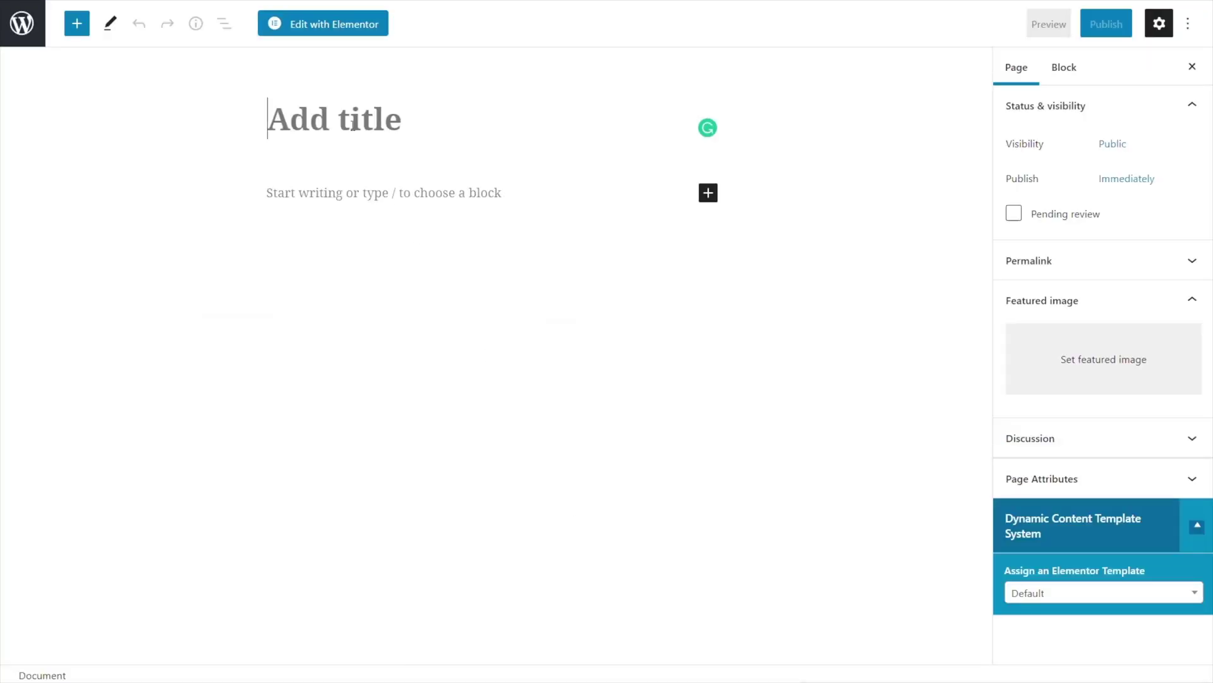
pyautogui.write('Proj')
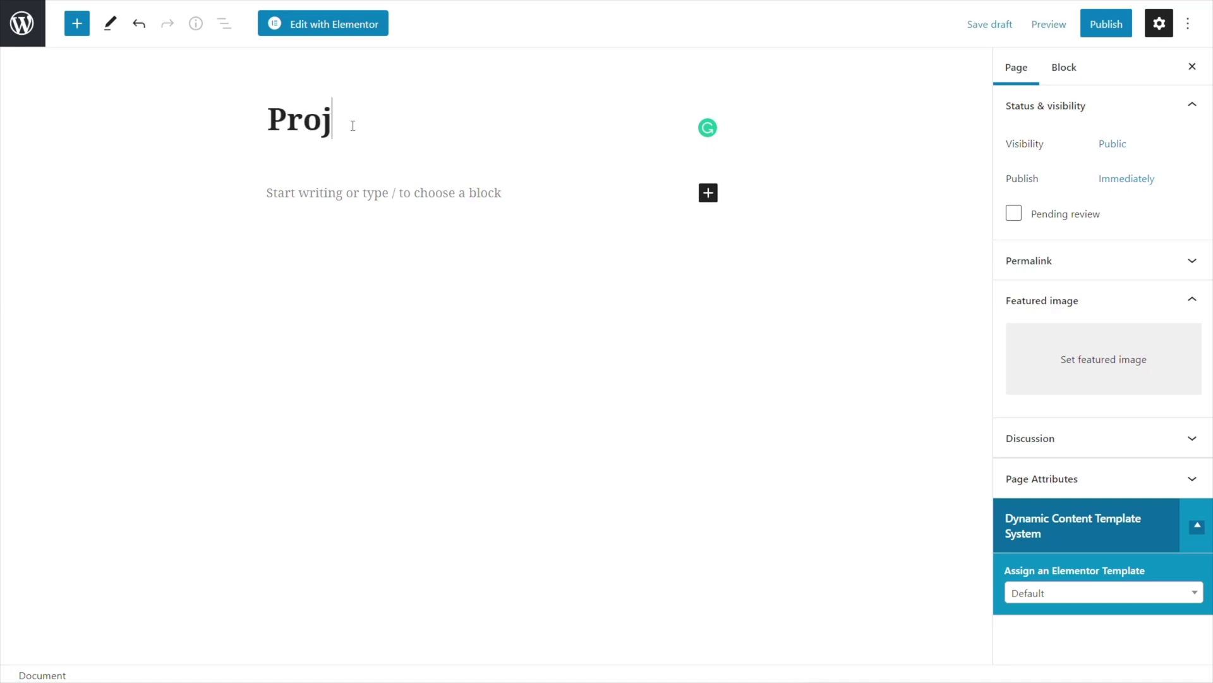
pyautogui.write('ect Approval')
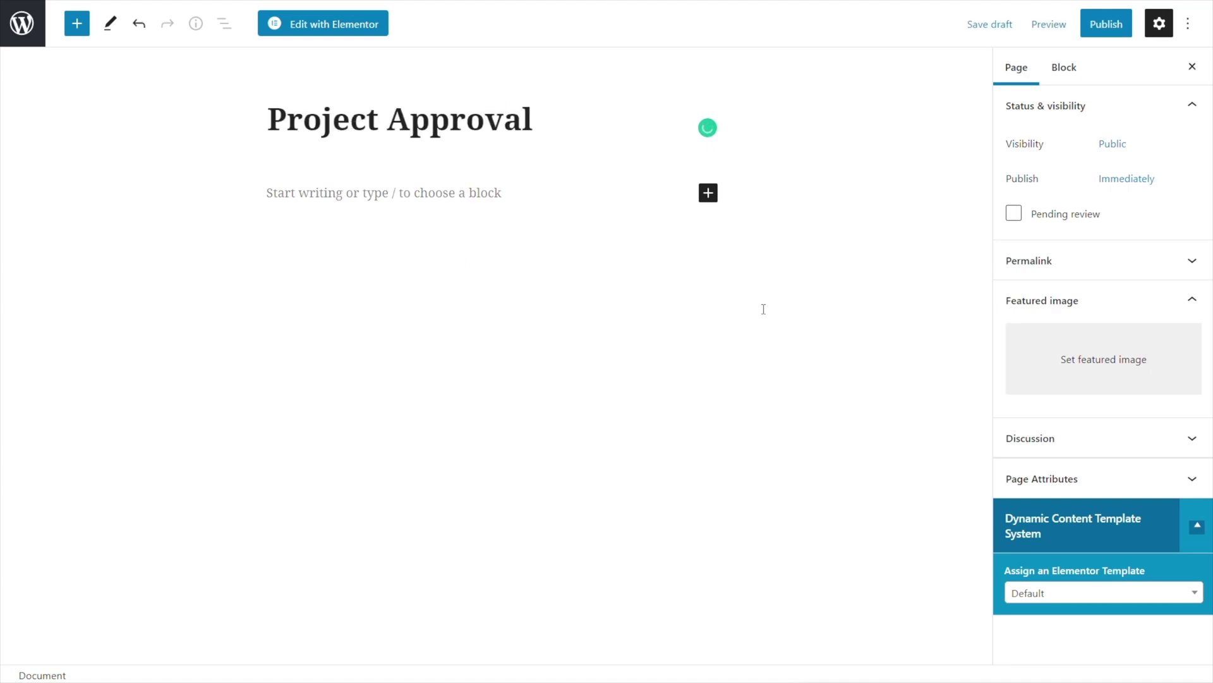
pyautogui.click(1105, 25)
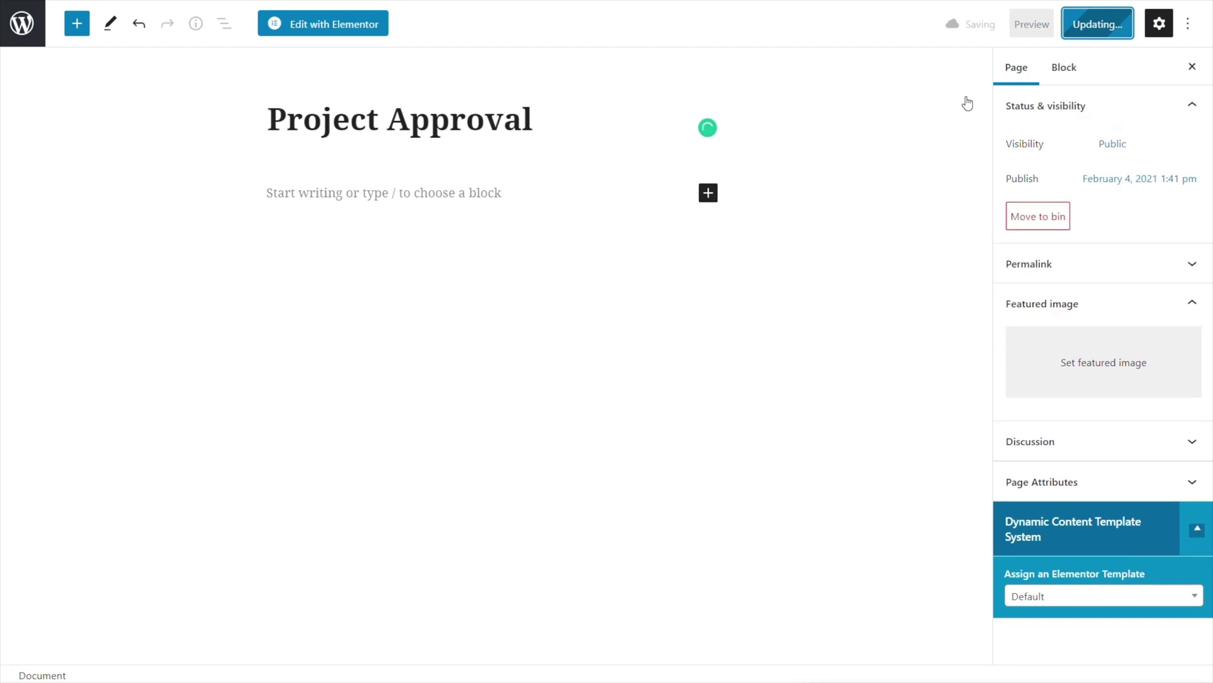
pyautogui.click(335, 29)
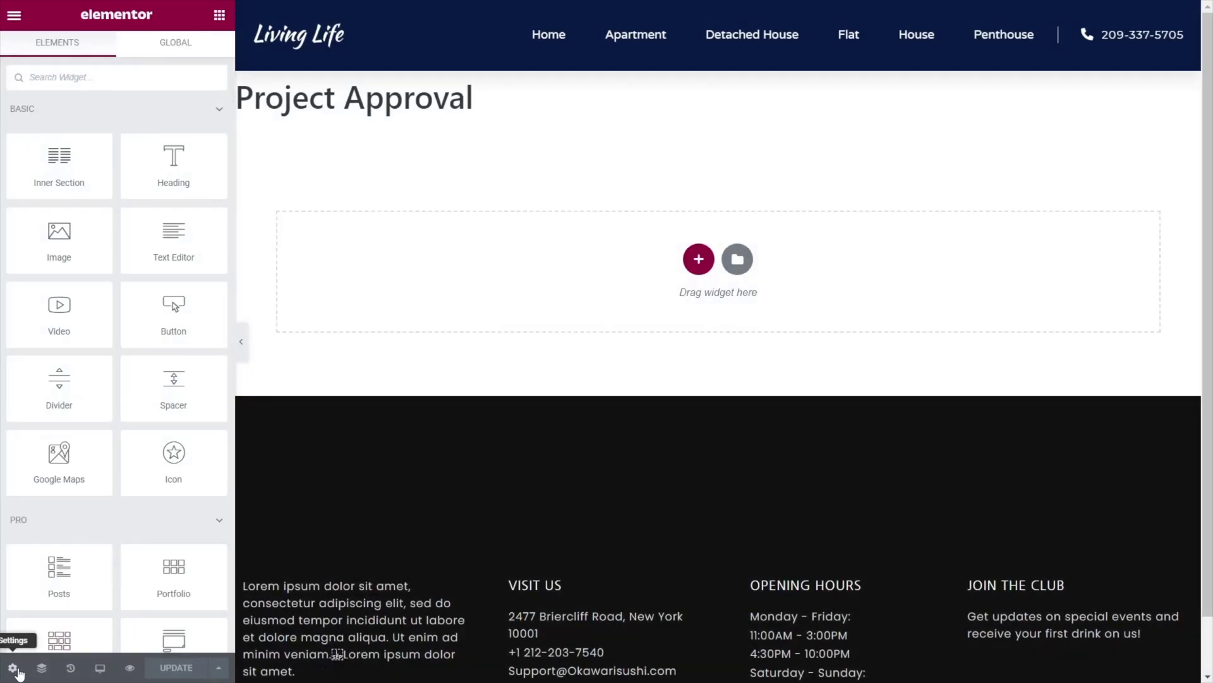
# Turn on Hide Title and place a Heading widget at the top of the page.
pyautogui.click(12, 667)
pyautogui.click(209, 333)
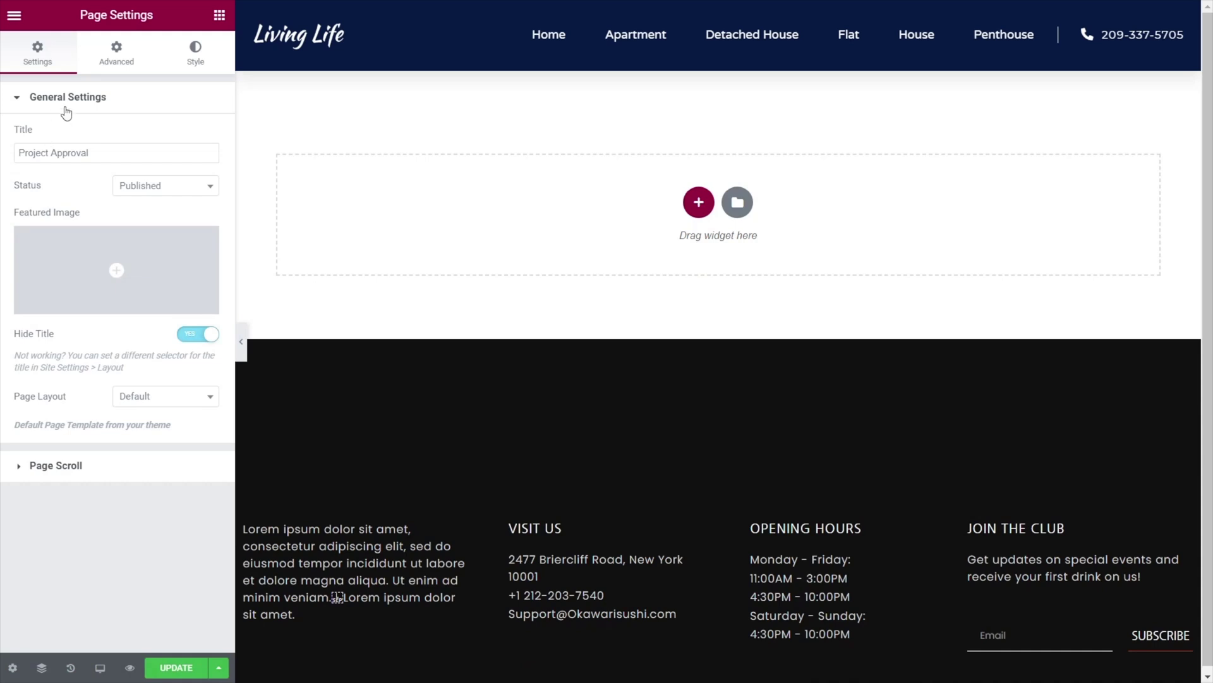
pyautogui.click(219, 15)
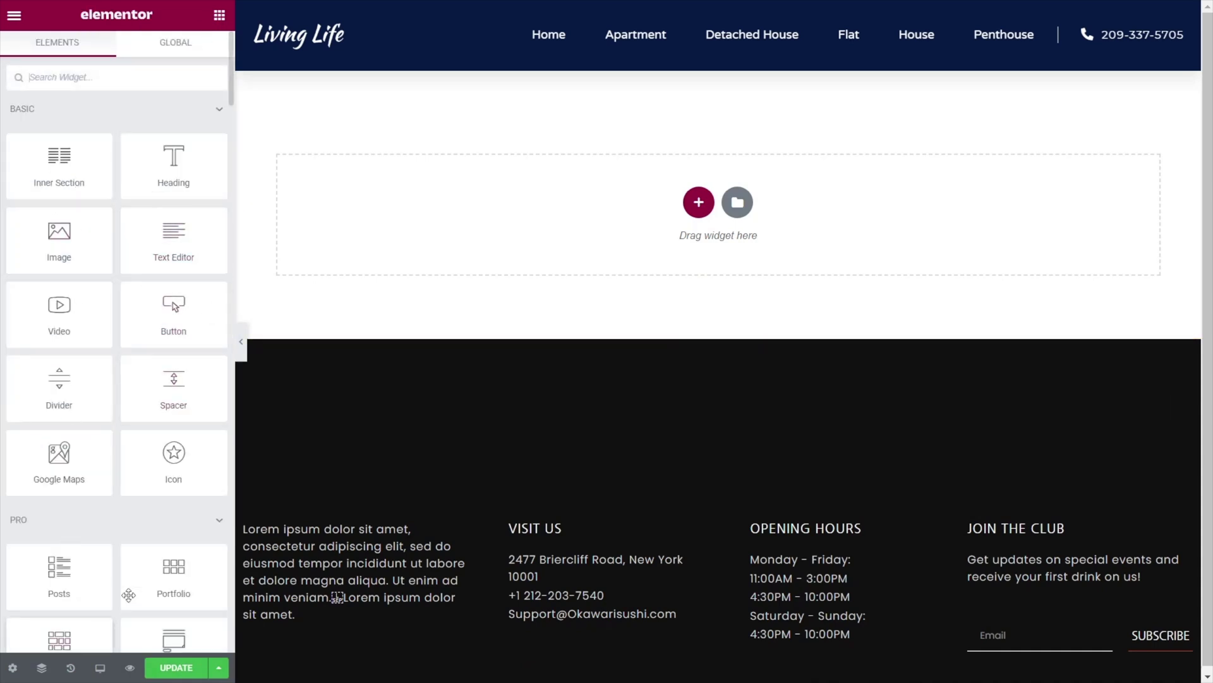
pyautogui.scroll(-2, 152, 562)
pyautogui.moveTo(211, 100); pyautogui.dragTo(404, 179)
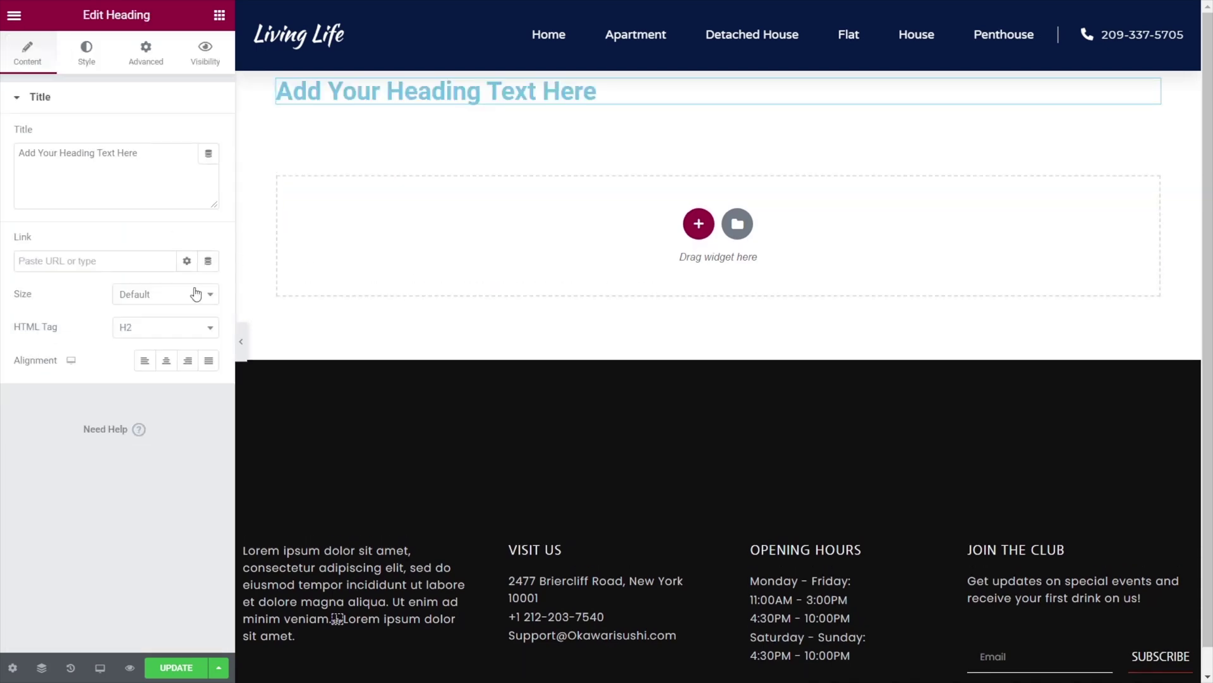
# Drag a Form widget onto the page below the heading.
pyautogui.click(219, 15)
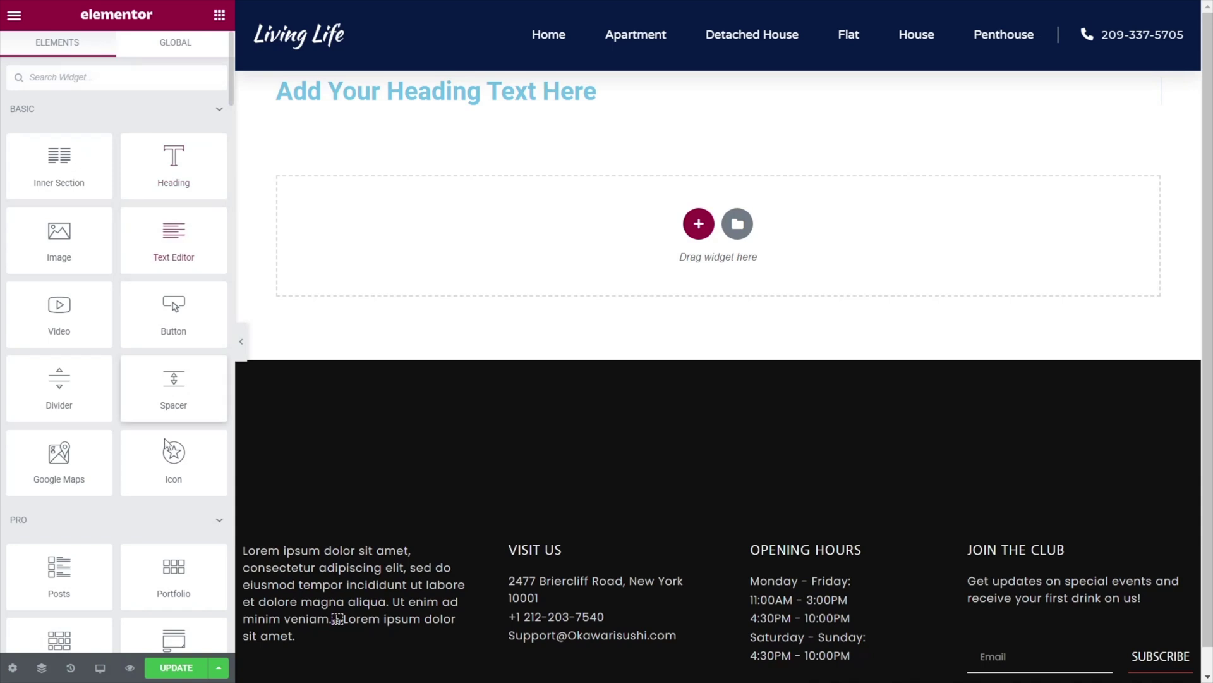
pyautogui.scroll(-2, 157, 474)
pyautogui.scroll(-2, 158, 474)
pyautogui.moveTo(182, 462); pyautogui.dragTo(487, 244)
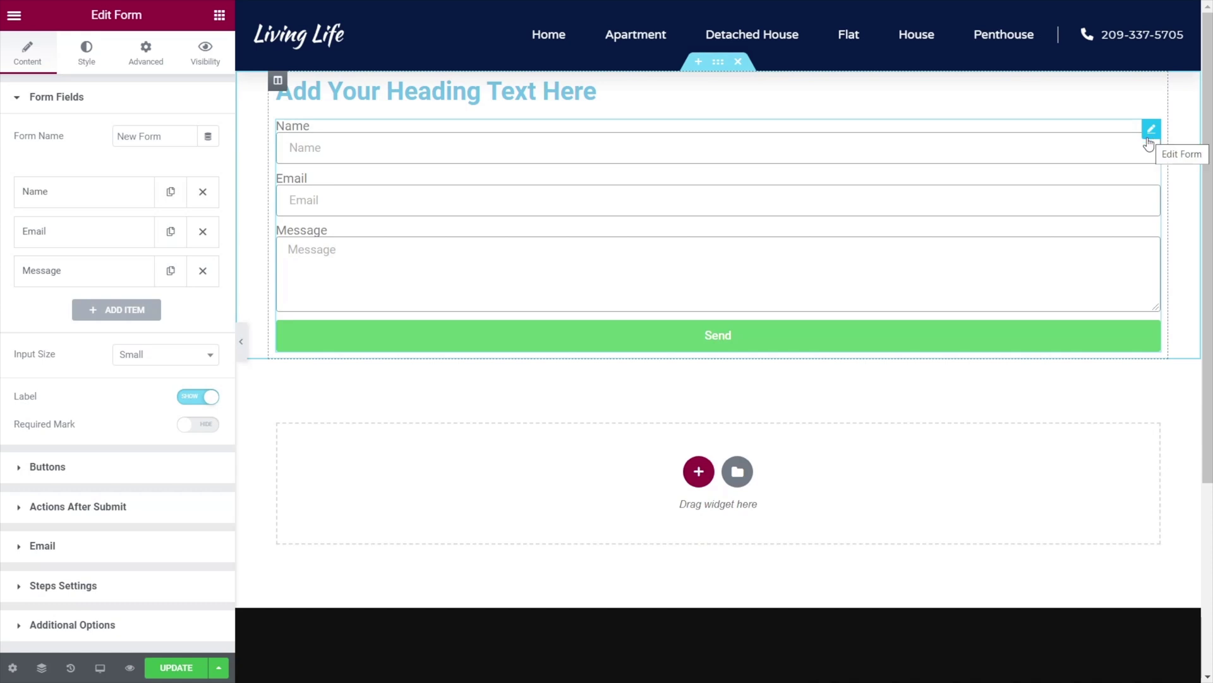
# Delete the Message field and set the Name field's column width to 50%.
pyautogui.click(976, 263)
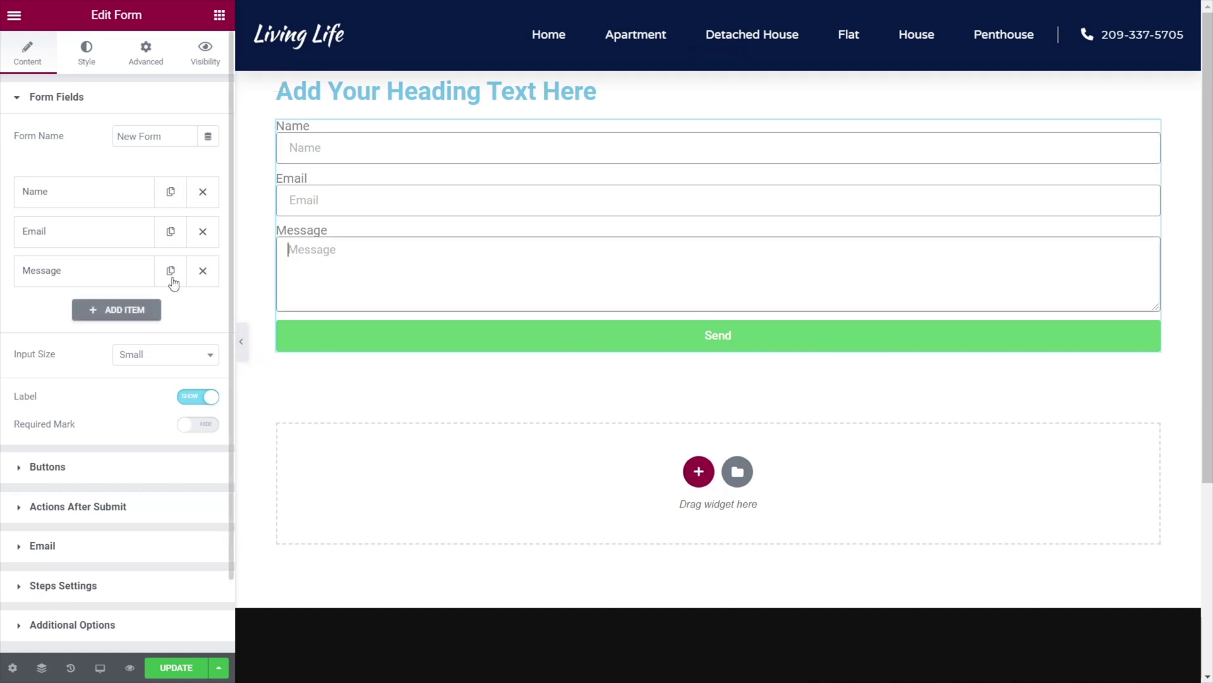
pyautogui.click(202, 272)
pyautogui.click(108, 194)
pyautogui.click(155, 373)
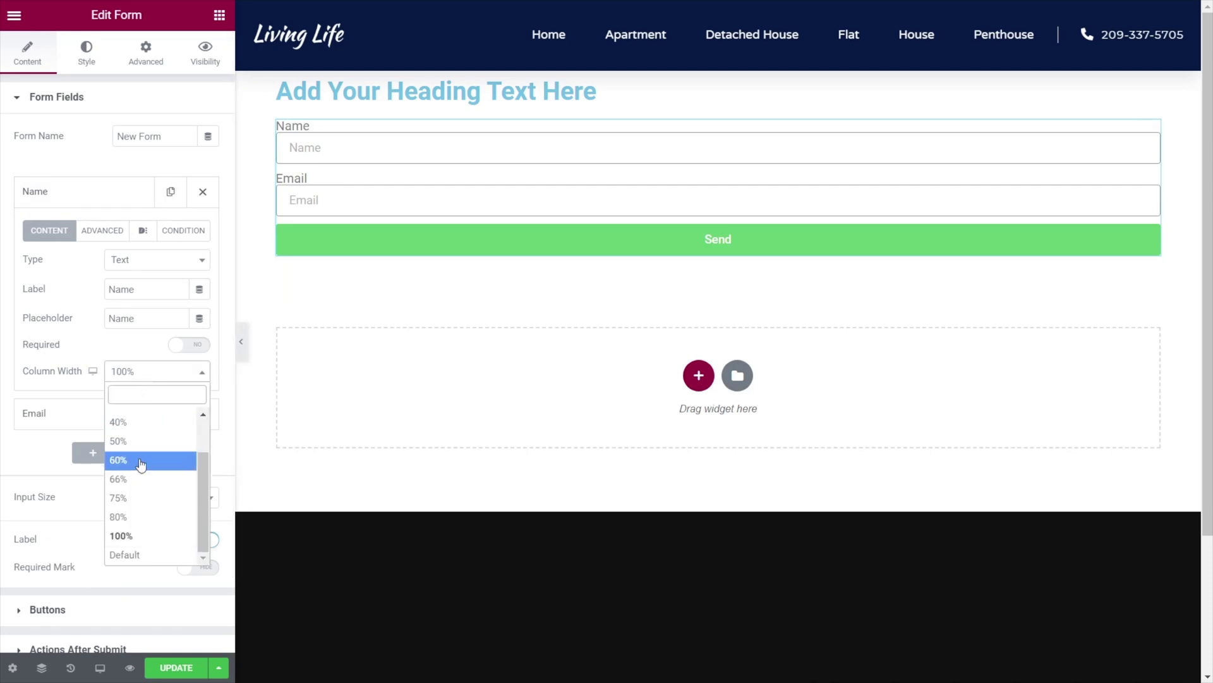
pyautogui.click(144, 441)
pyautogui.click(120, 196)
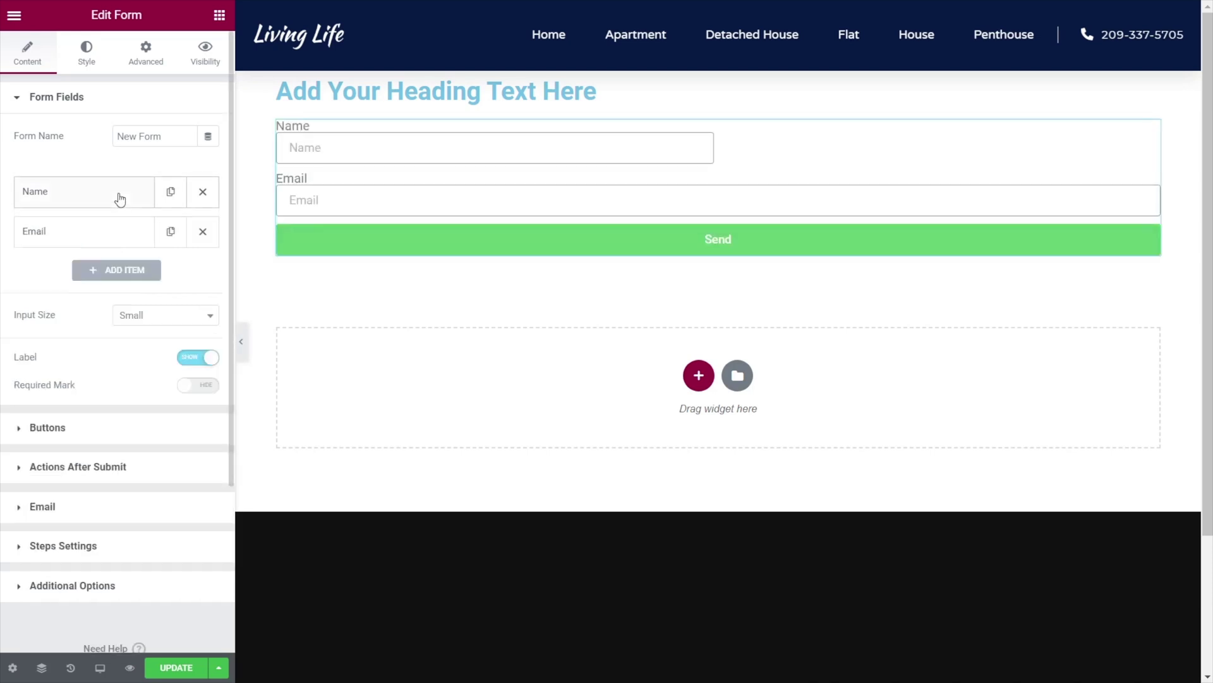
# Set the Email field's column width to 50% and hide the field labels.
pyautogui.click(123, 242)
pyautogui.click(140, 414)
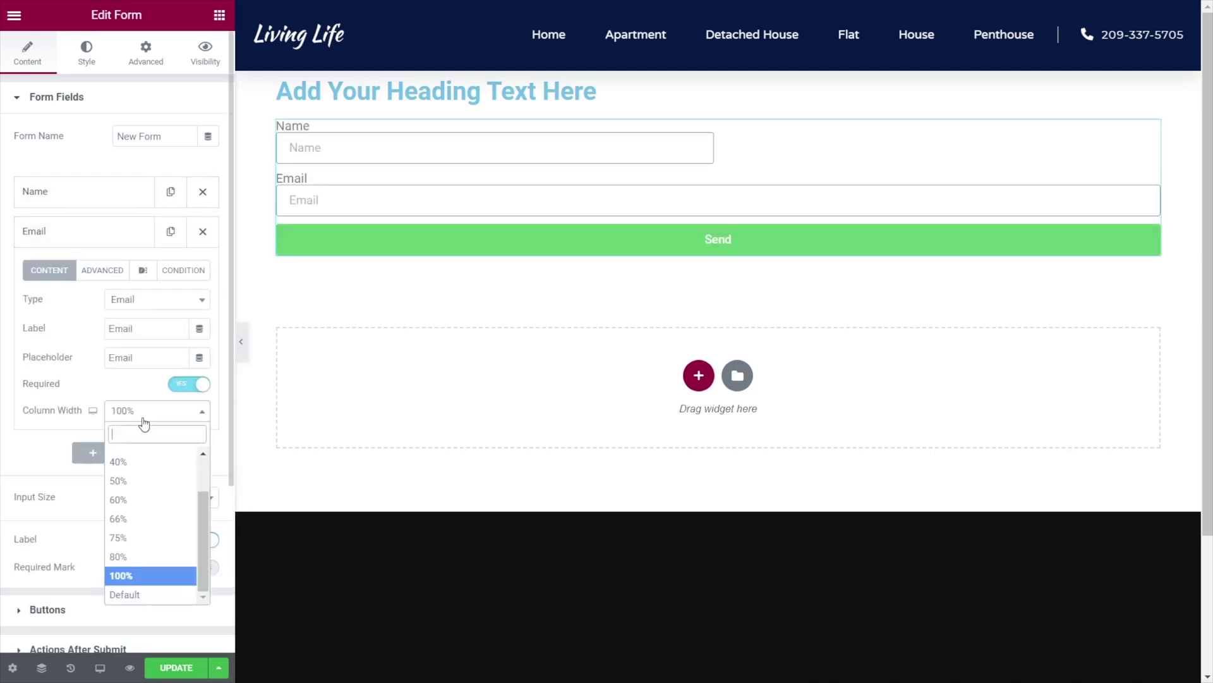
pyautogui.click(146, 486)
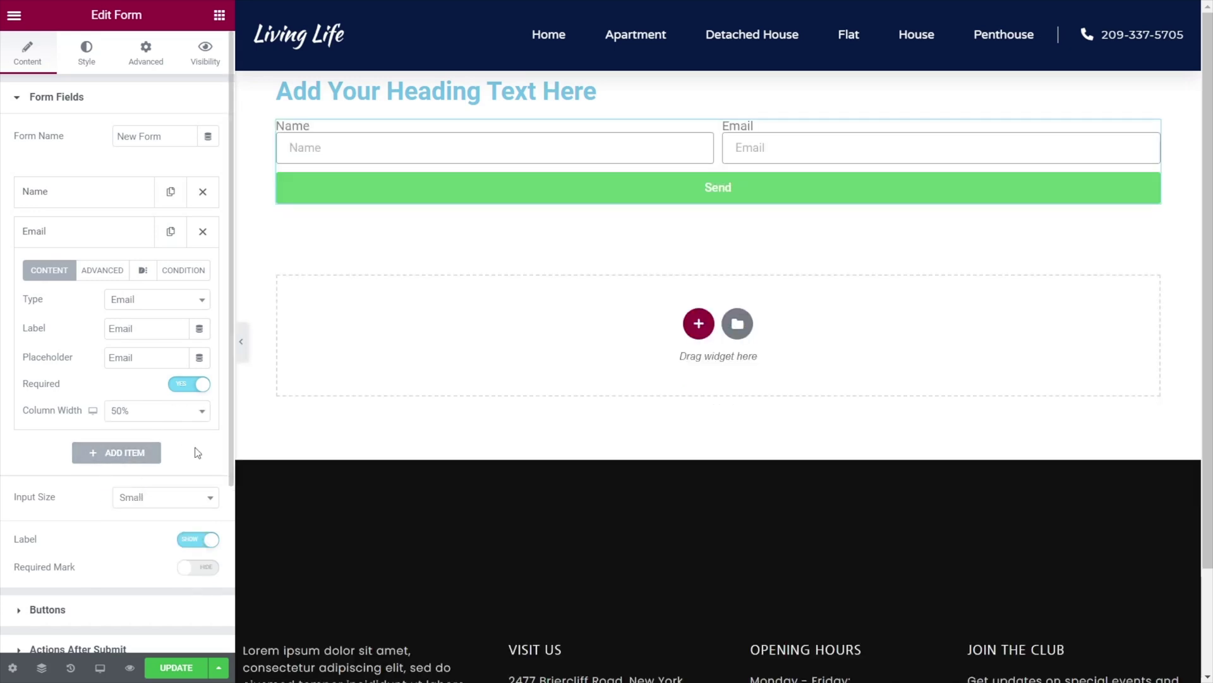
pyautogui.click(189, 543)
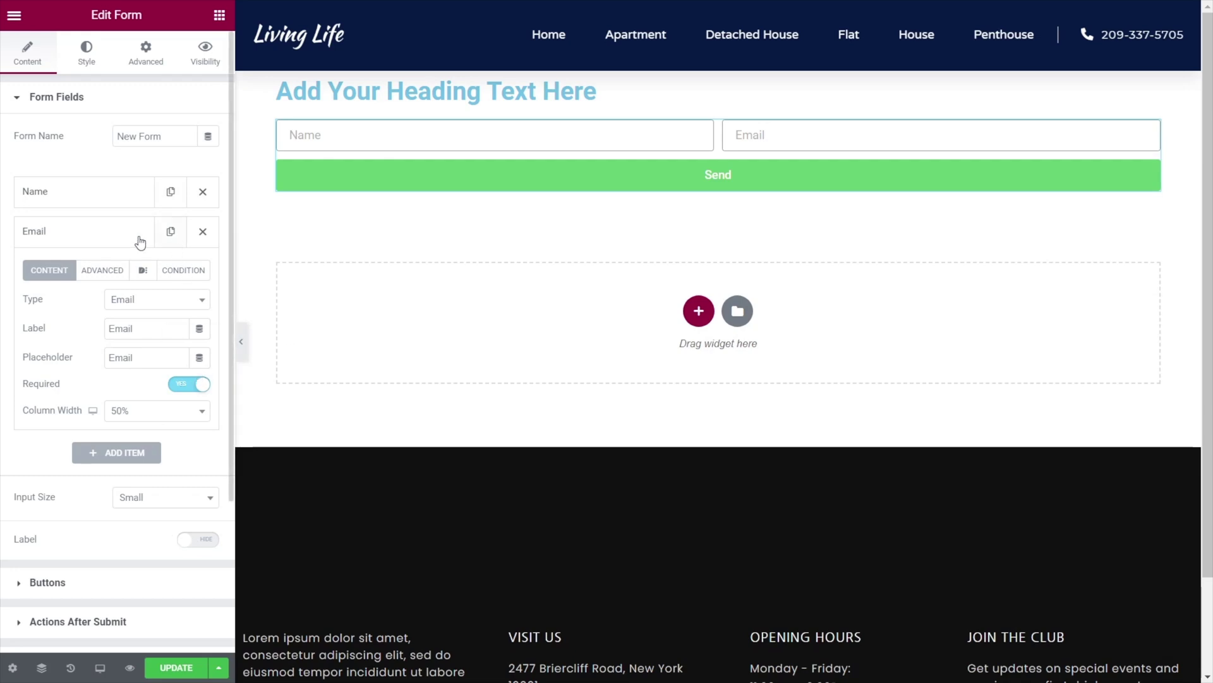
pyautogui.click(113, 235)
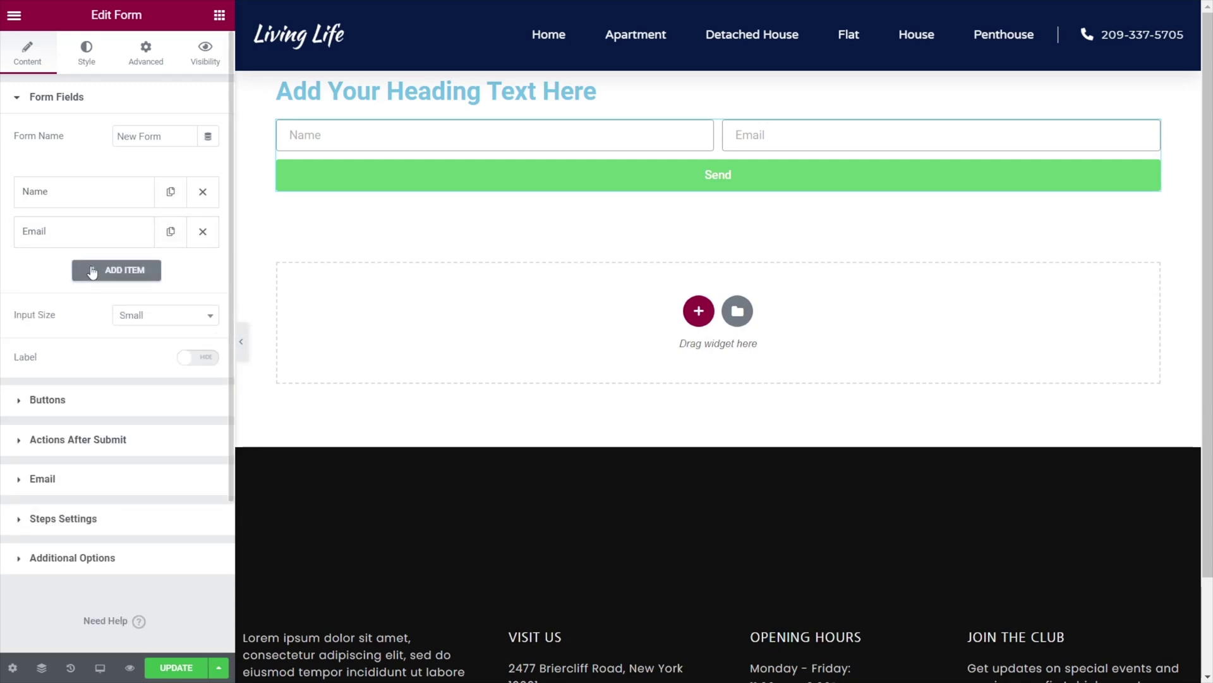
# Add a third form field of type Signature labelled 'Signature'.
pyautogui.click(120, 273)
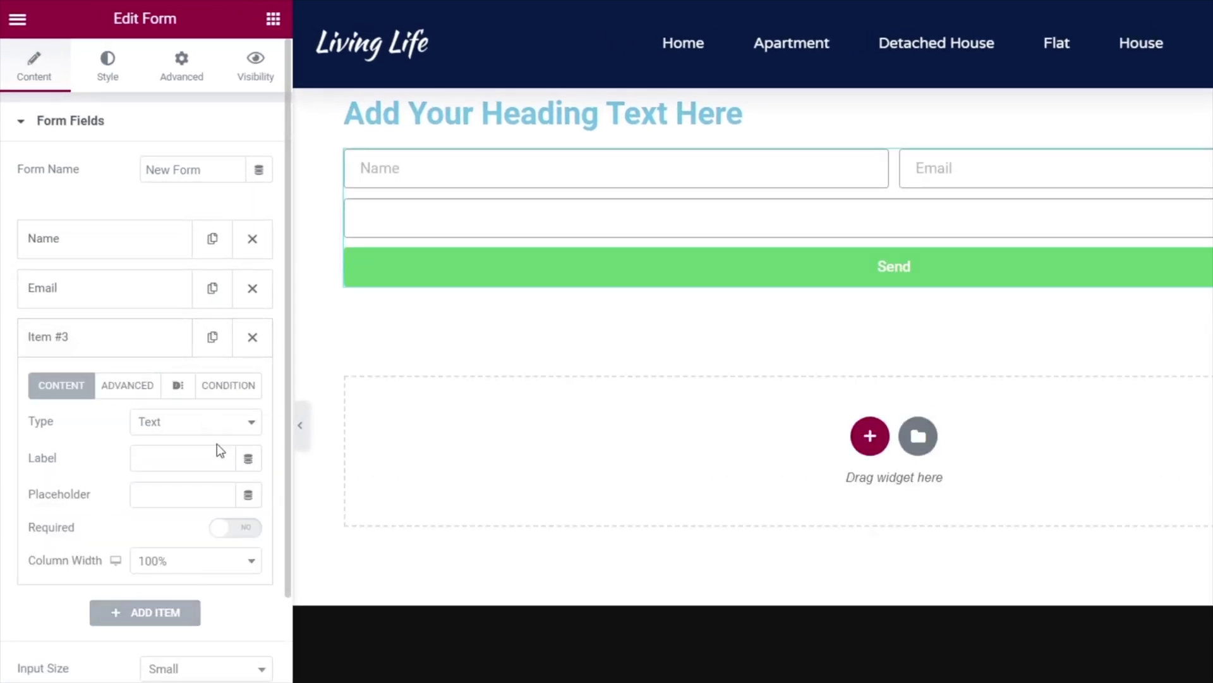
pyautogui.click(187, 430)
pyautogui.moveTo(252, 515); pyautogui.dragTo(256, 615)
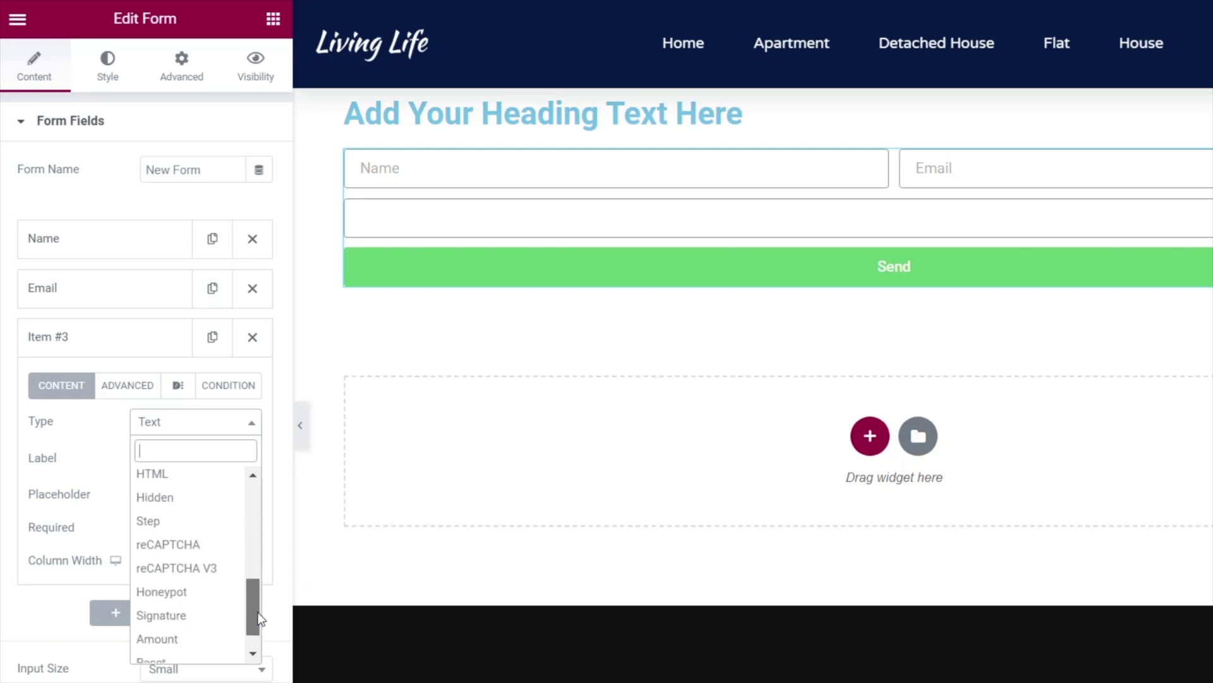
pyautogui.click(167, 615)
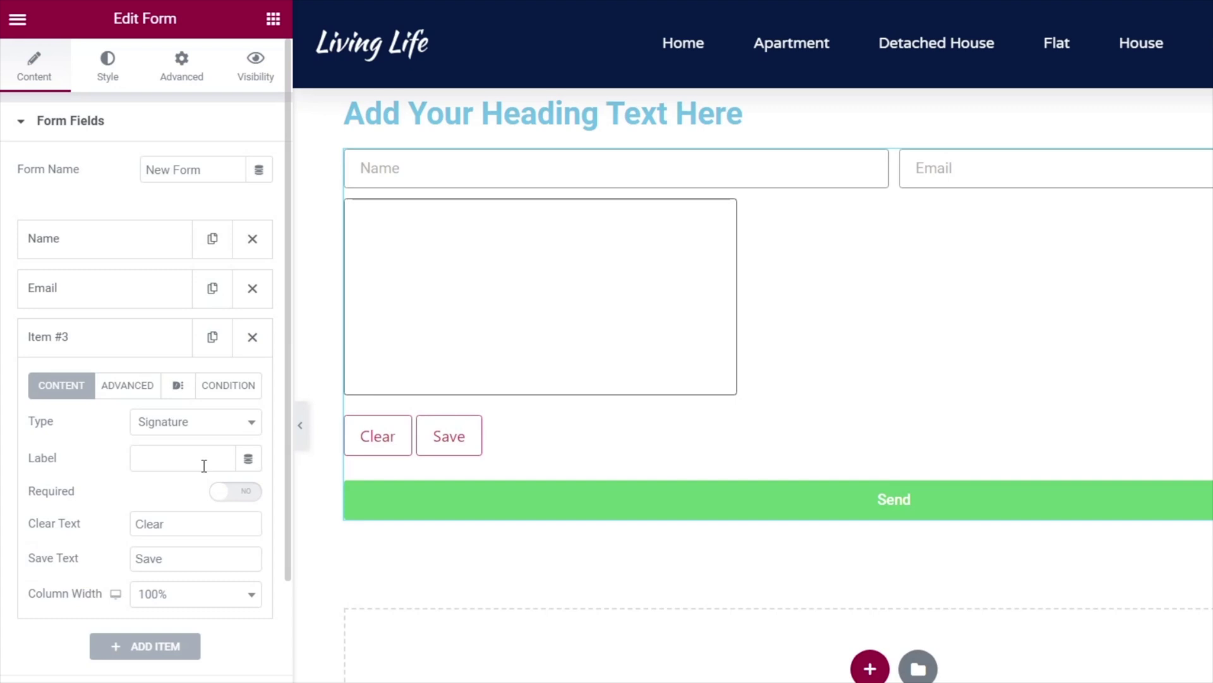
pyautogui.click(169, 454)
pyautogui.write('Signature')
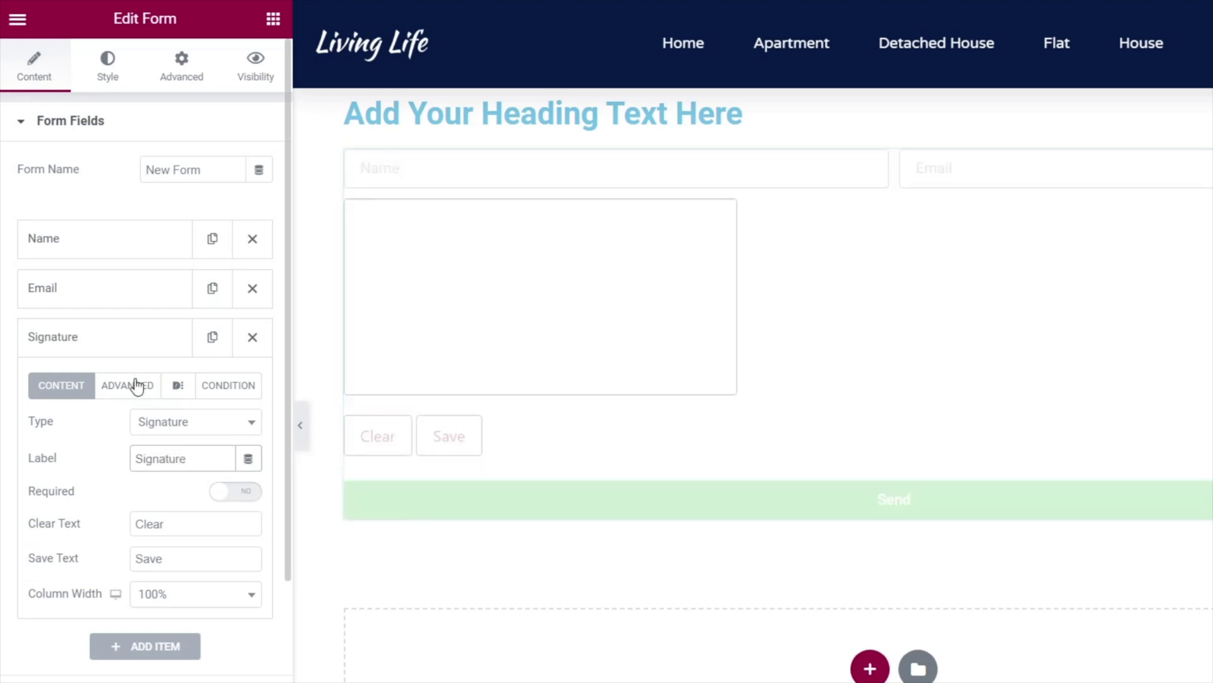
# Change the Signature field's ID to 'signature' in its Advanced settings.
pyautogui.click(135, 385)
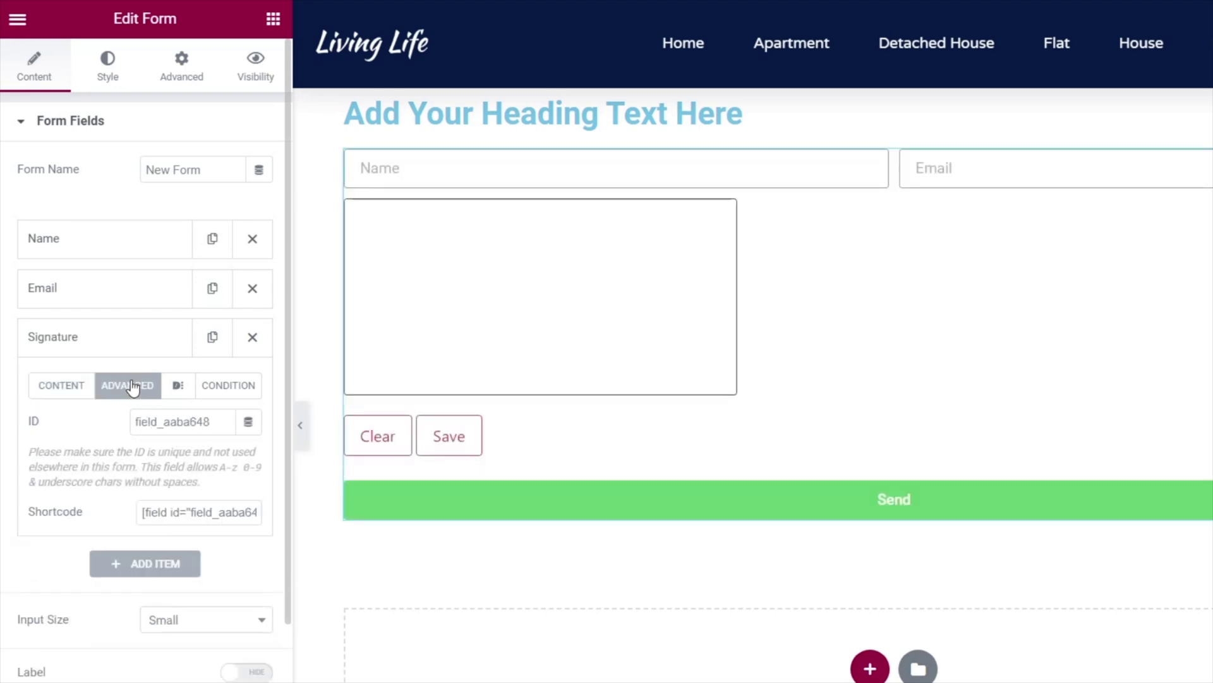
pyautogui.doubleClick(210, 424)
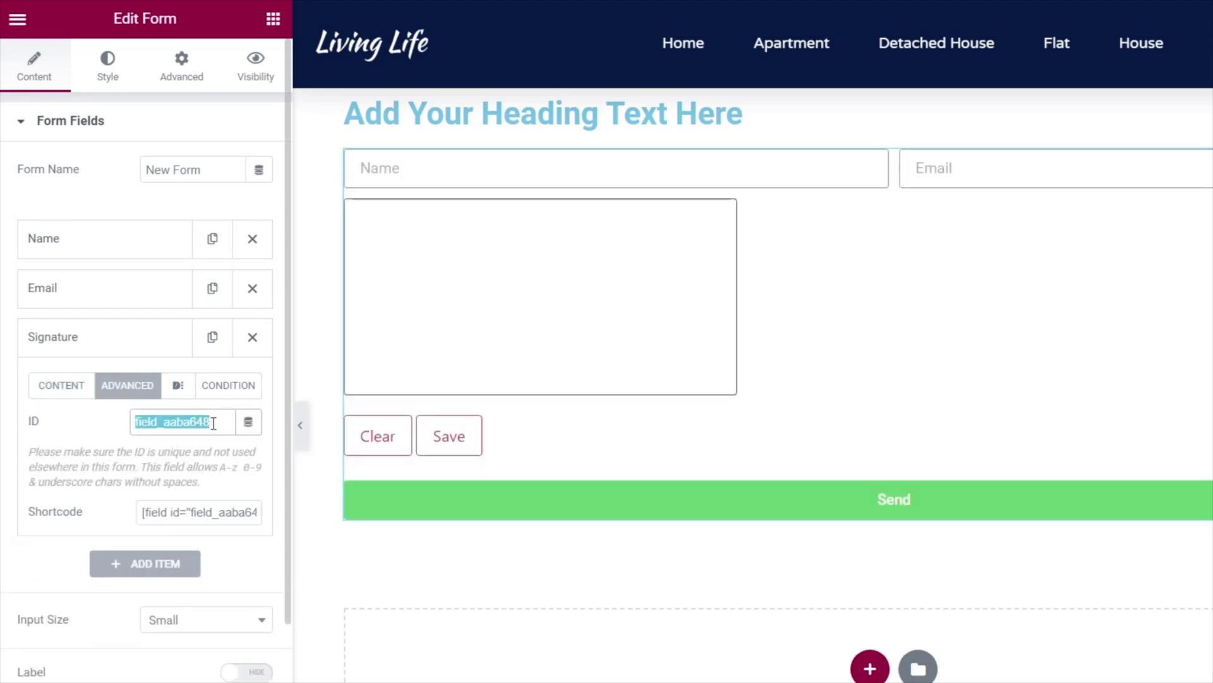
pyautogui.write('gnature')
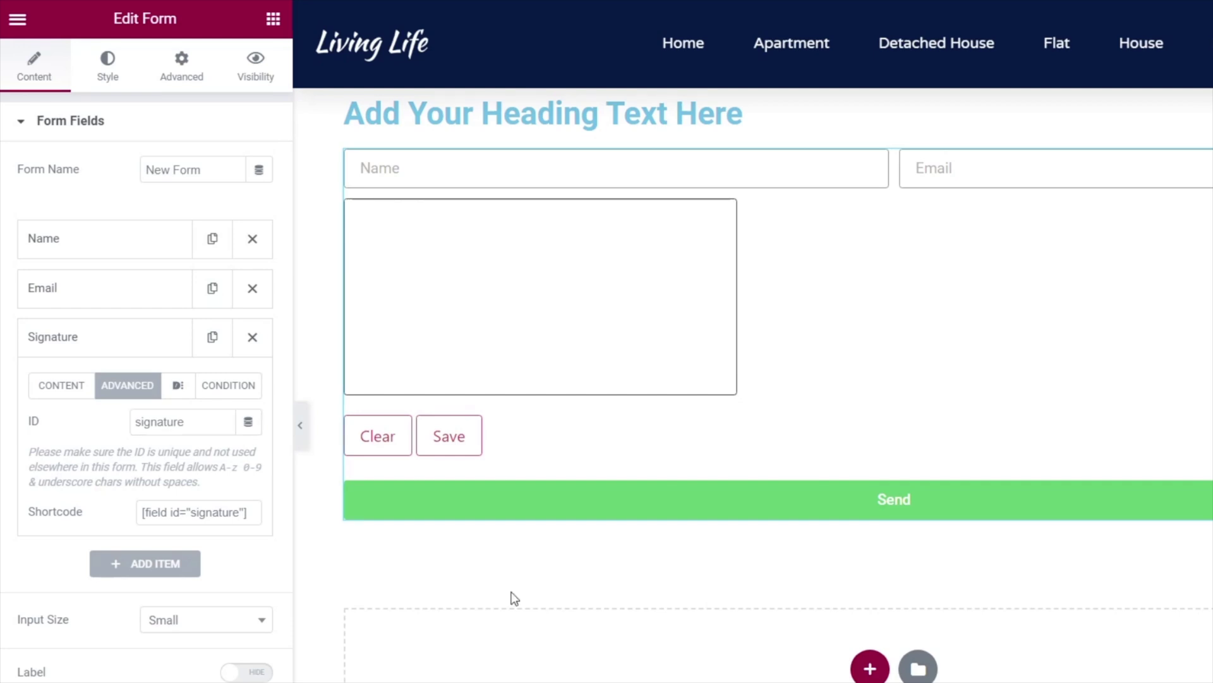
pyautogui.click(85, 341)
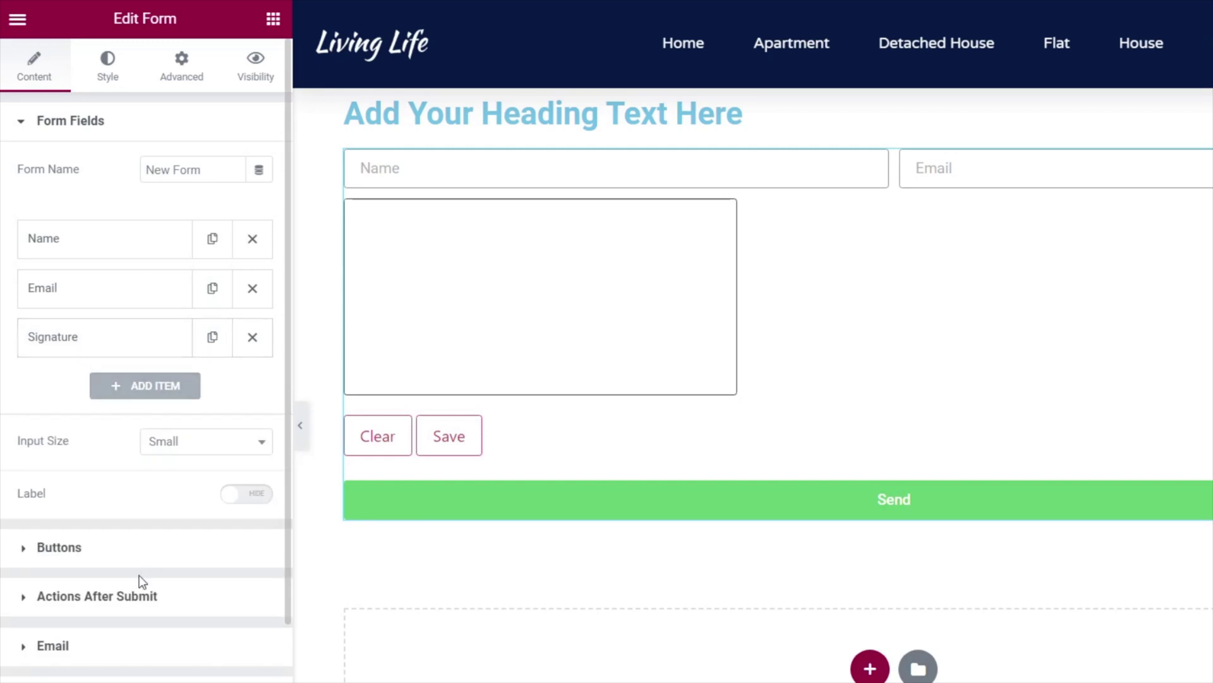
# Add PDF to the Actions After Submit alongside Email.
pyautogui.click(100, 597)
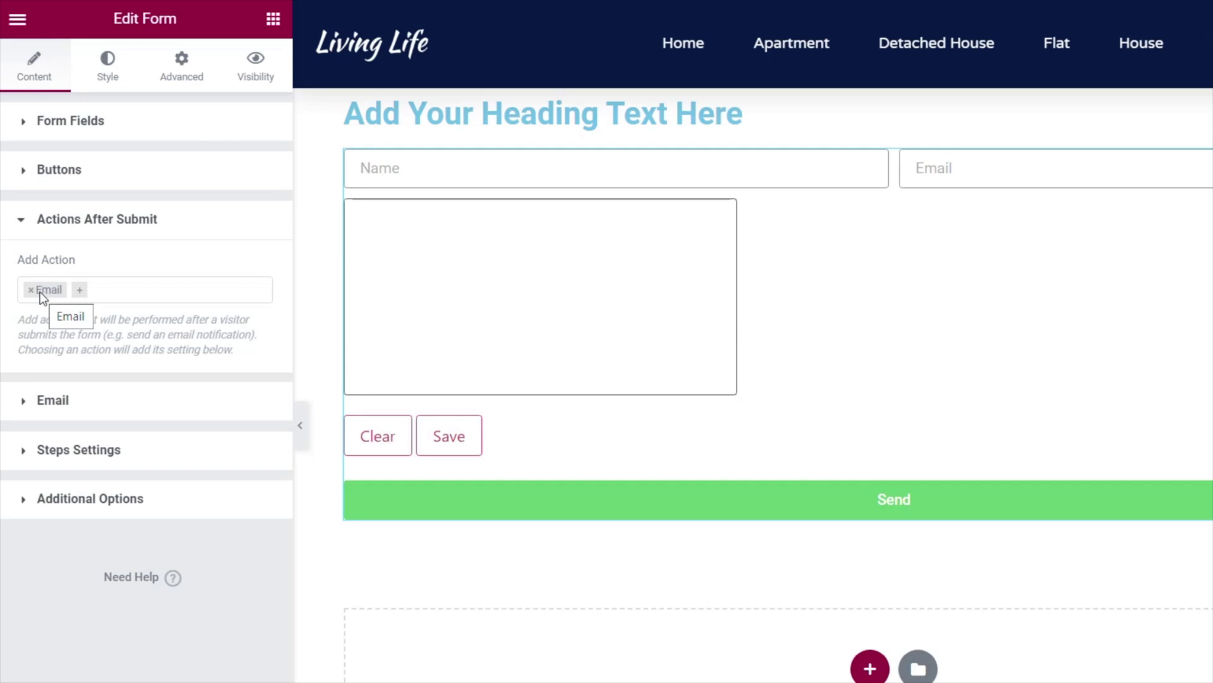
pyautogui.click(81, 292)
pyautogui.moveTo(263, 349); pyautogui.dragTo(265, 450)
pyautogui.click(38, 378)
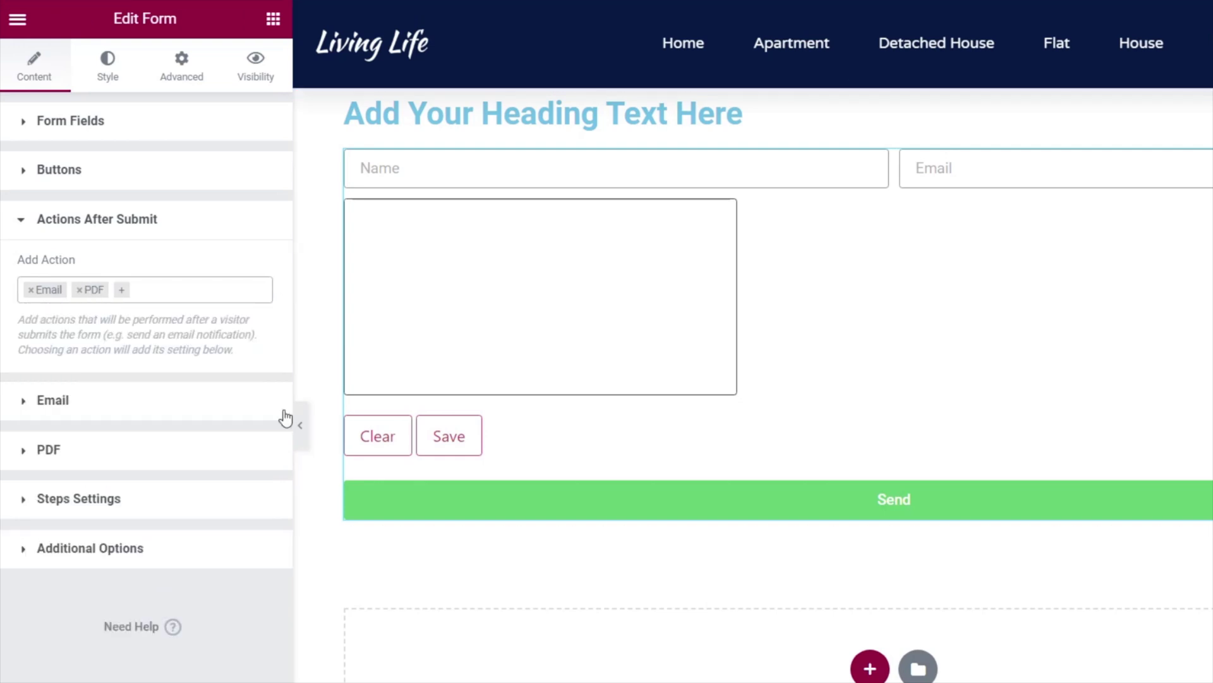
# Add a first item under PDF Pages in the PDF action settings.
pyautogui.click(42, 451)
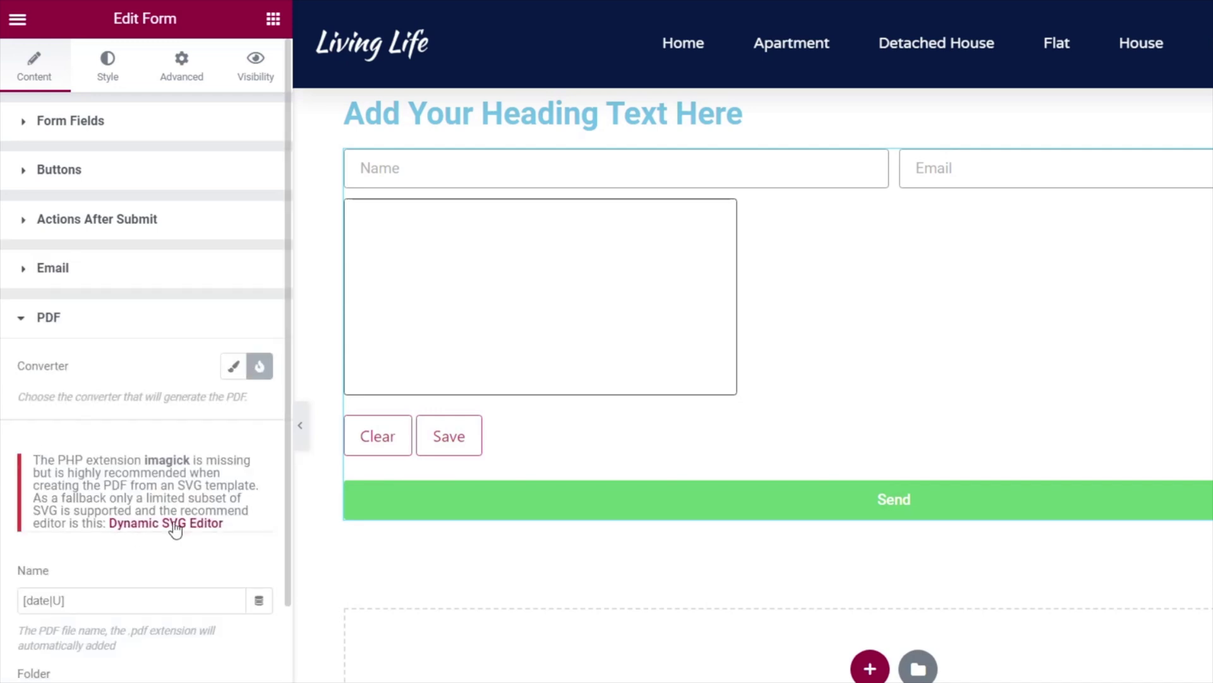
pyautogui.scroll(-4, 175, 537)
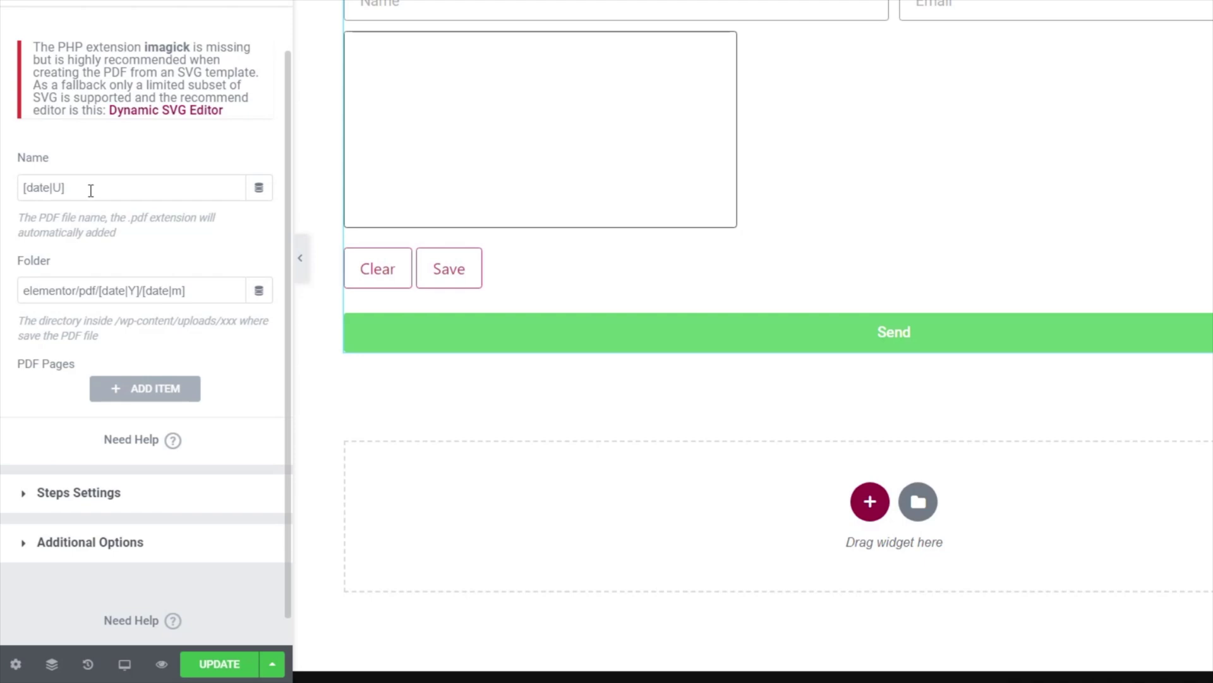
pyautogui.click(150, 389)
pyautogui.scroll(-4, 189, 404)
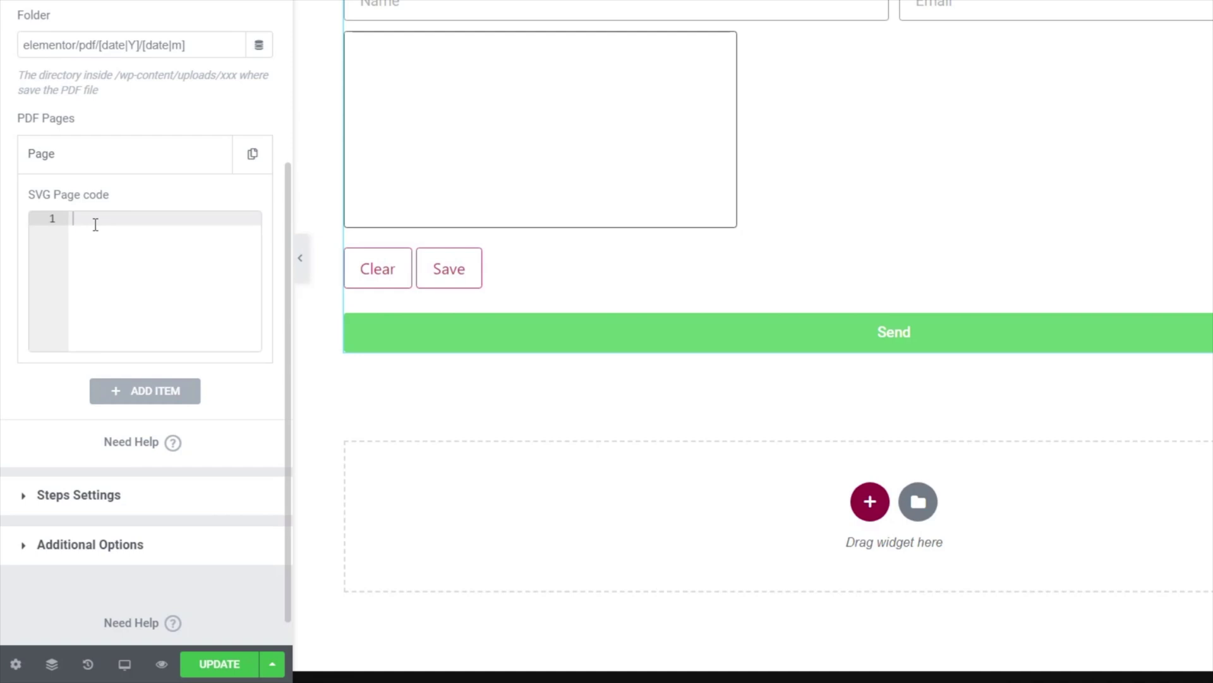
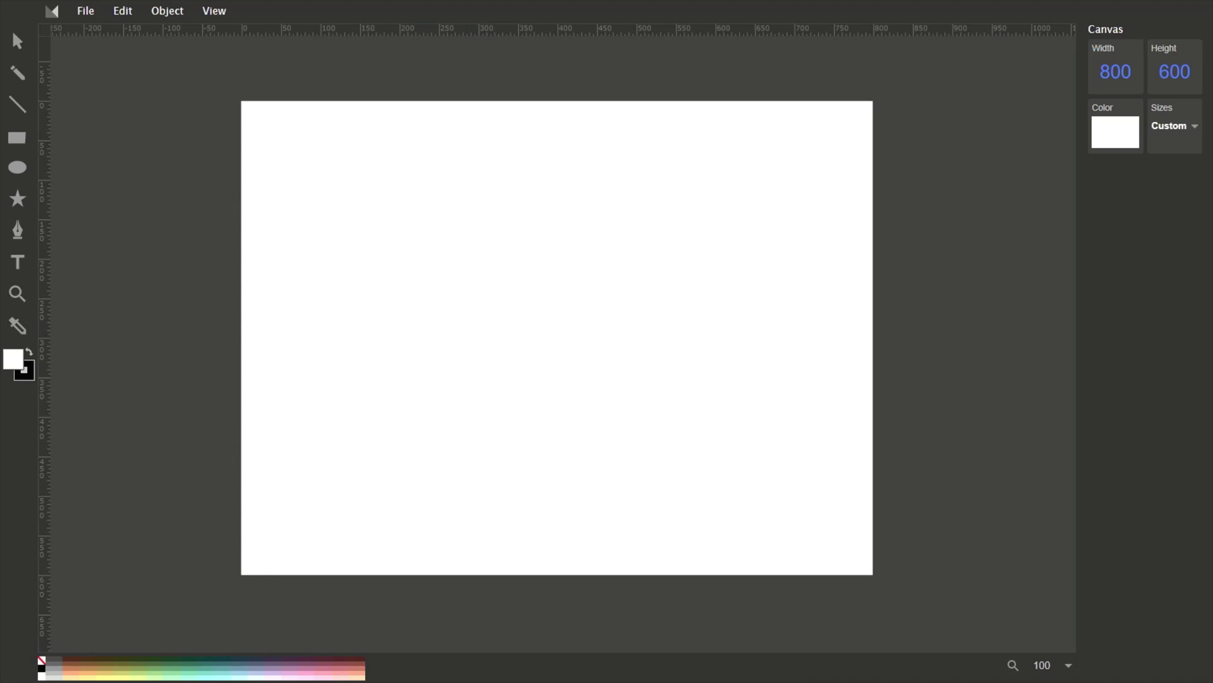
# Place the Living Life logo at the canvas's top-left and start a text box beneath it.
pyautogui.moveTo(12, 433); pyautogui.dragTo(320, 190)
pyautogui.moveTo(538, 337); pyautogui.dragTo(339, 156)
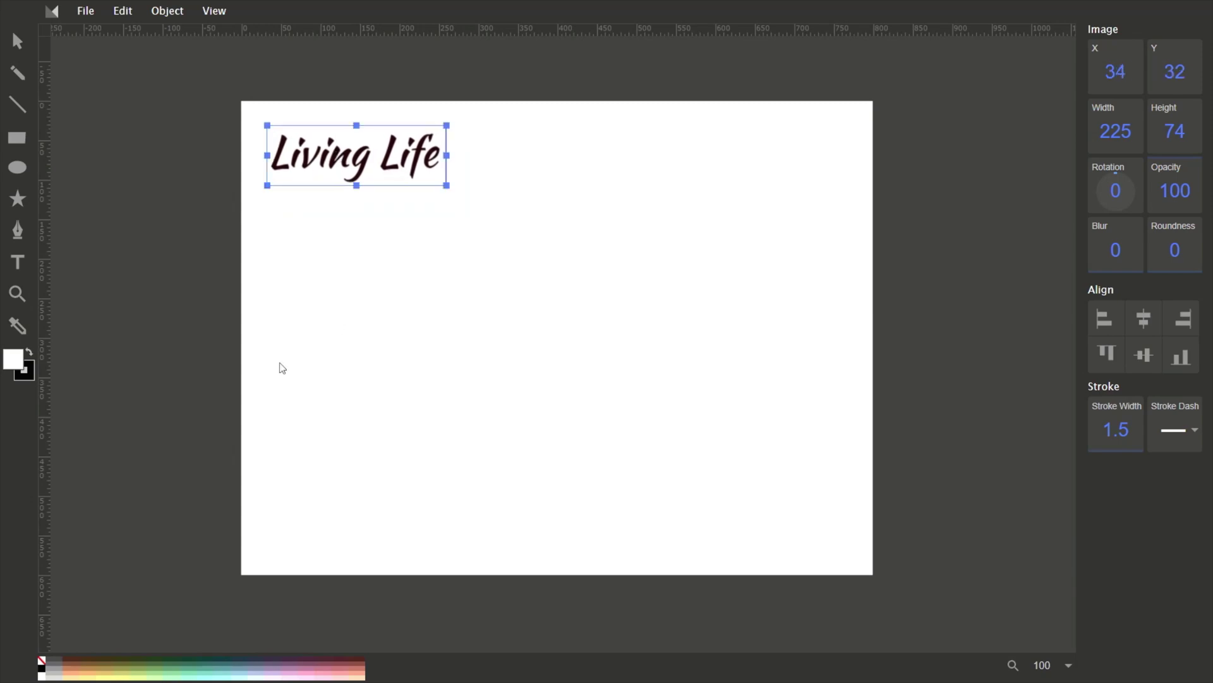
pyautogui.click(134, 262)
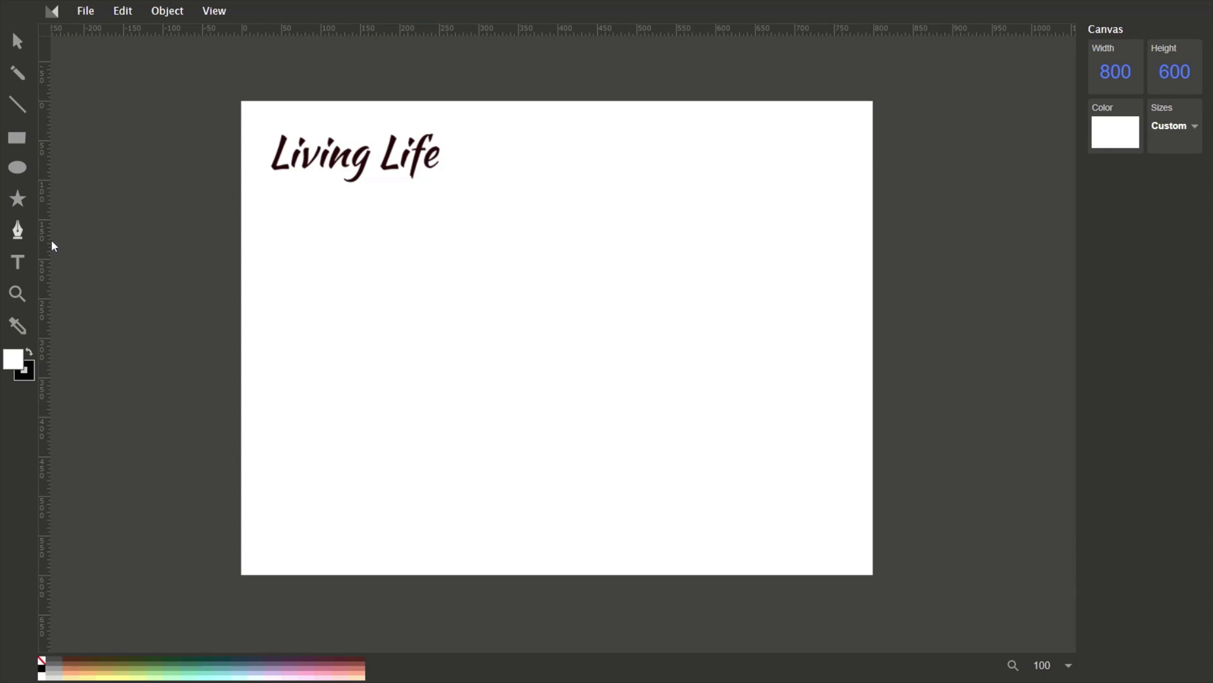
pyautogui.click(17, 263)
pyautogui.click(284, 219)
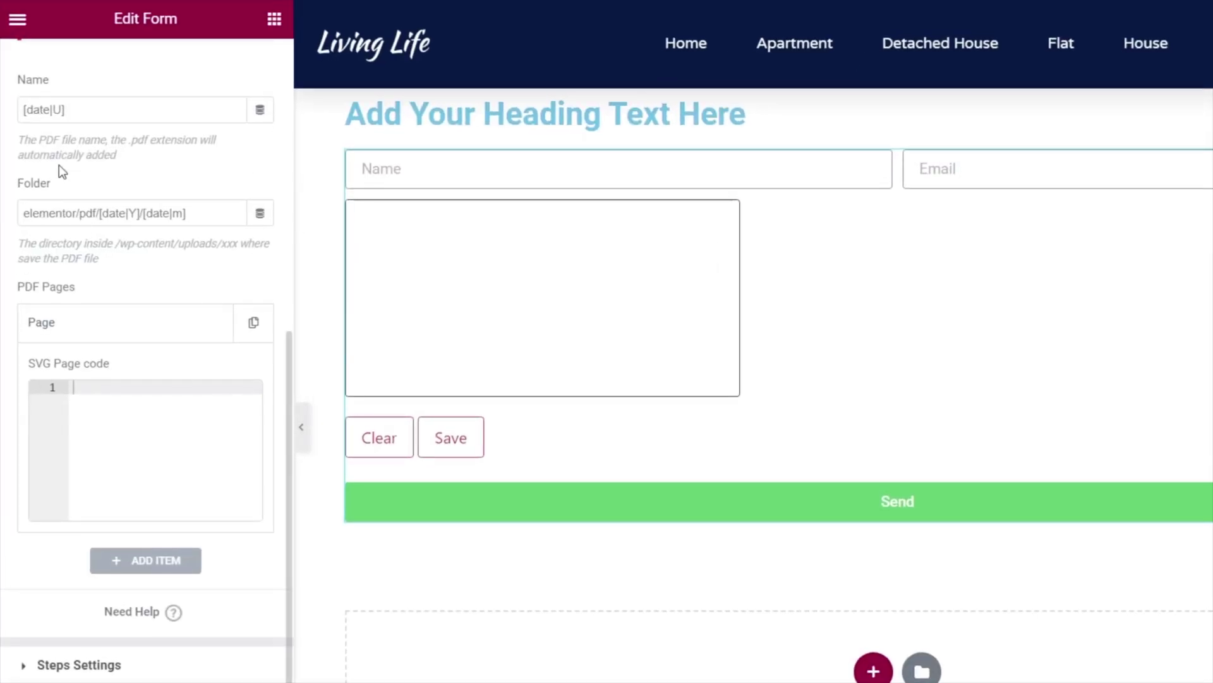
# Open the Name field's Advanced settings under Form Fields and select its ID, name.
pyautogui.scroll(8, 59, 165)
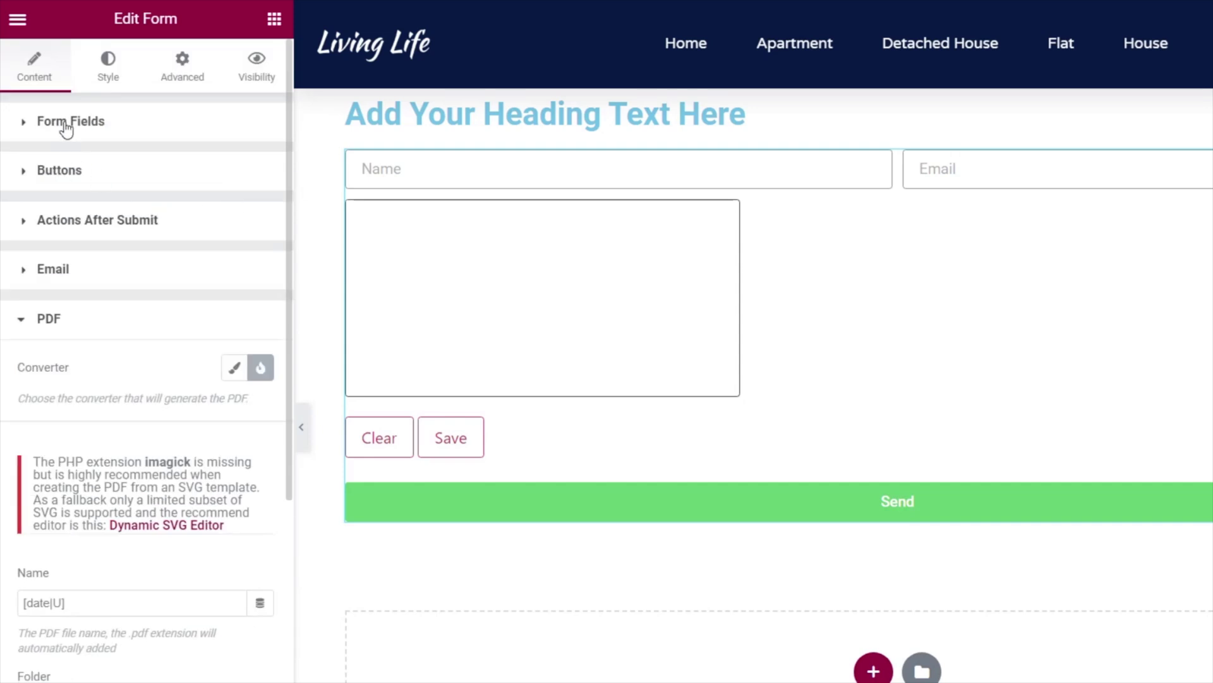
pyautogui.click(66, 123)
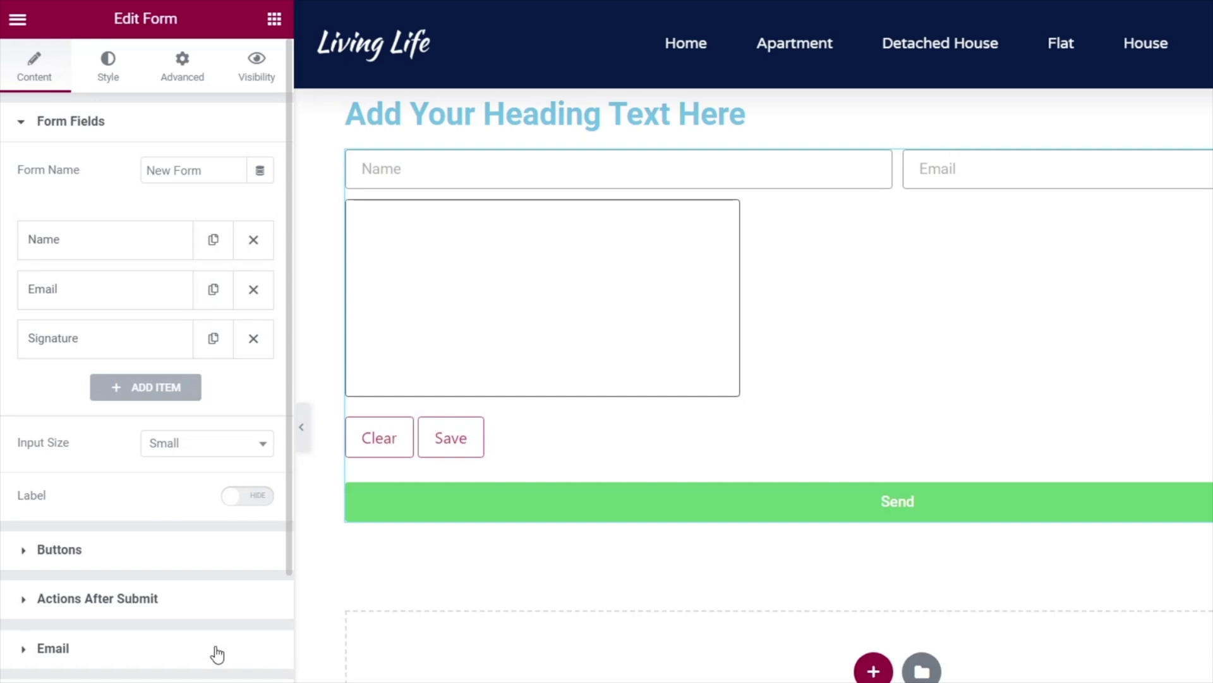
pyautogui.click(60, 248)
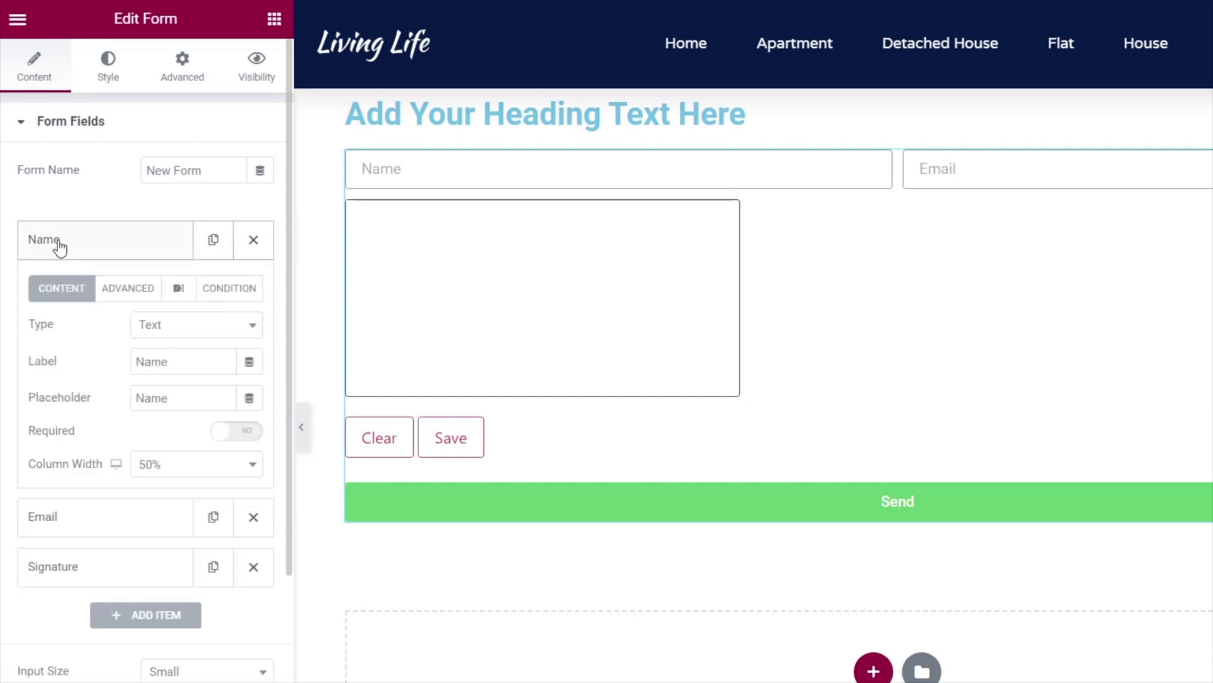
pyautogui.click(142, 290)
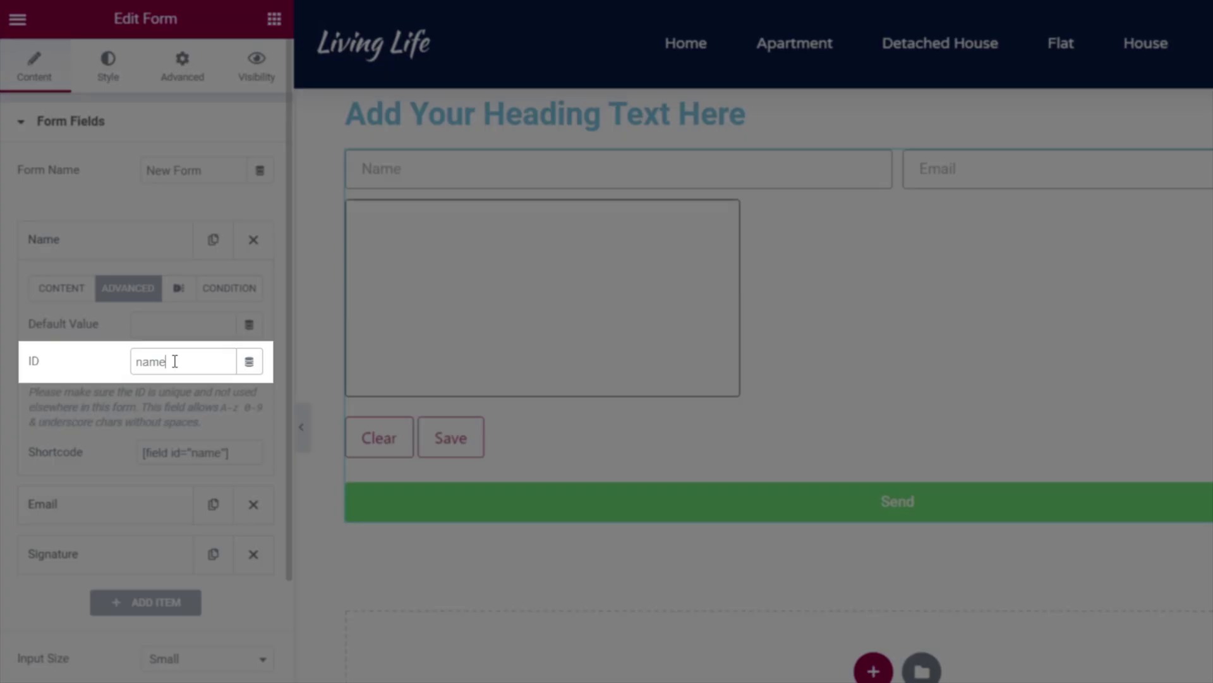
pyautogui.moveTo(168, 362); pyautogui.dragTo(131, 362)
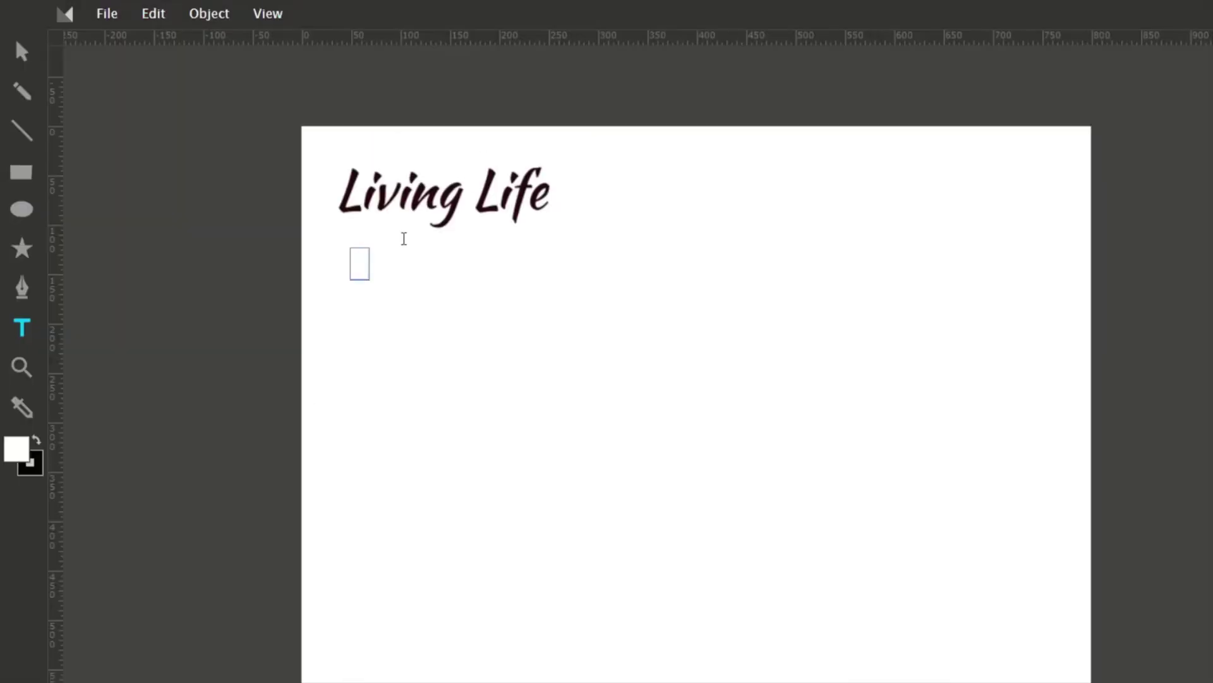
# Add aligned [form:name] and [form:email] text placeholders beneath the logo.
pyautogui.write('I')
pyautogui.write('form')
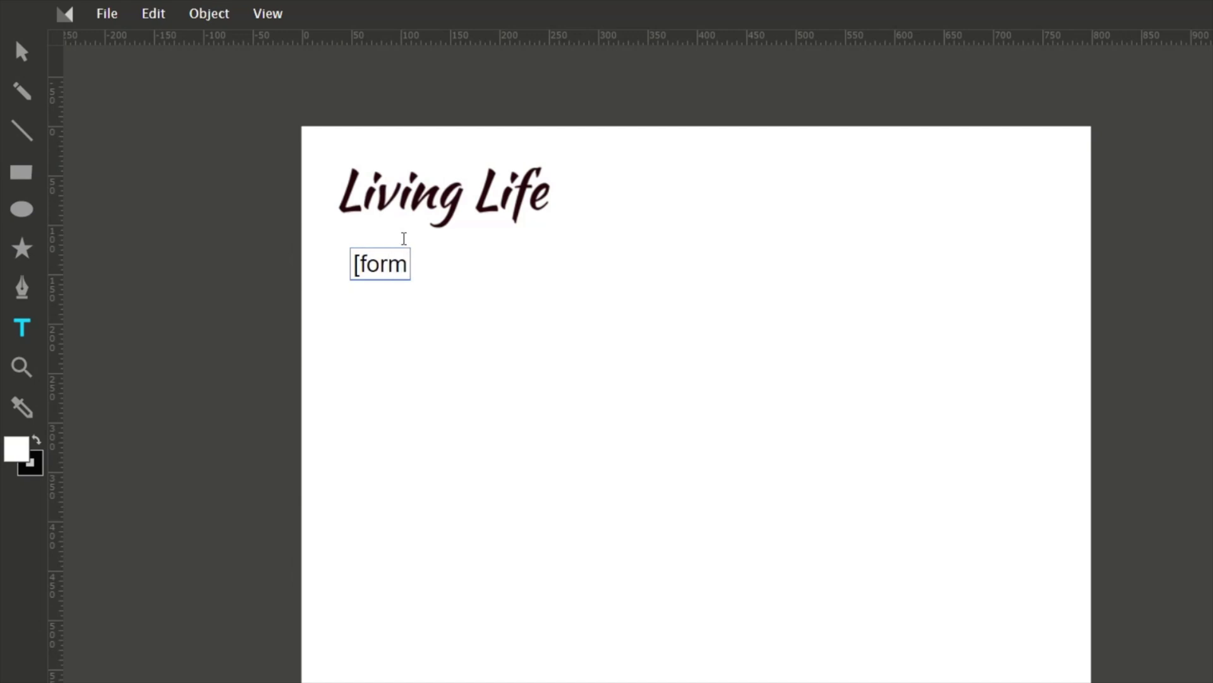
pyautogui.write(':nam')
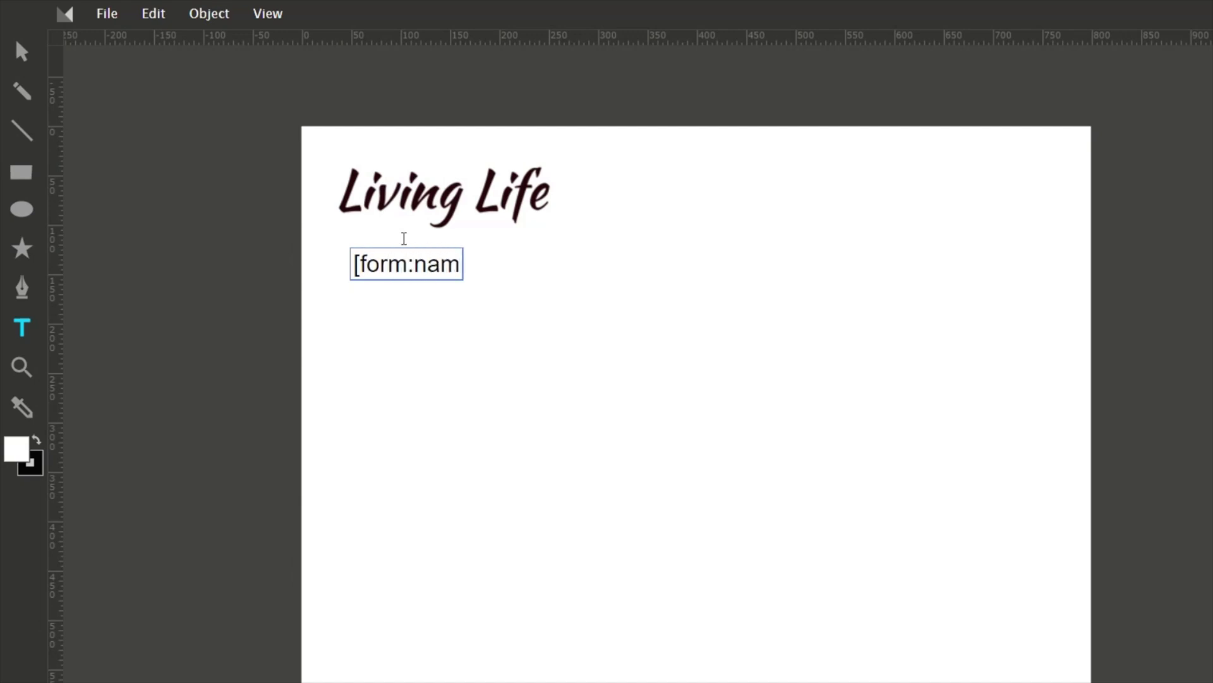
pyautogui.write('e]')
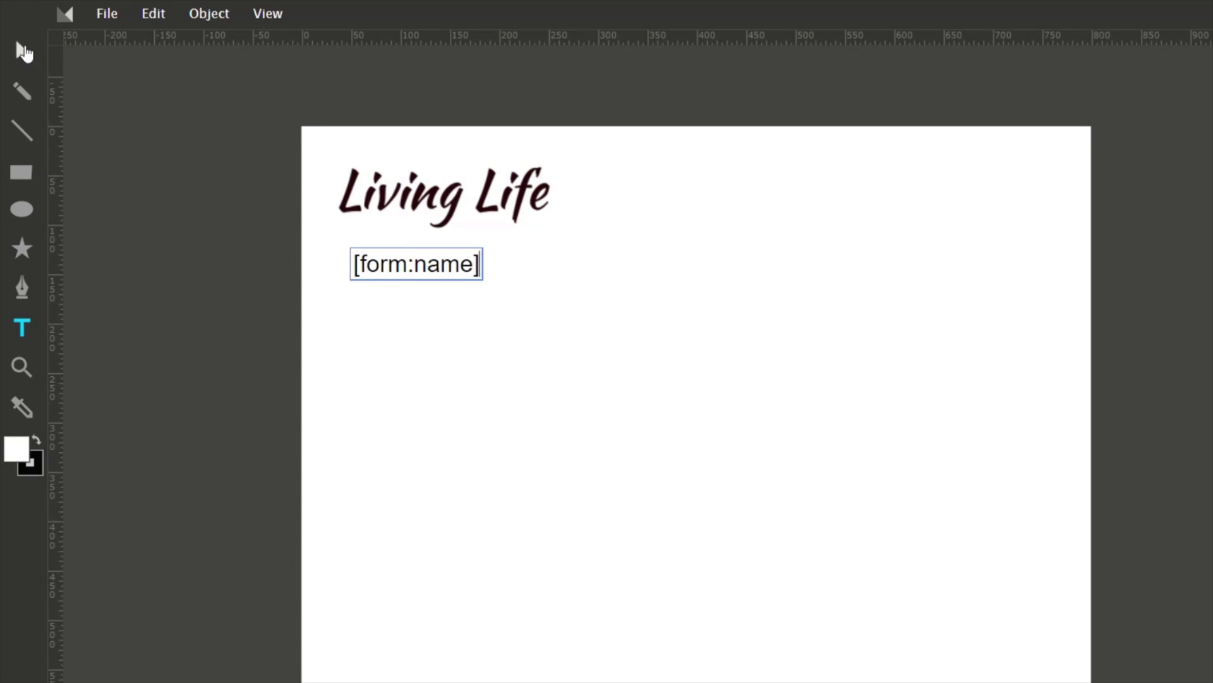
pyautogui.click(22, 50)
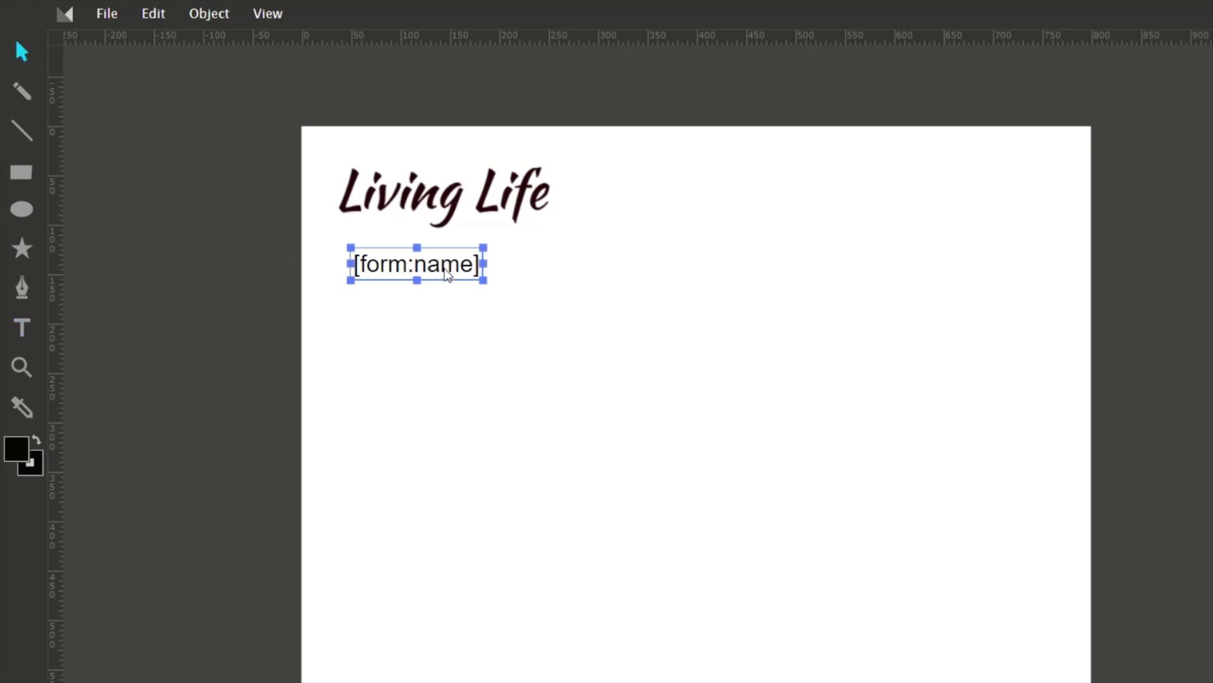
pyautogui.click(21, 328)
pyautogui.click(352, 308)
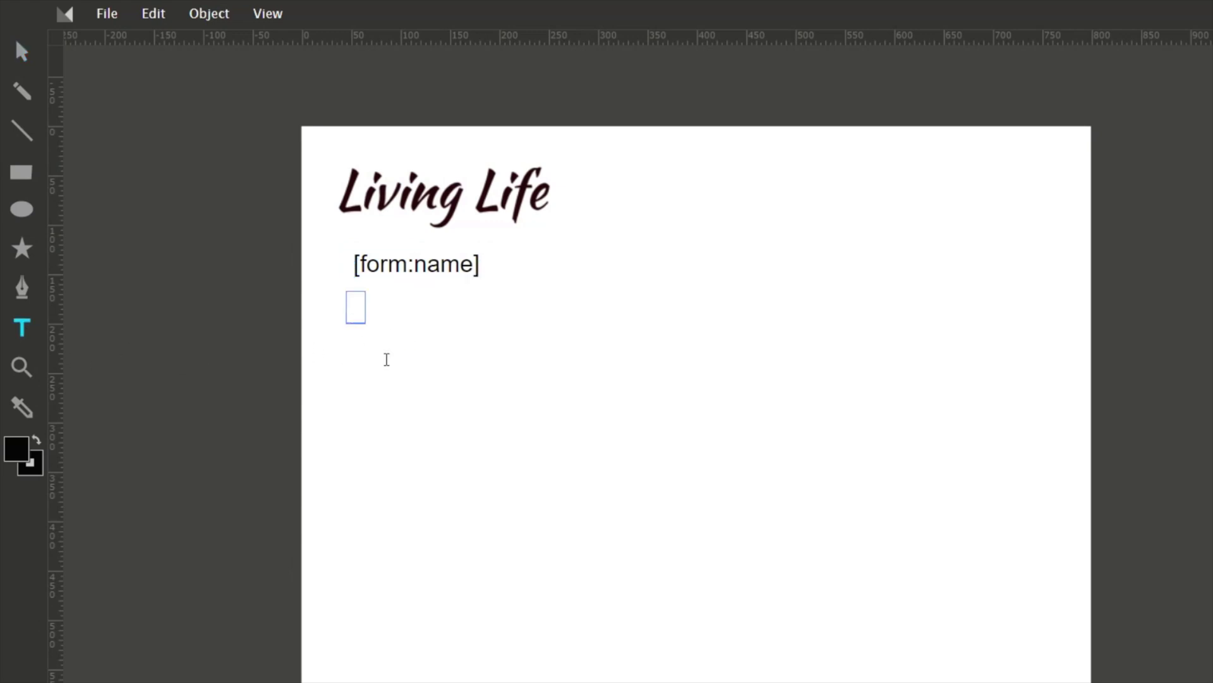
pyautogui.write('[form:email]')
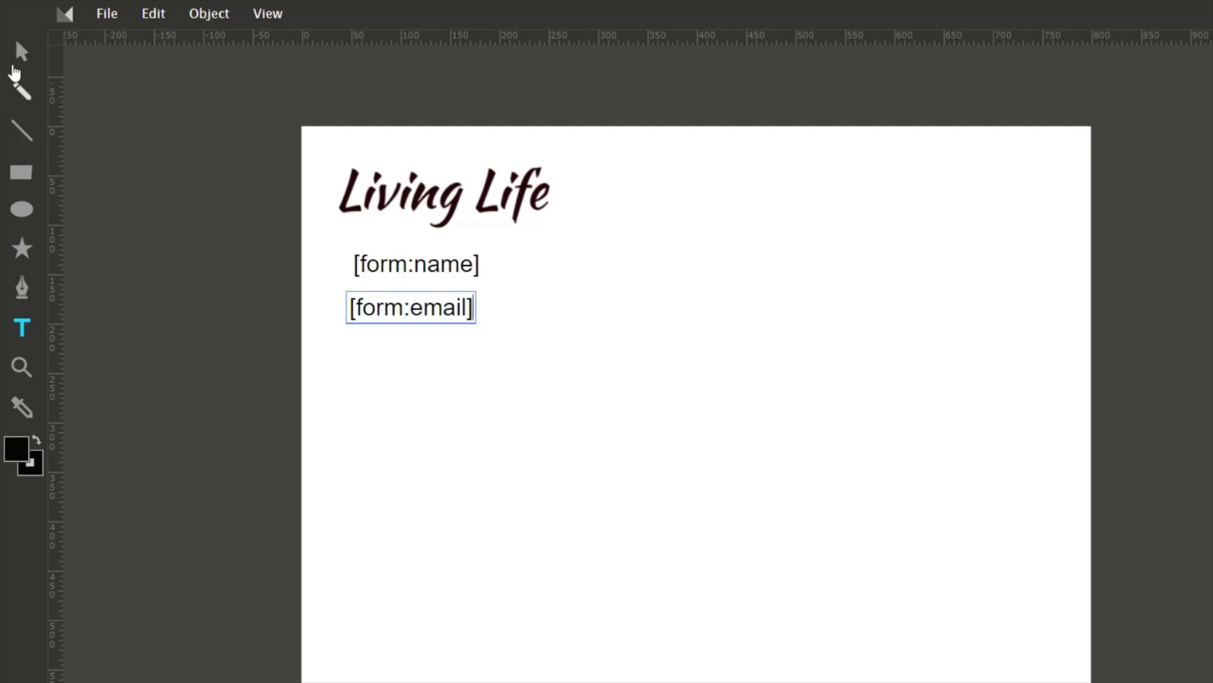
pyautogui.click(21, 52)
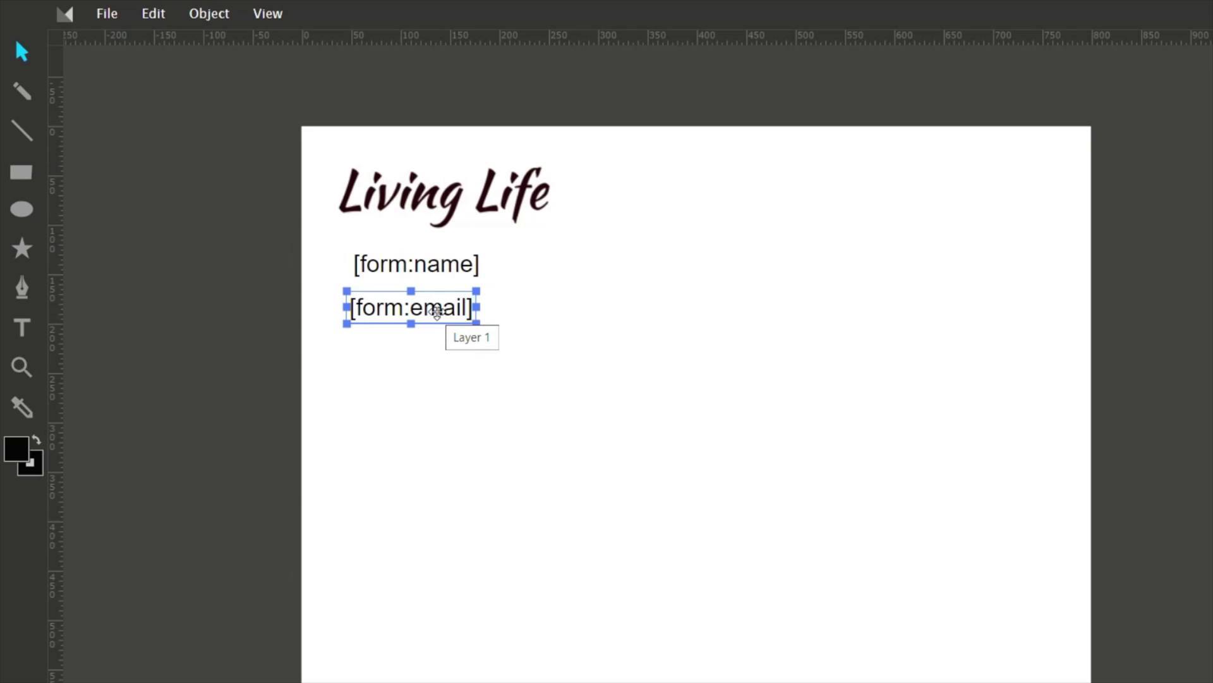
pyautogui.moveTo(437, 311); pyautogui.dragTo(442, 310)
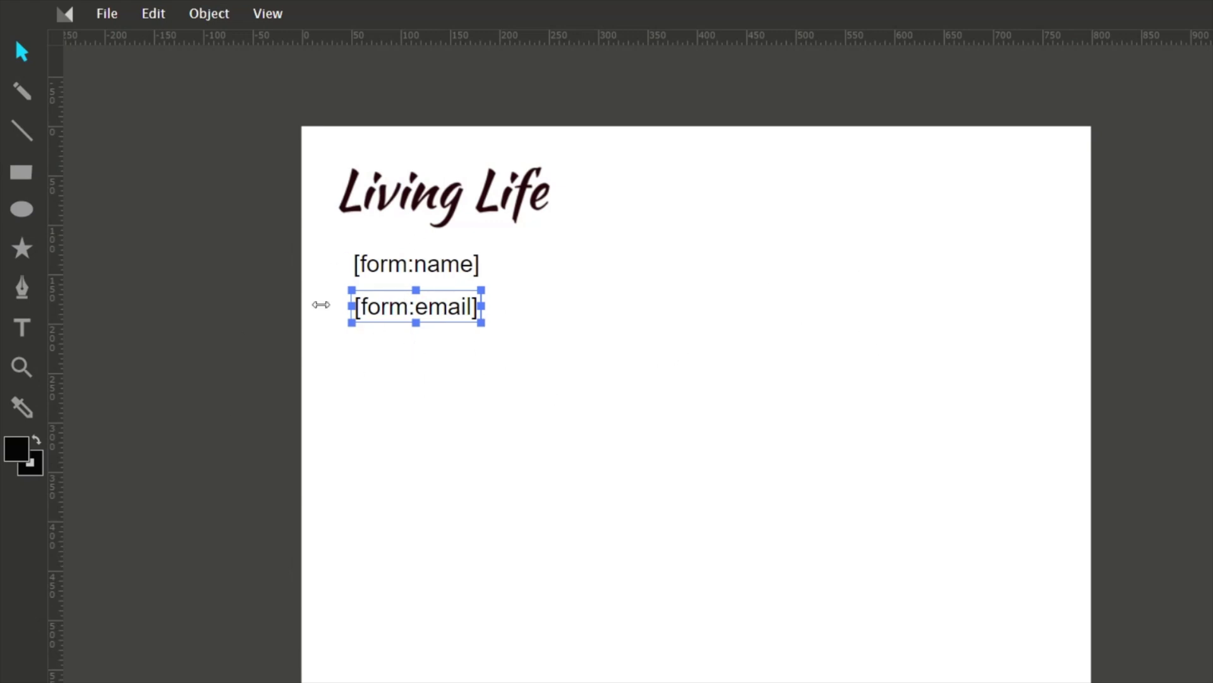
pyautogui.click(155, 335)
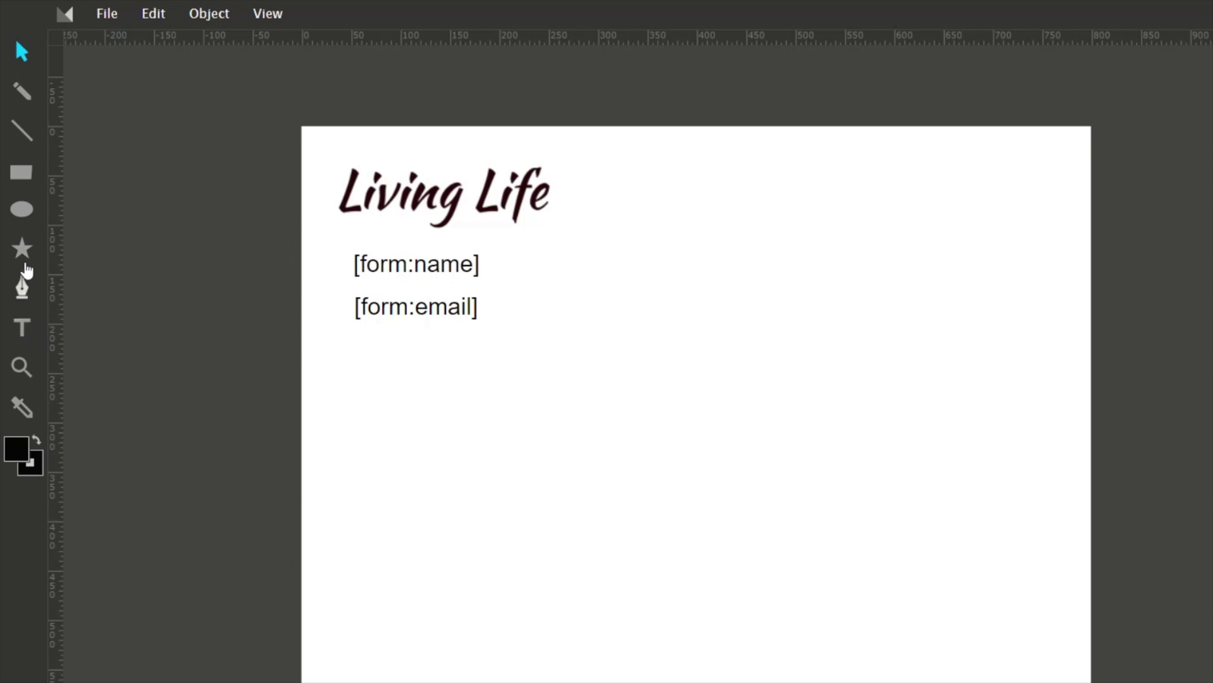
# Draw a large 698 × 298 rectangle below the placeholders as the signature area.
pyautogui.click(22, 174)
pyautogui.moveTo(354, 375); pyautogui.dragTo(371, 398)
pyautogui.moveTo(422, 441); pyautogui.dragTo(1046, 670)
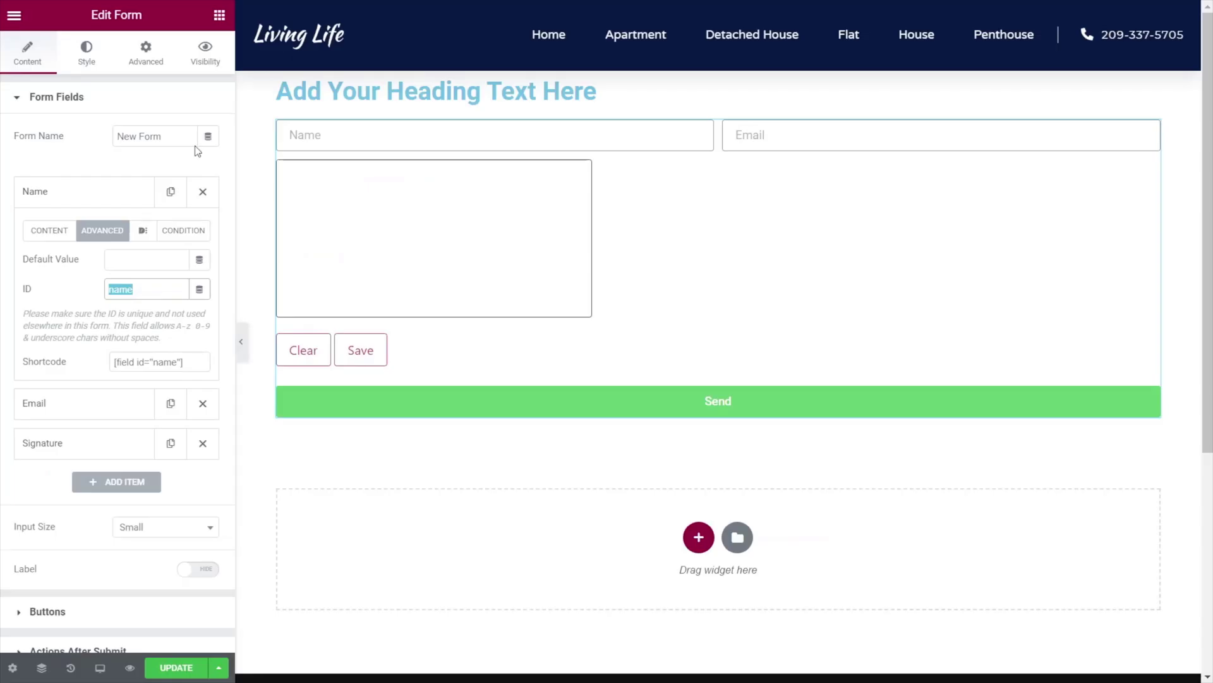
# Copy the Signature field's ID, signature, from its Advanced settings.
pyautogui.click(60, 450)
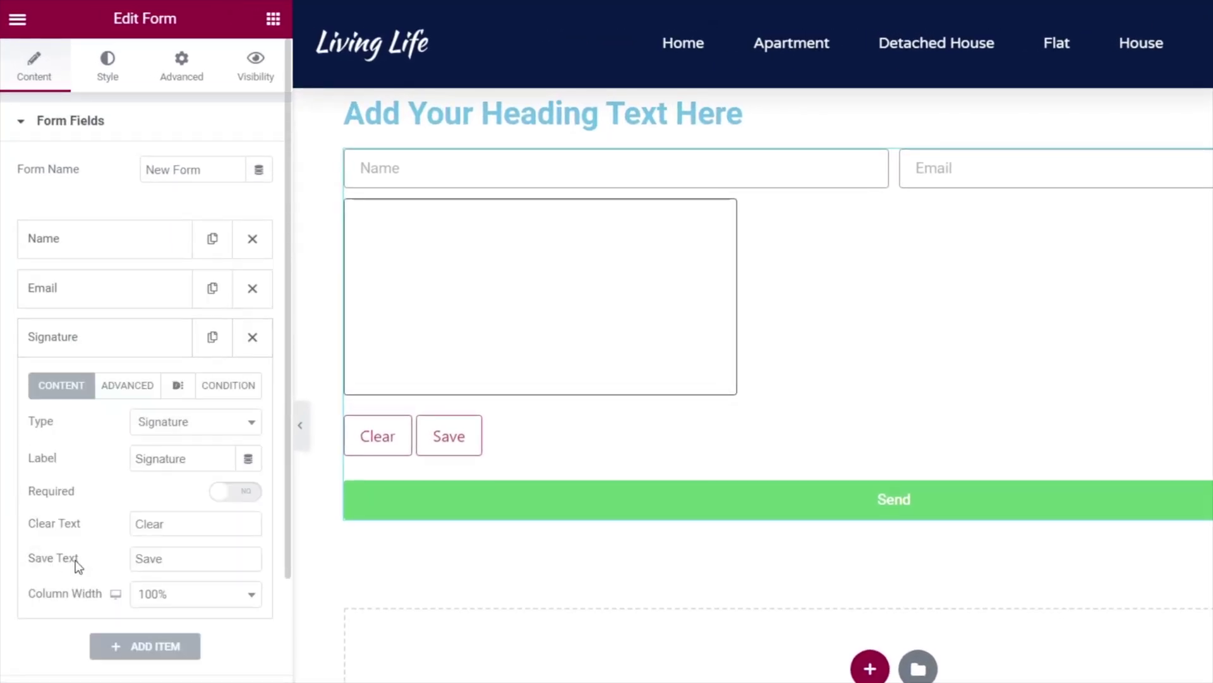
pyautogui.click(127, 385)
pyautogui.doubleClick(201, 424)
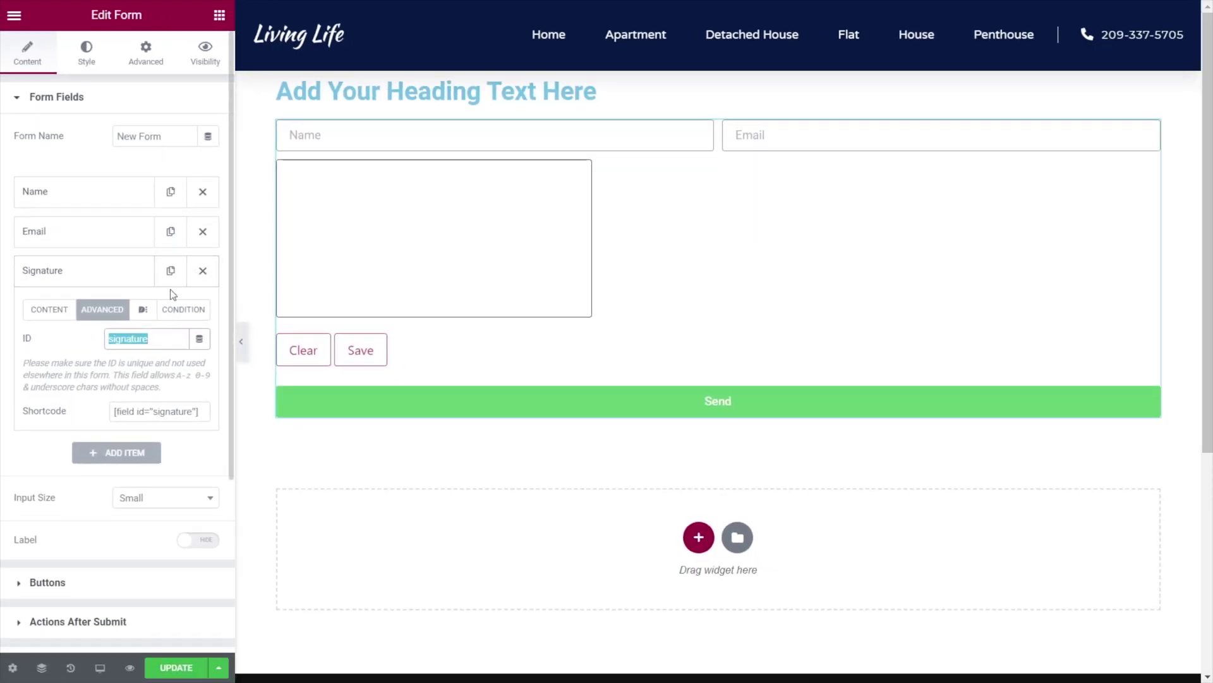
pyautogui.rightClick(129, 344)
pyautogui.click(179, 396)
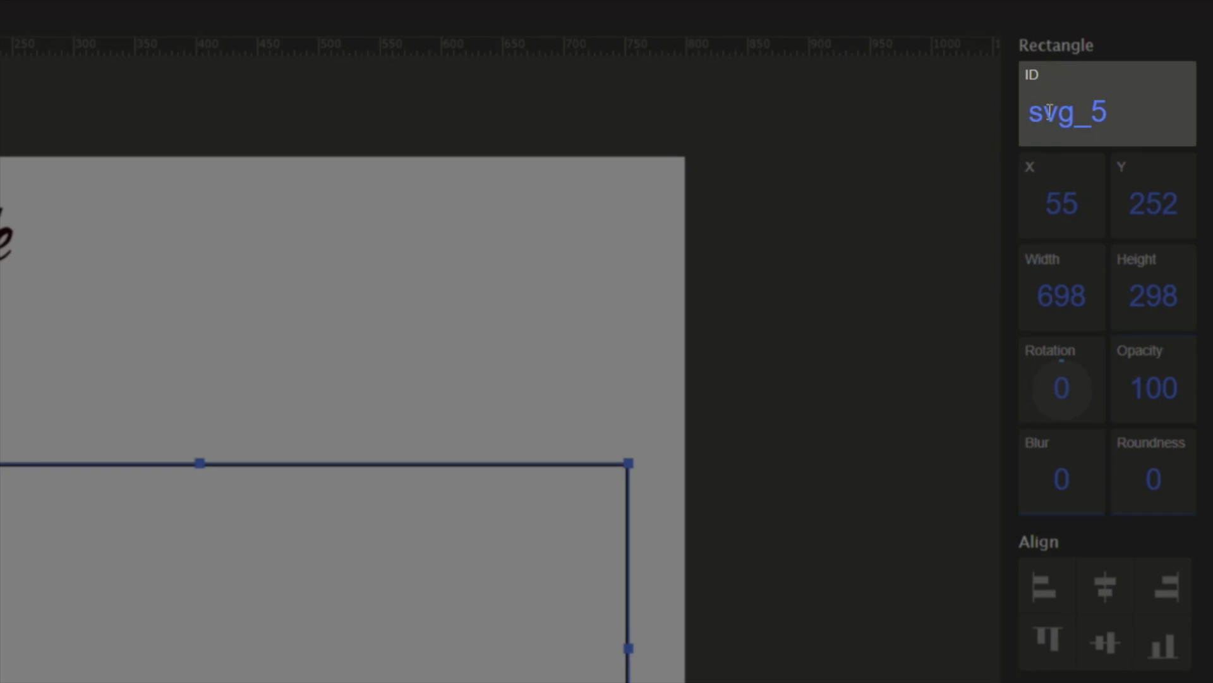
# Replace the rectangle's ID svg_5 with form:signature.
pyautogui.click(1115, 114)
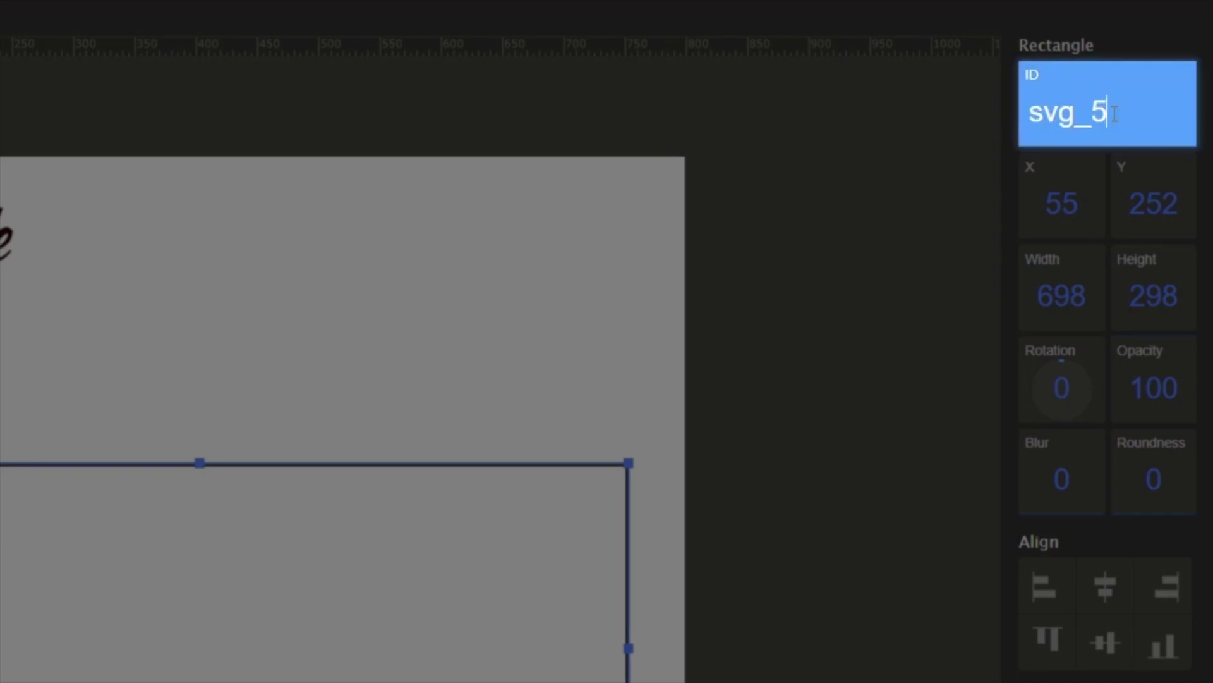
pyautogui.moveTo(1115, 114); pyautogui.dragTo(1030, 110)
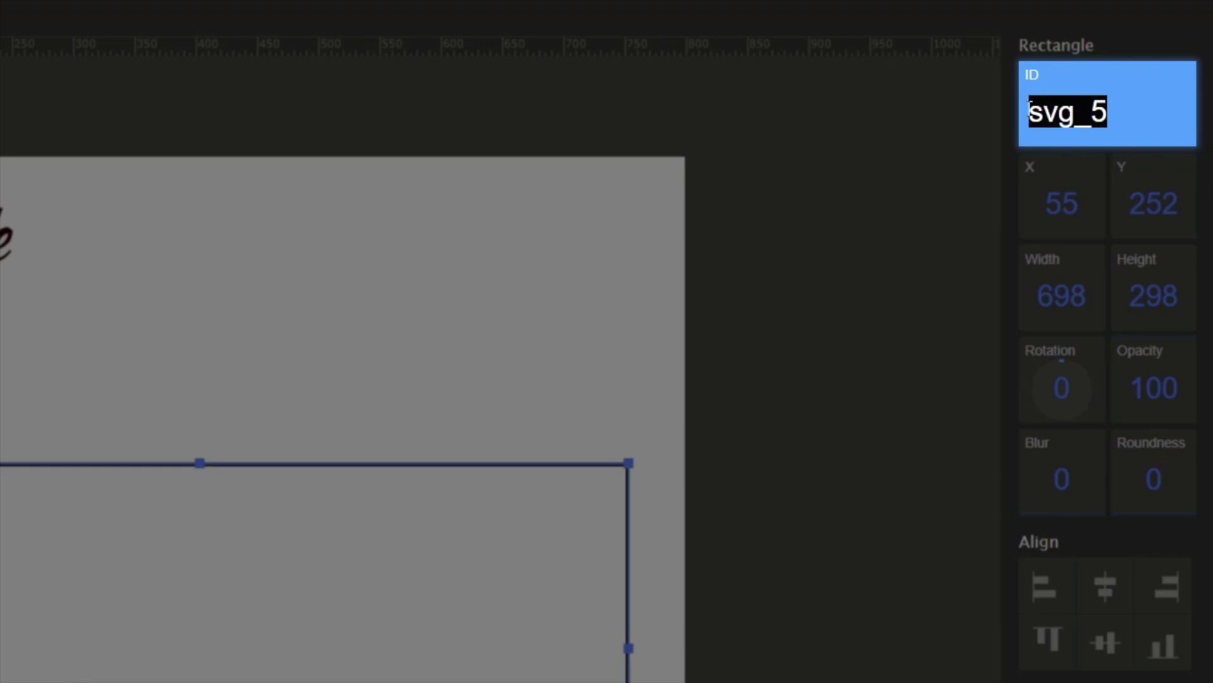
pyautogui.press('BackSpace')
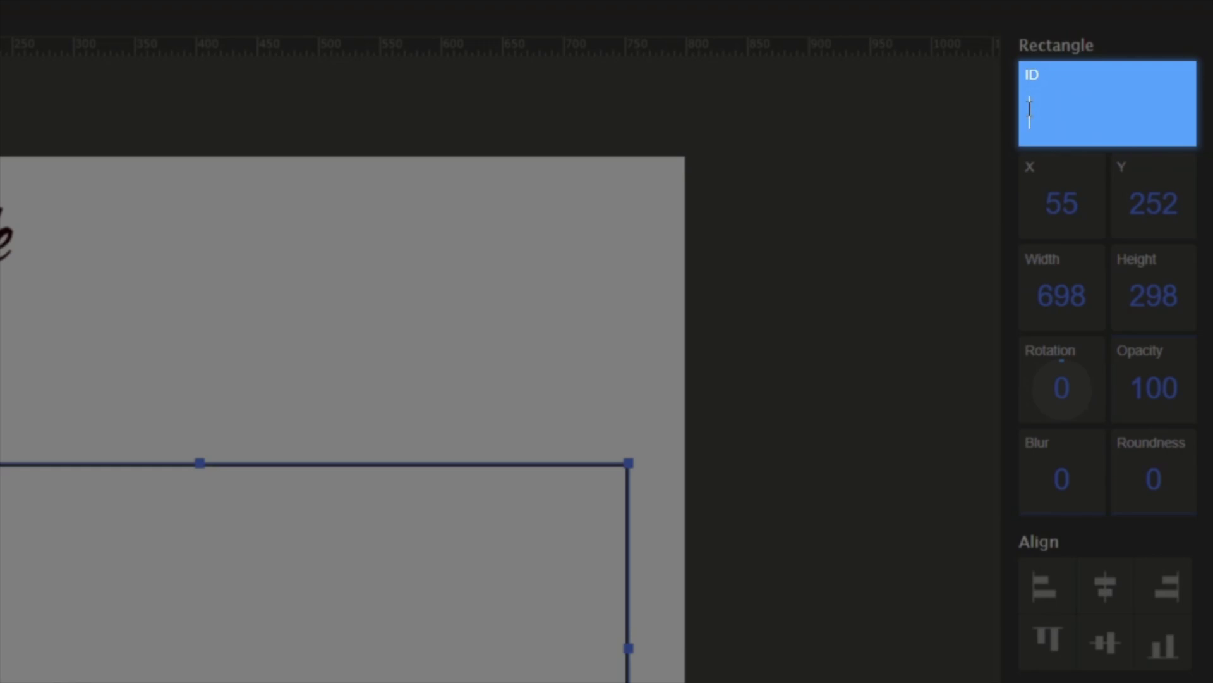
pyautogui.write('for:m')
pyautogui.press('Right')
pyautogui.write('signature')
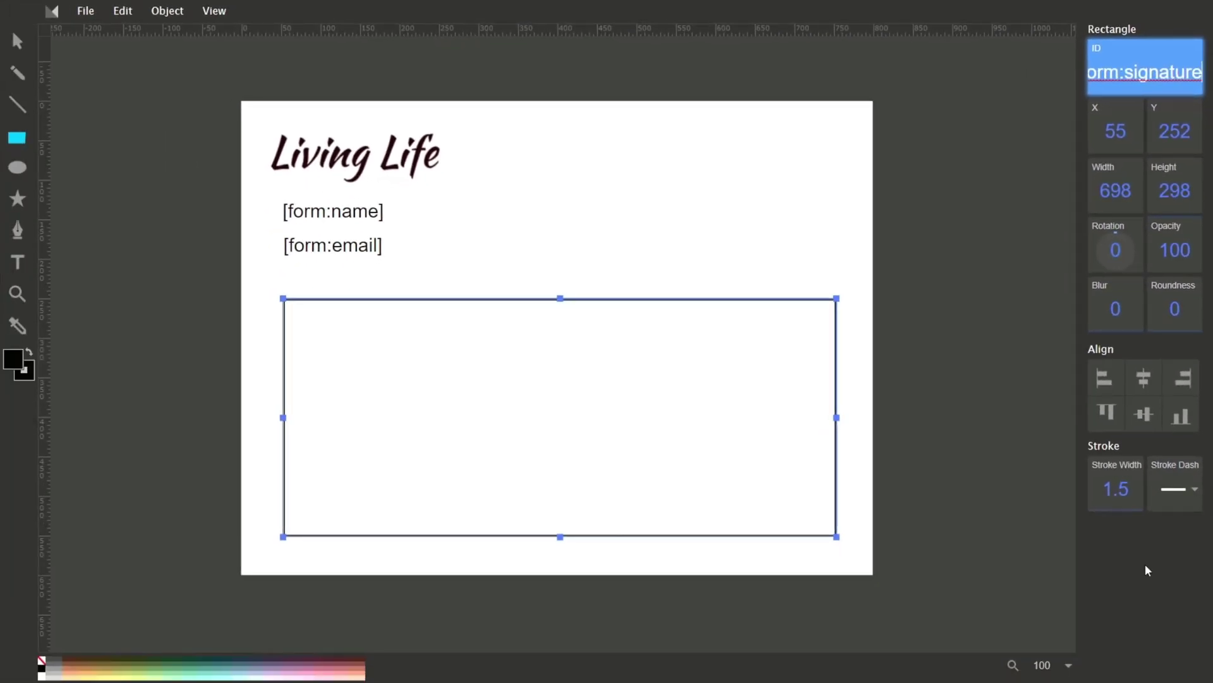
pyautogui.click(1149, 570)
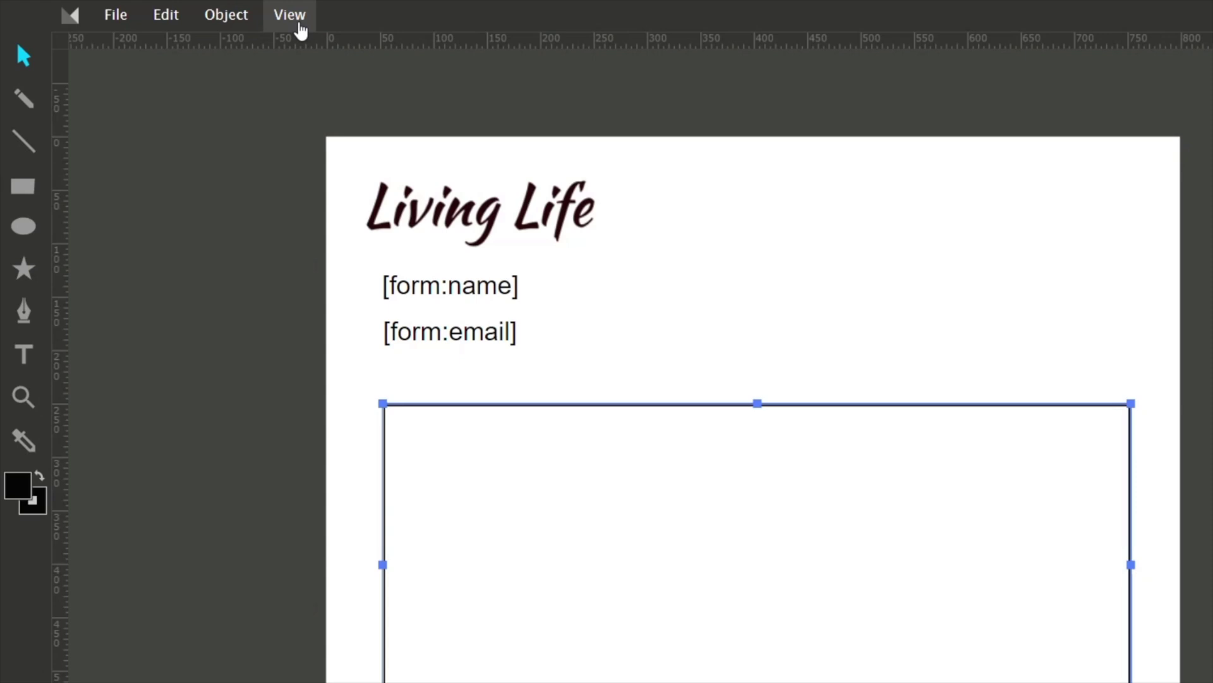
# Copy the drawing's full SVG source code from View > Source.
pyautogui.click(297, 19)
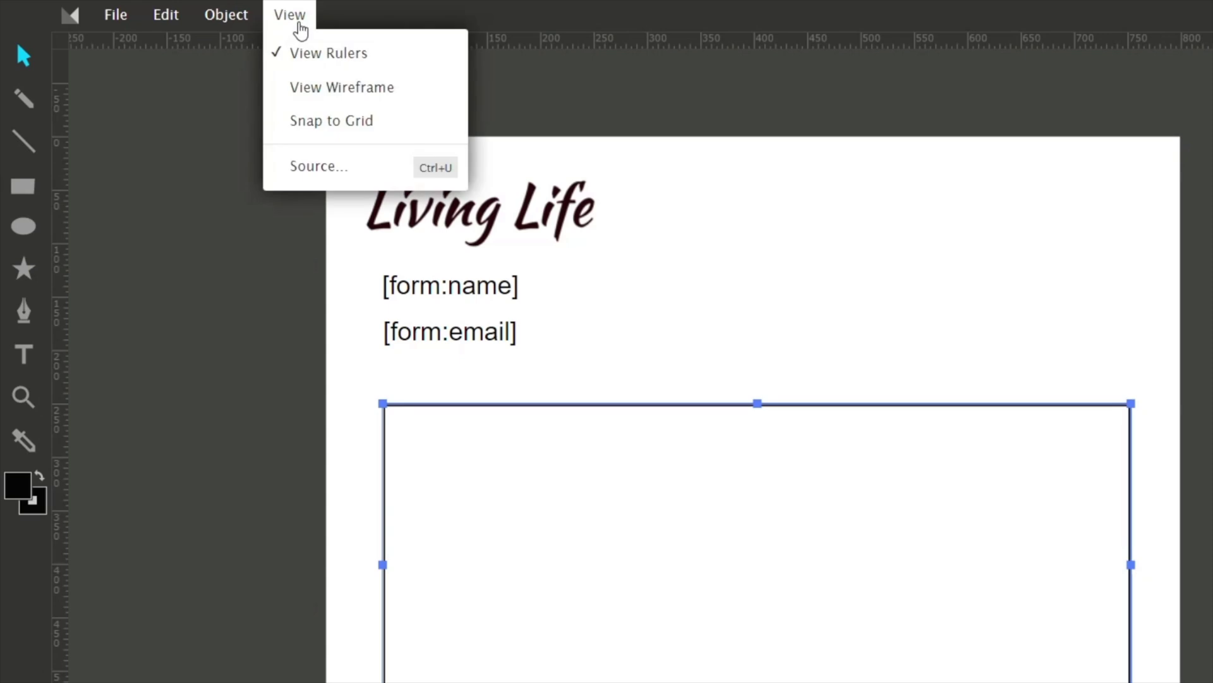
pyautogui.click(314, 168)
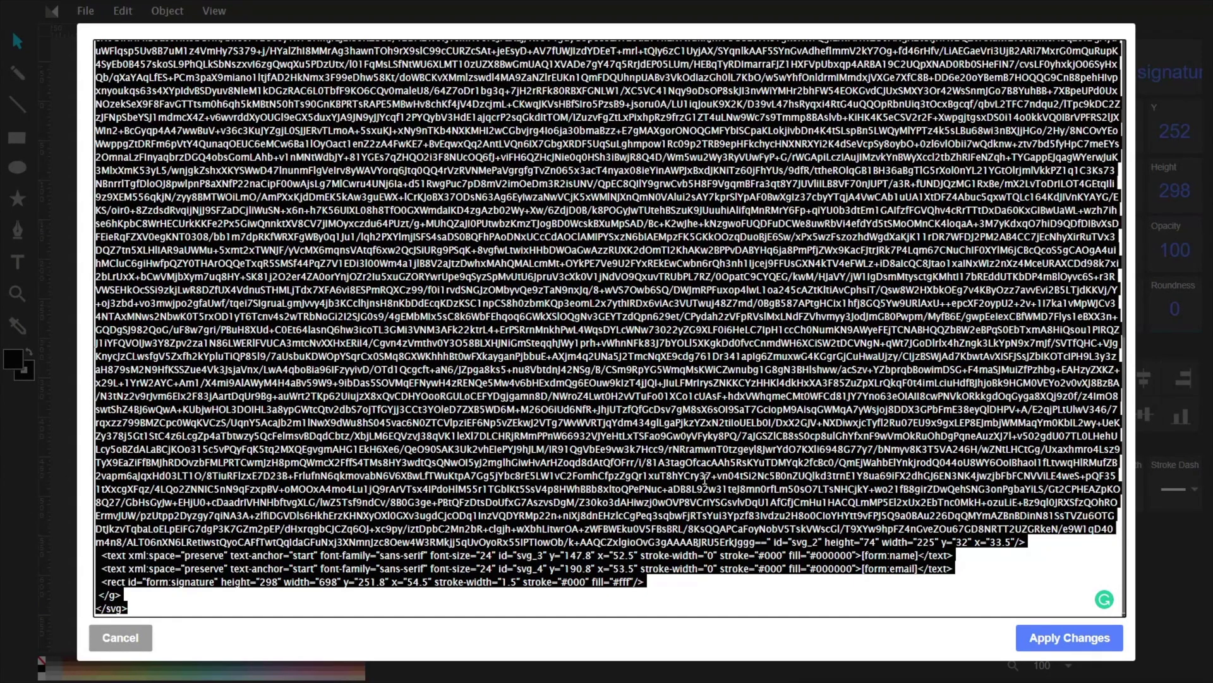
pyautogui.rightClick(593, 431)
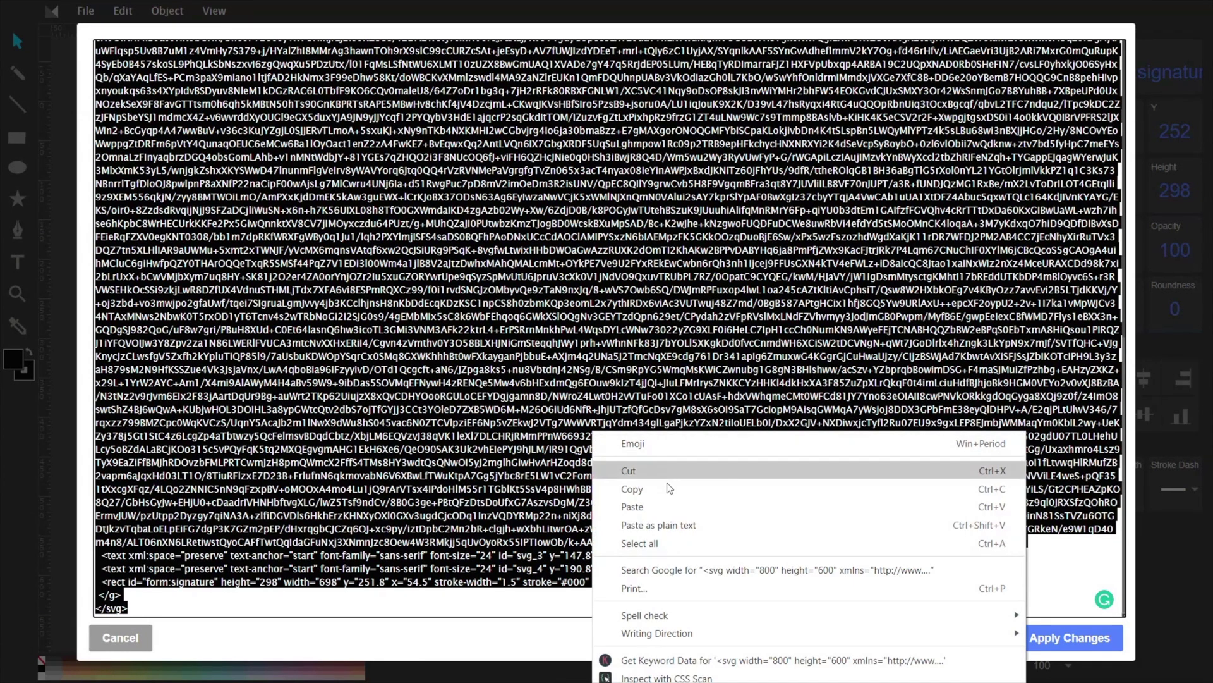
pyautogui.click(668, 489)
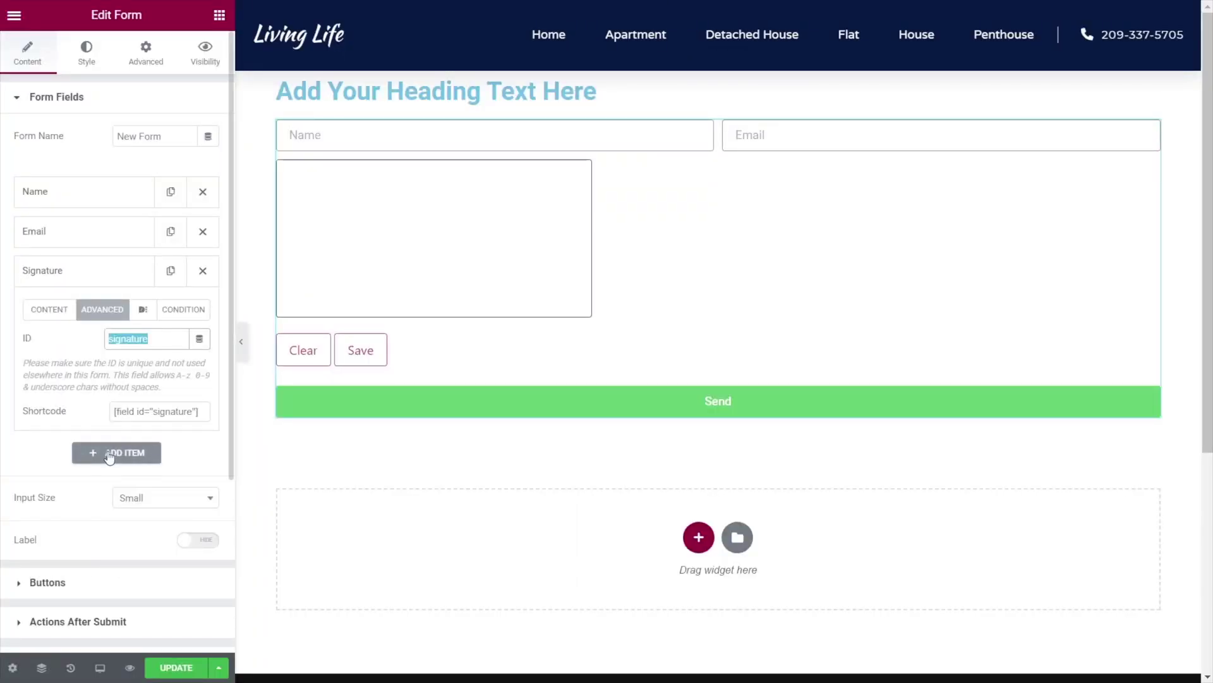
# Paste the SVG template into the PDF Page item's SVG page code and update the page.
pyautogui.scroll(-3, 109, 468)
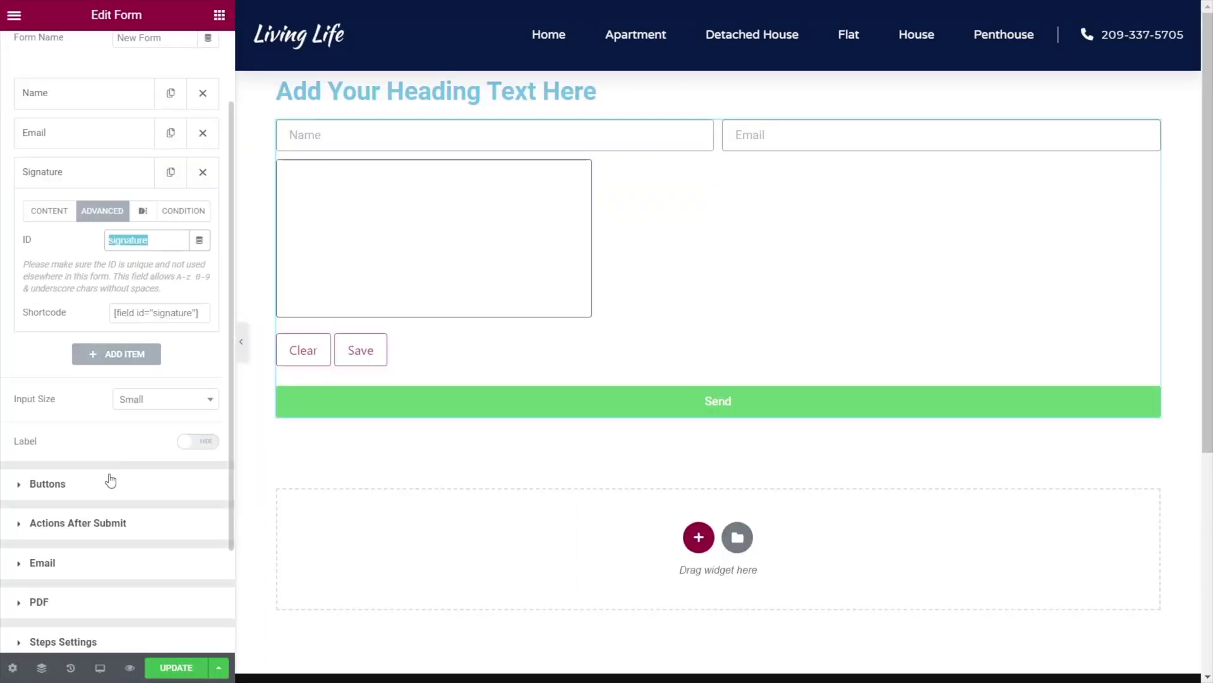
pyautogui.click(39, 509)
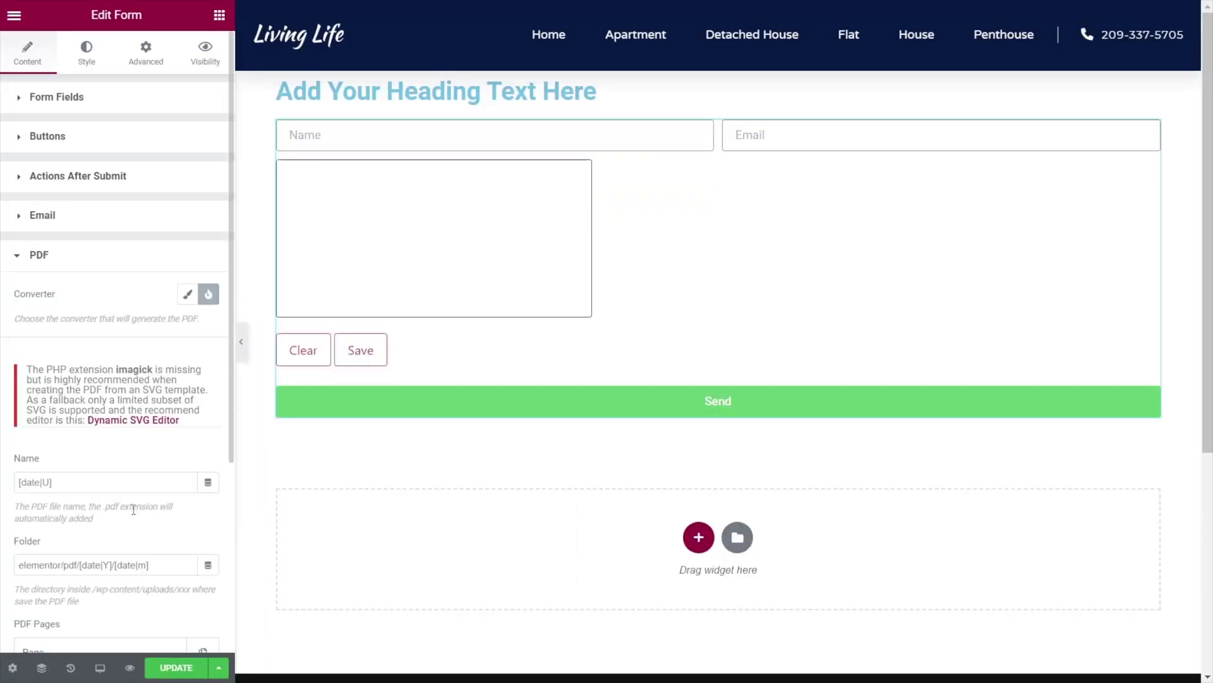
pyautogui.scroll(-5, 131, 510)
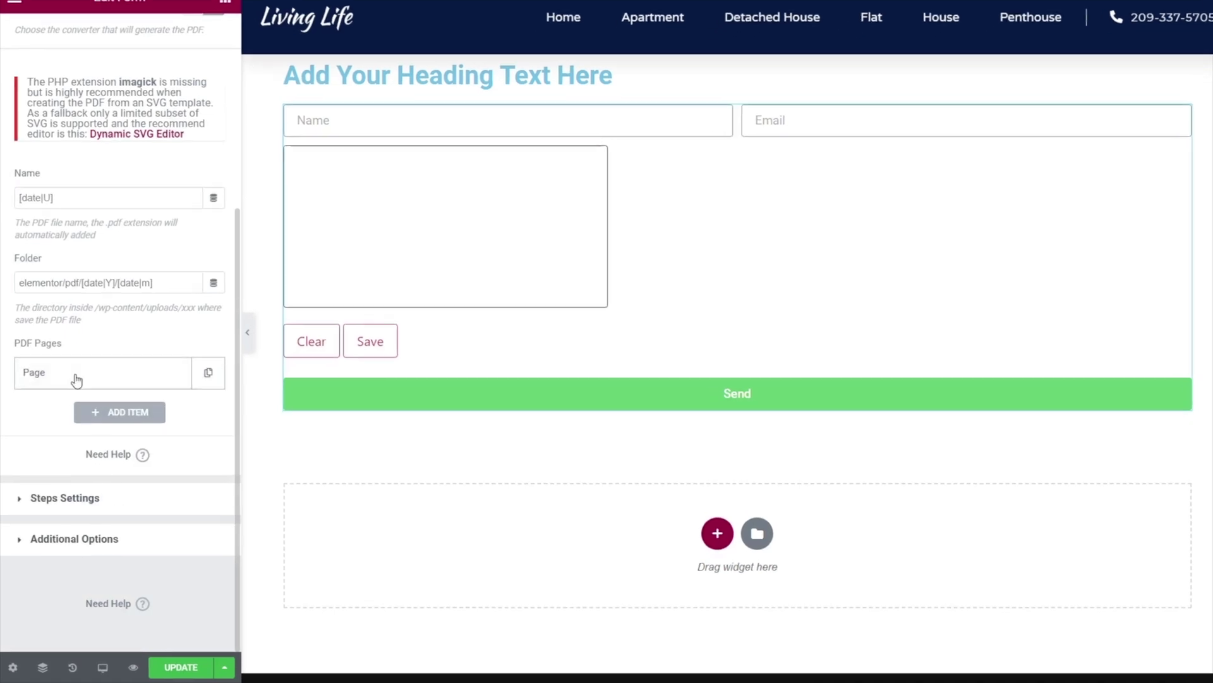
pyautogui.click(64, 387)
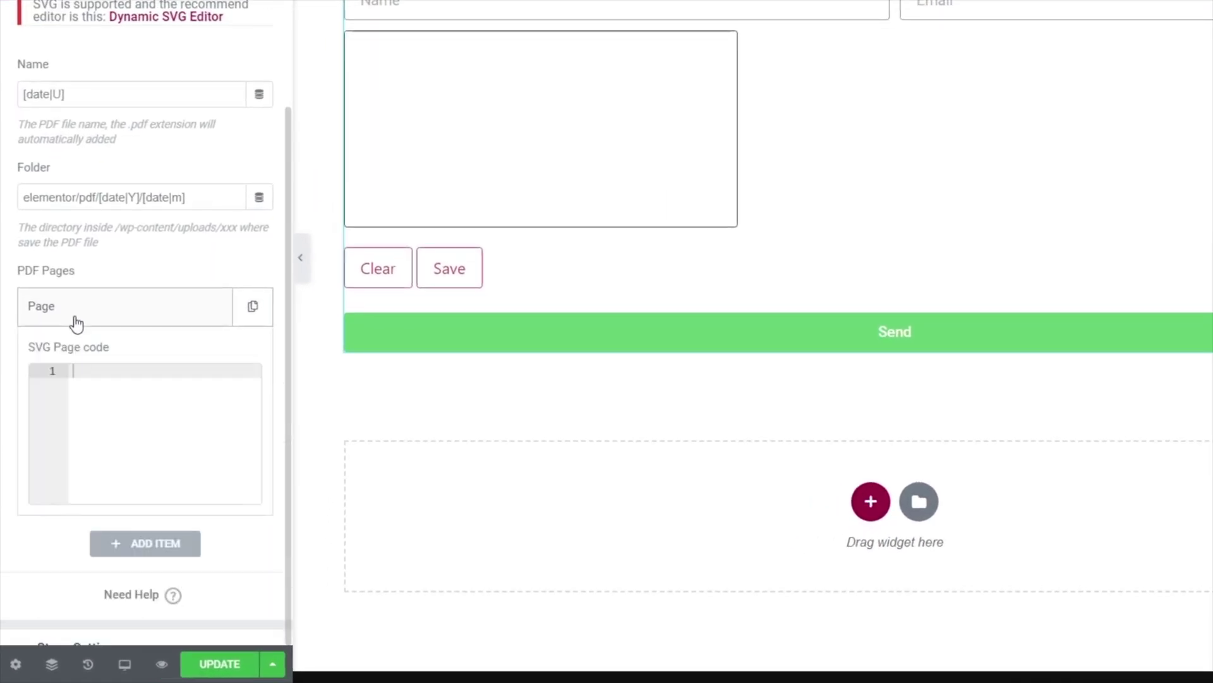
pyautogui.rightClick(96, 374)
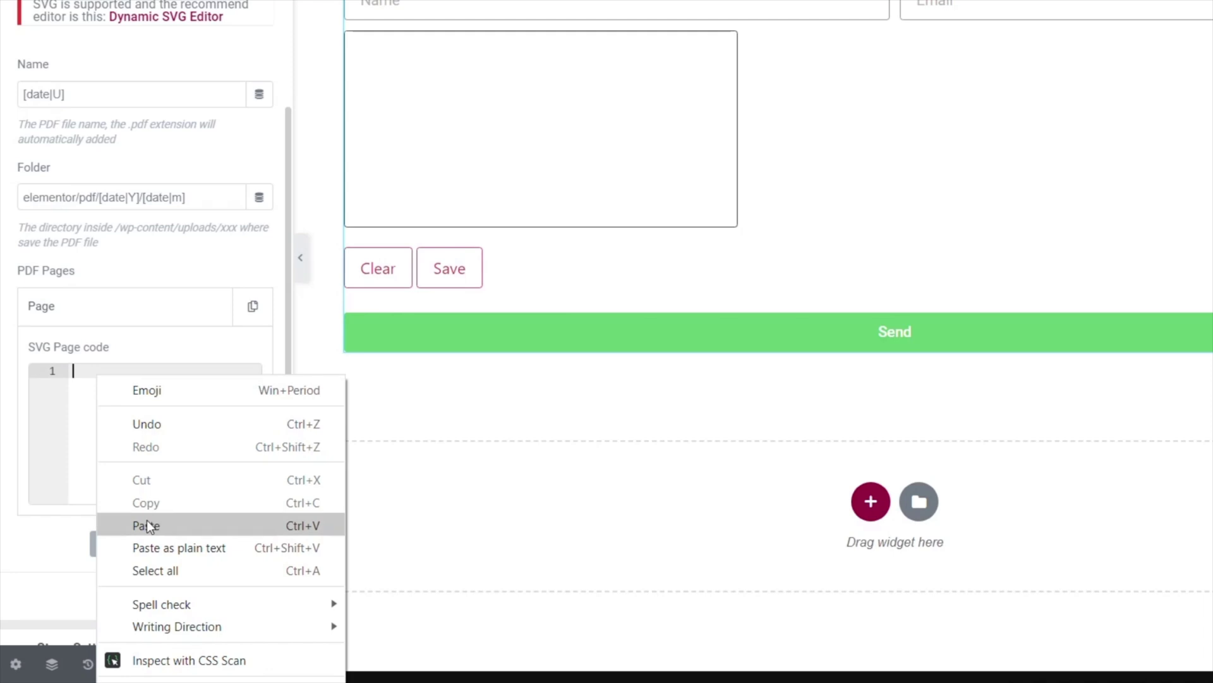
pyautogui.click(146, 523)
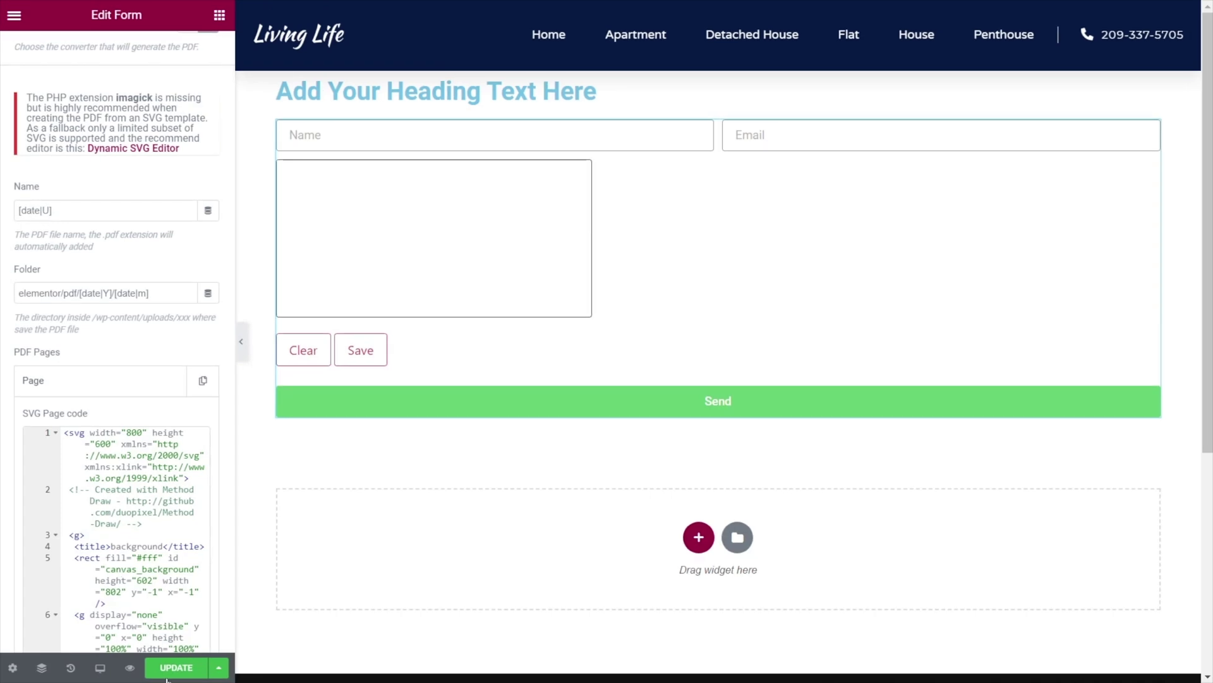
pyautogui.click(168, 671)
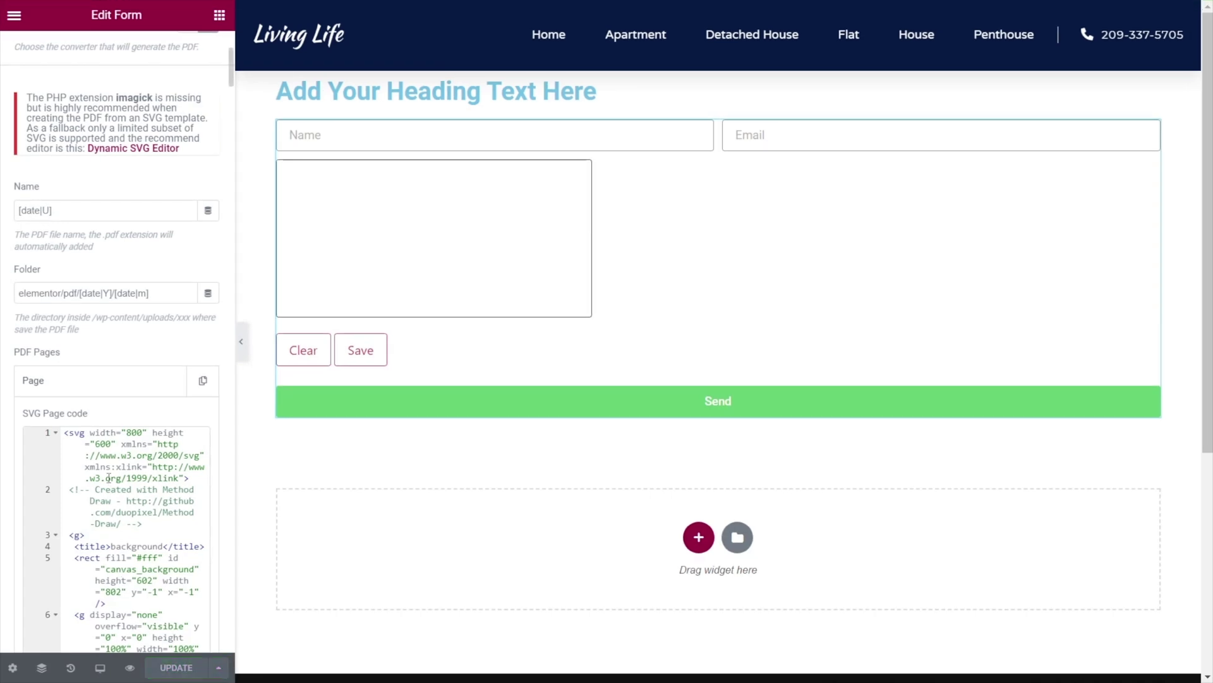
pyautogui.scroll(5, 95, 430)
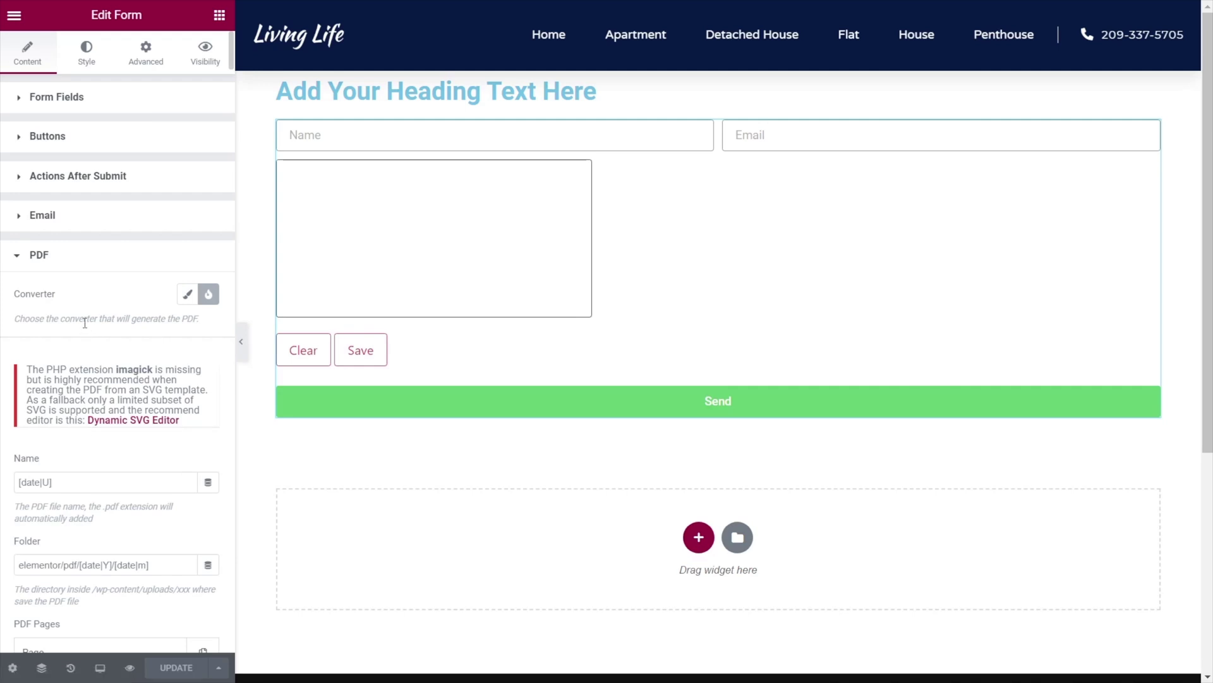
# Replace the email subject with "Form approval by".
pyautogui.click(46, 216)
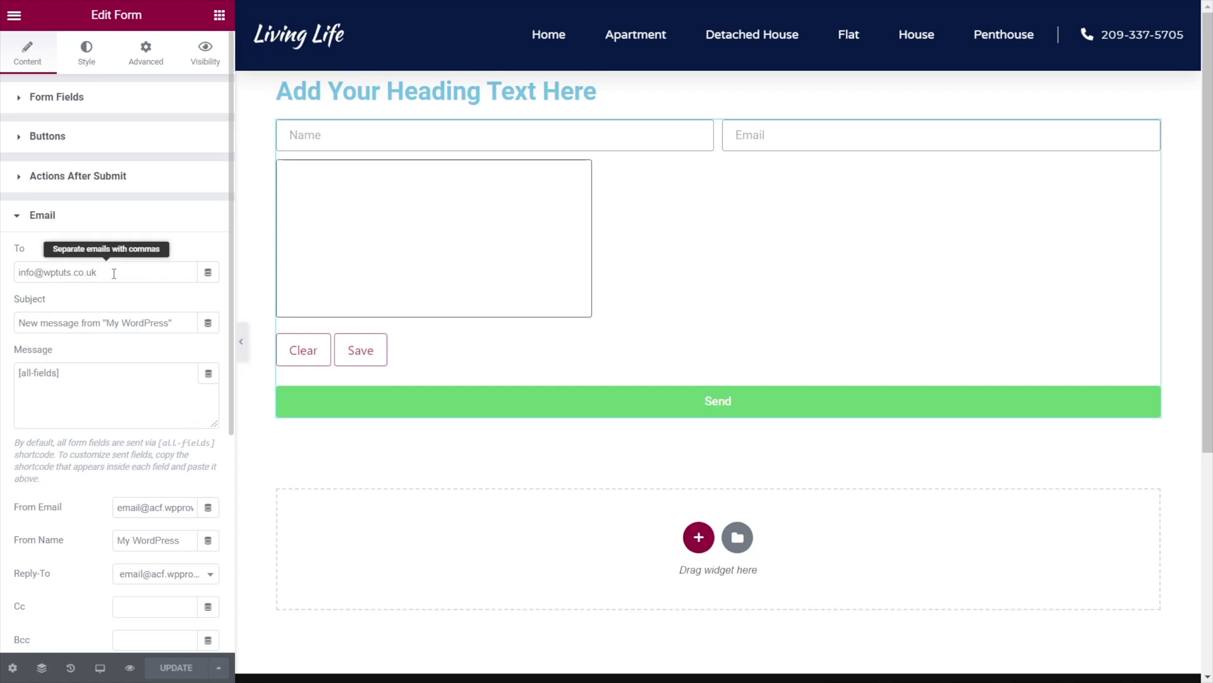
pyautogui.moveTo(172, 323); pyautogui.dragTo(23, 324)
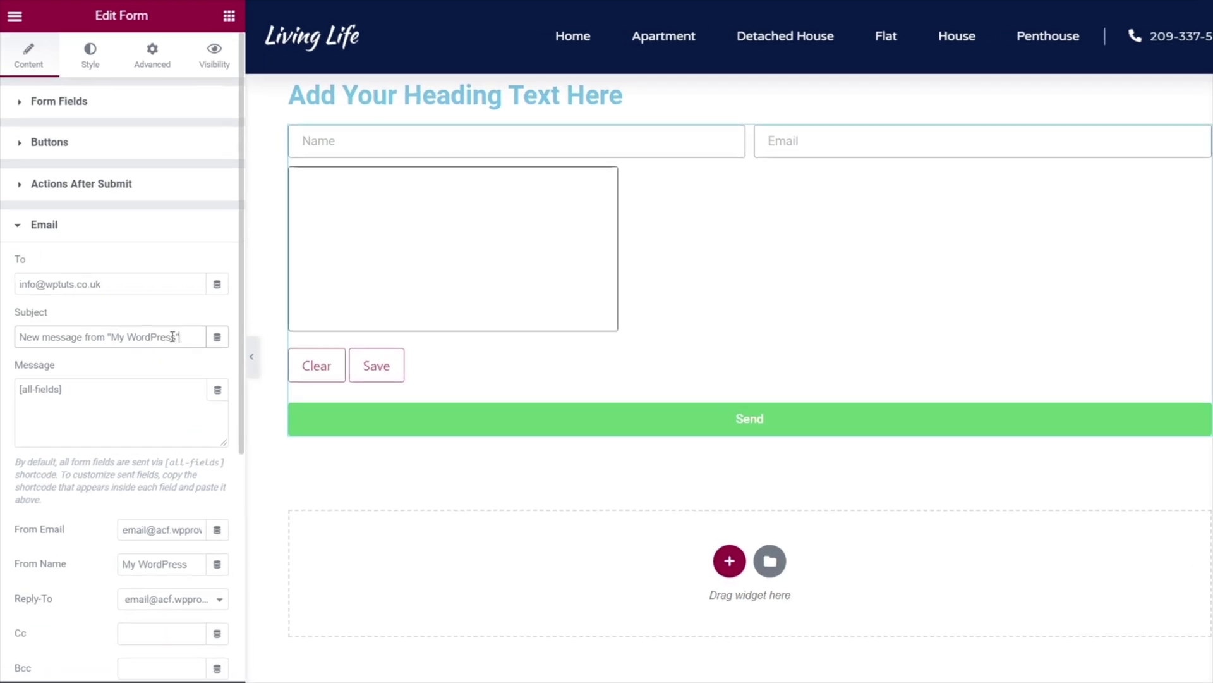
pyautogui.moveTo(29, 405); pyautogui.dragTo(27, 406)
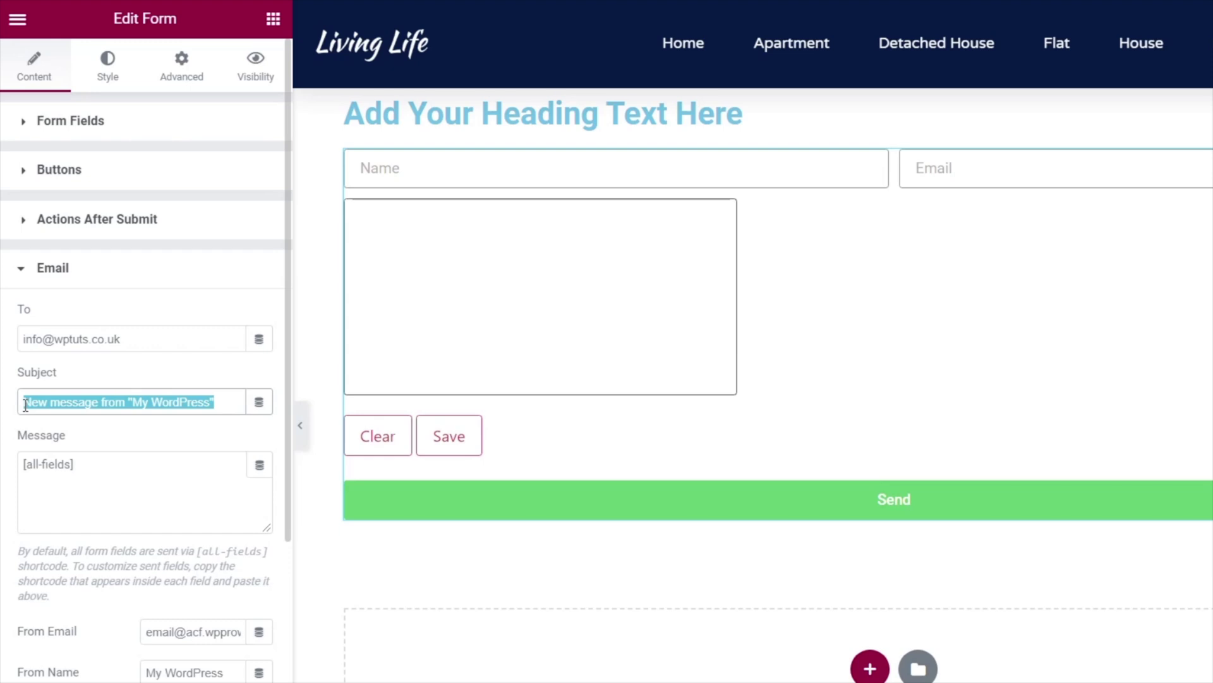
pyautogui.write('Form ap')
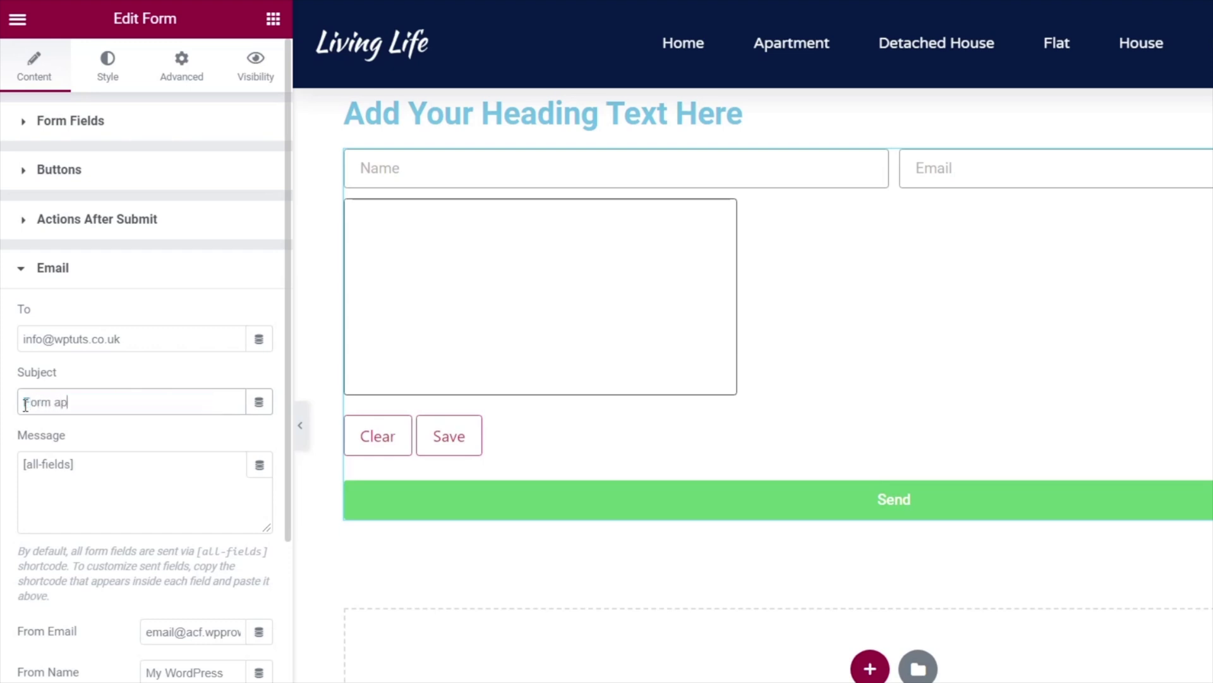
pyautogui.write('proval by')
# Copy the Name field's shortcode and paste it after "Form approval by" in the subject.
pyautogui.click(65, 125)
pyautogui.click(89, 241)
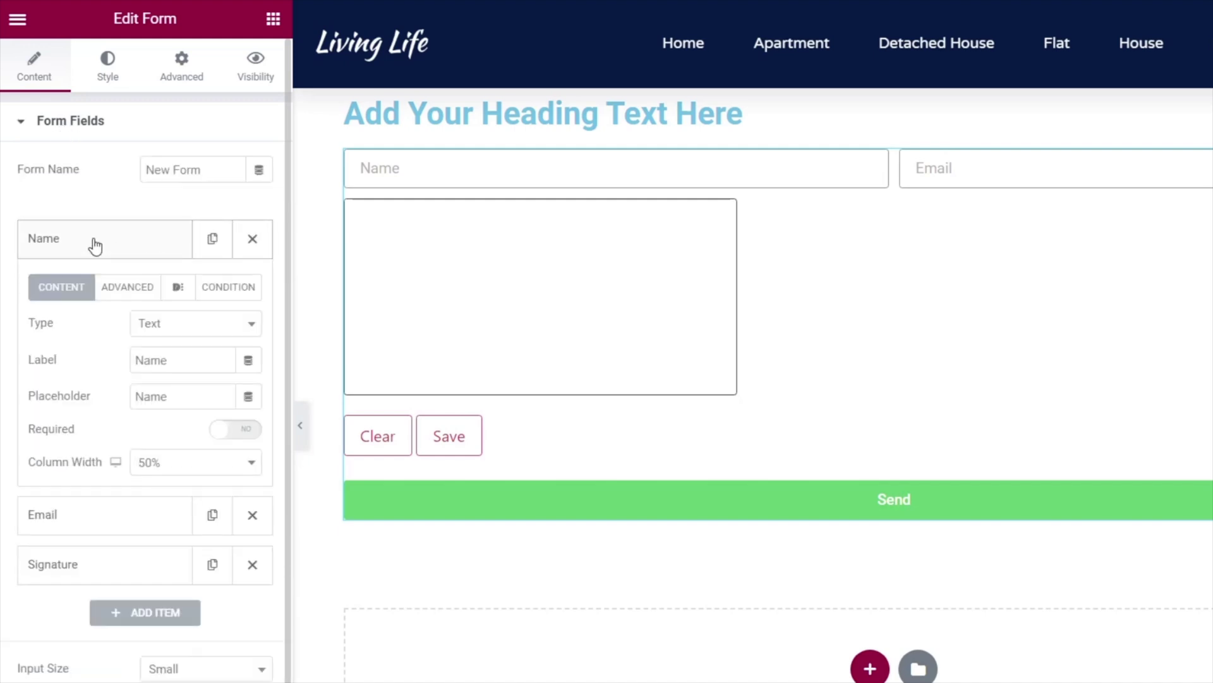
pyautogui.moveTo(235, 452); pyautogui.dragTo(140, 452)
pyautogui.rightClick(170, 454)
pyautogui.click(218, 468)
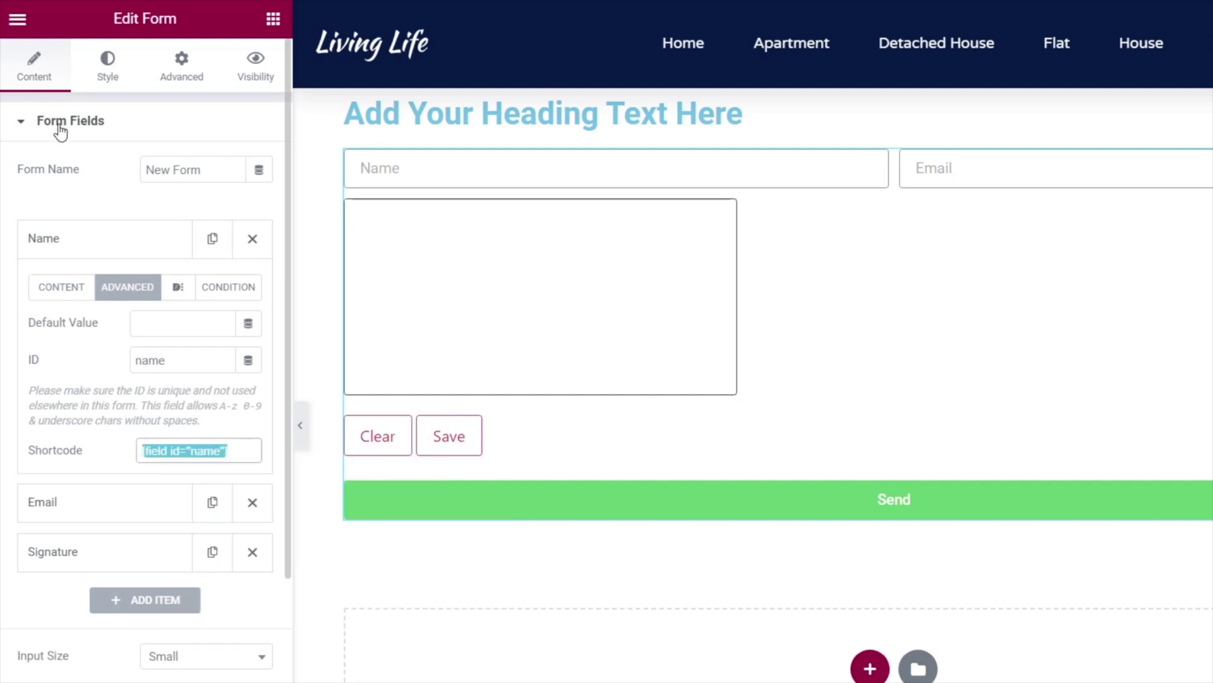
pyautogui.scroll(-5, 136, 487)
pyautogui.click(62, 529)
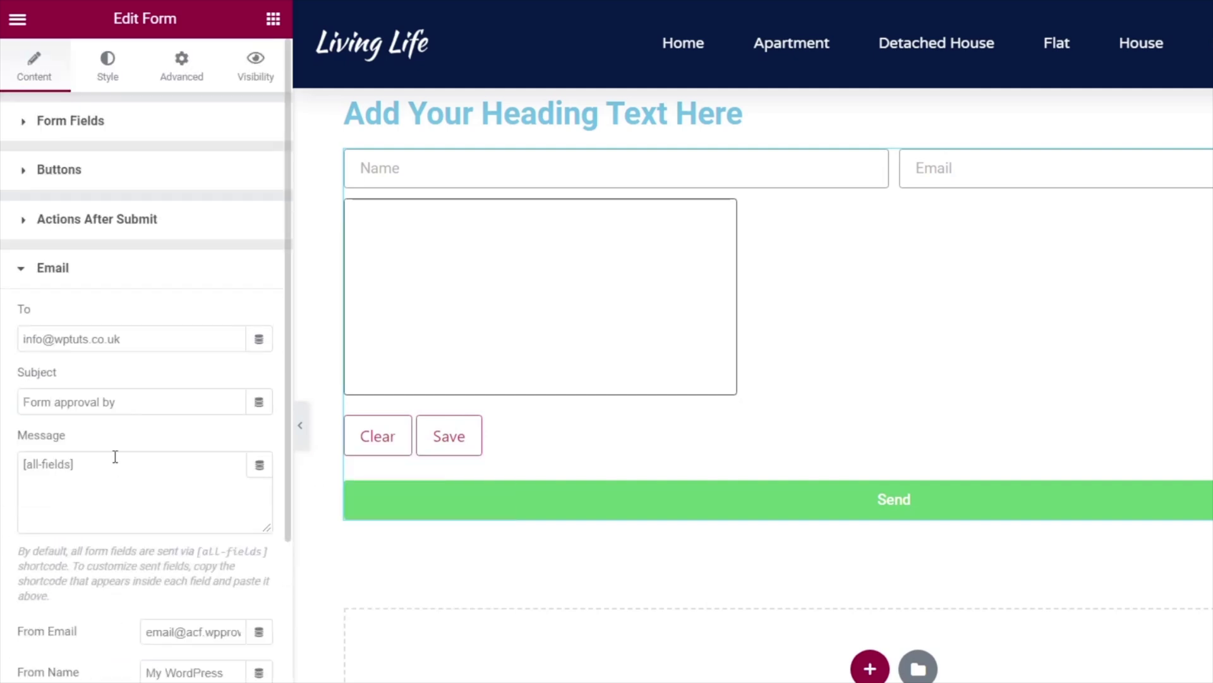
pyautogui.click(144, 405)
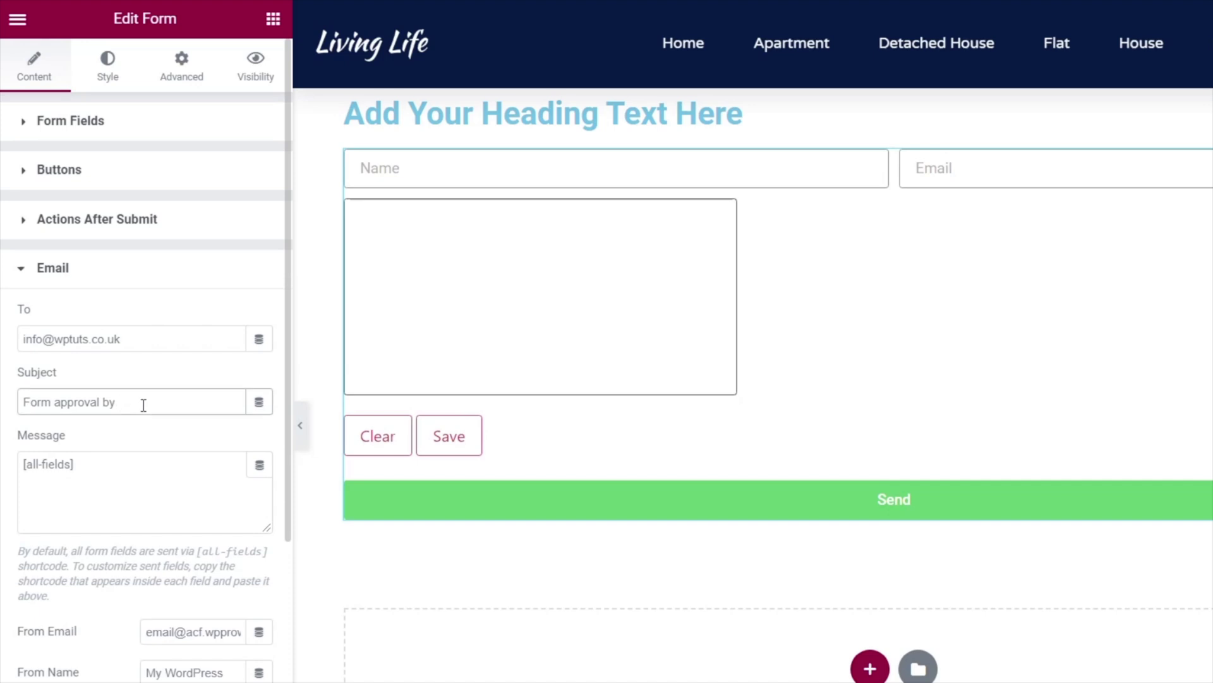
pyautogui.rightClick(143, 405)
pyautogui.click(184, 552)
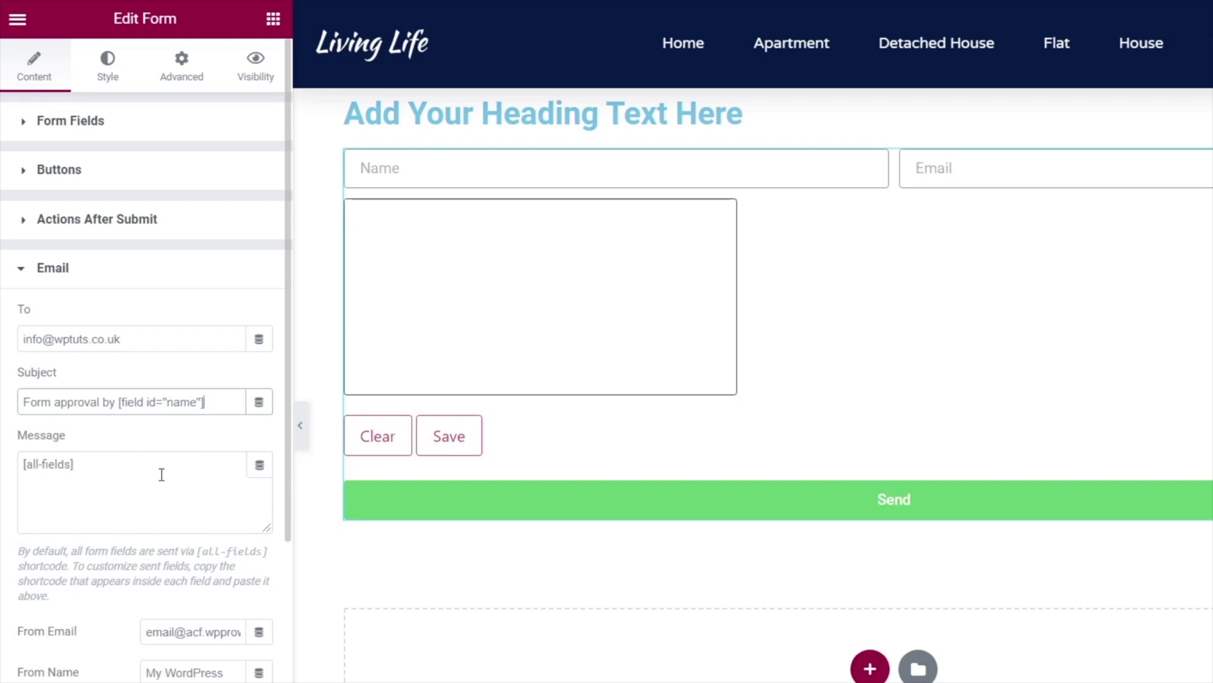
# Select the Email field's shortcode in its settings, then collapse the field.
pyautogui.click(73, 121)
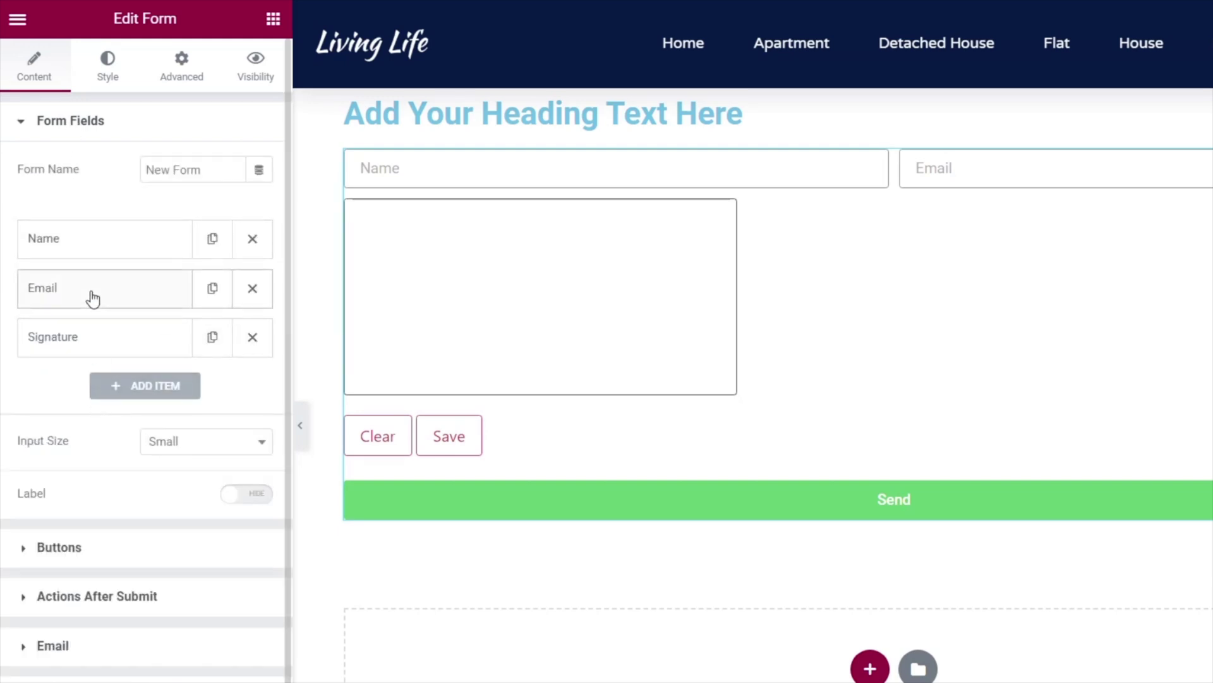
pyautogui.click(93, 298)
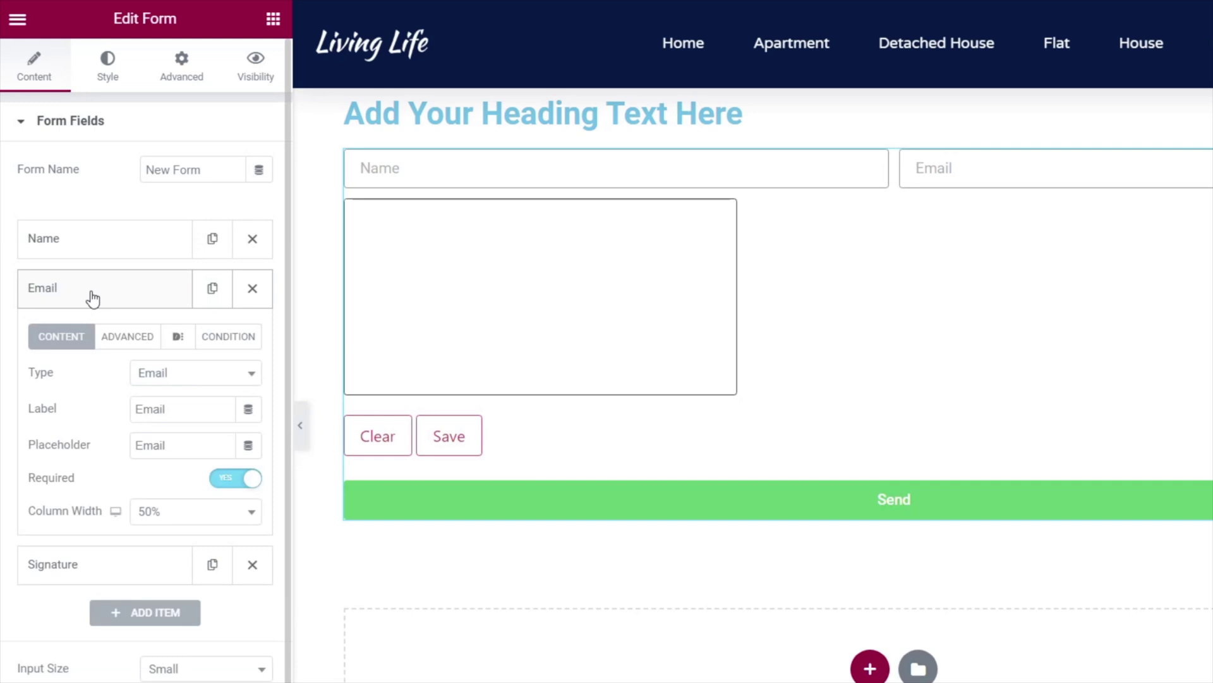
pyautogui.click(122, 341)
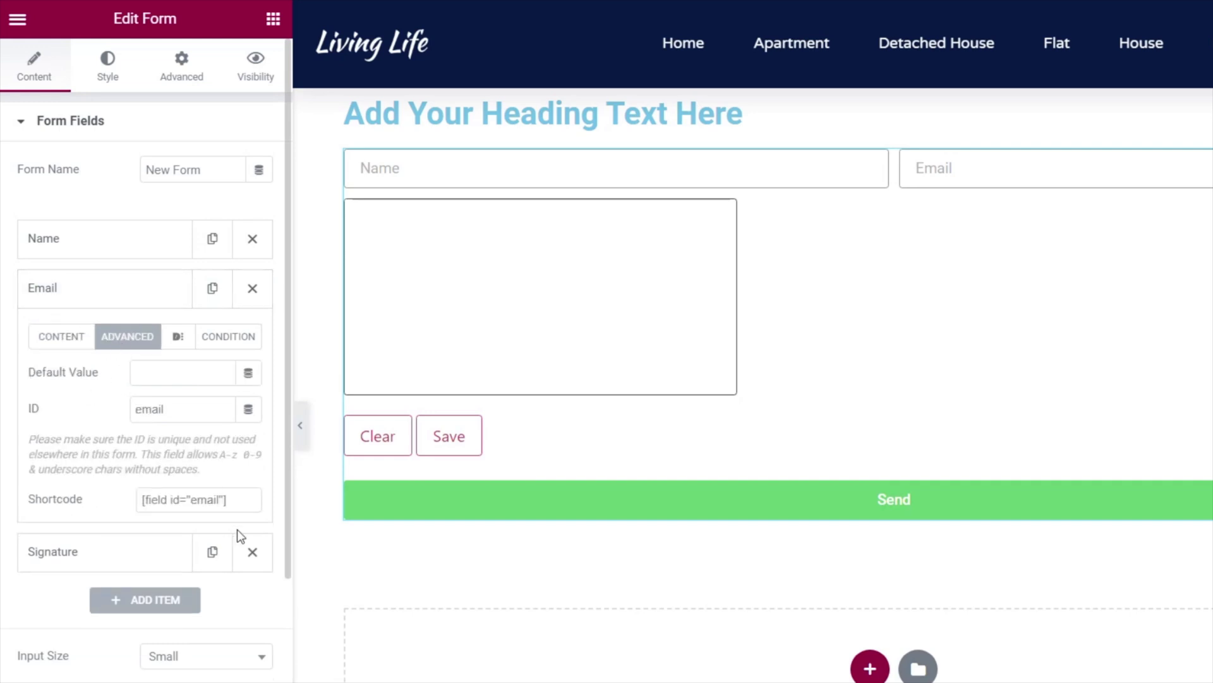
pyautogui.moveTo(244, 502); pyautogui.dragTo(144, 497)
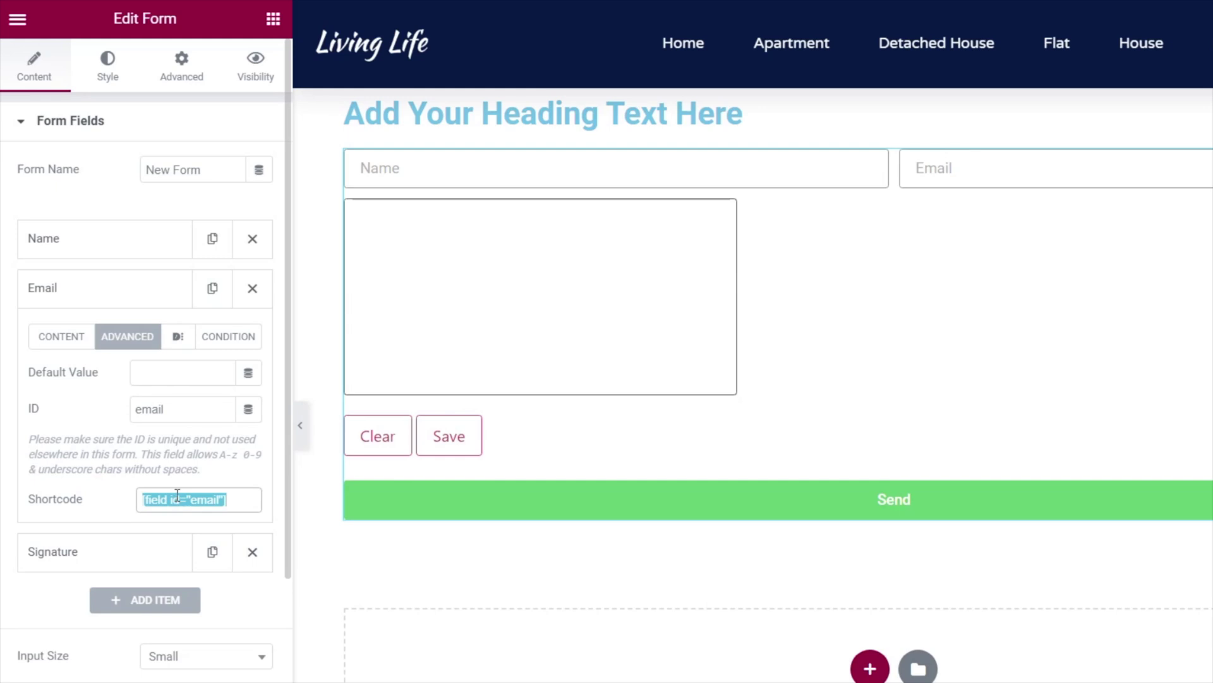
pyautogui.click(102, 287)
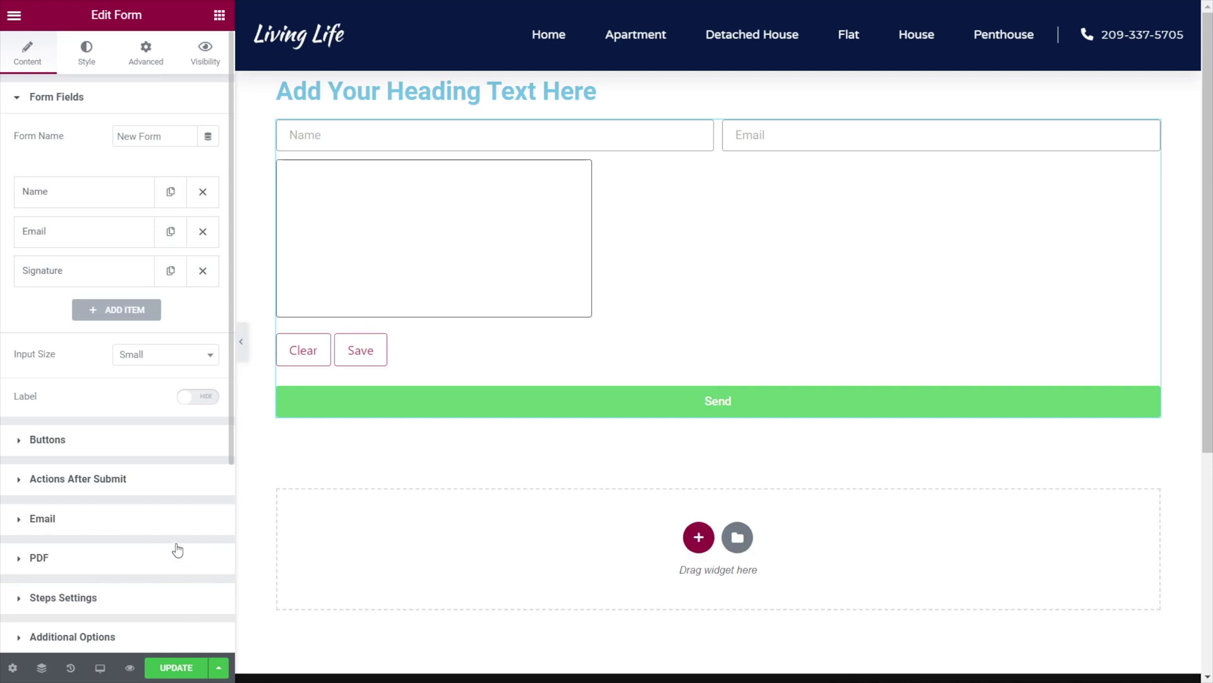
# Paste the copied style onto the form widget.
pyautogui.click(14, 14)
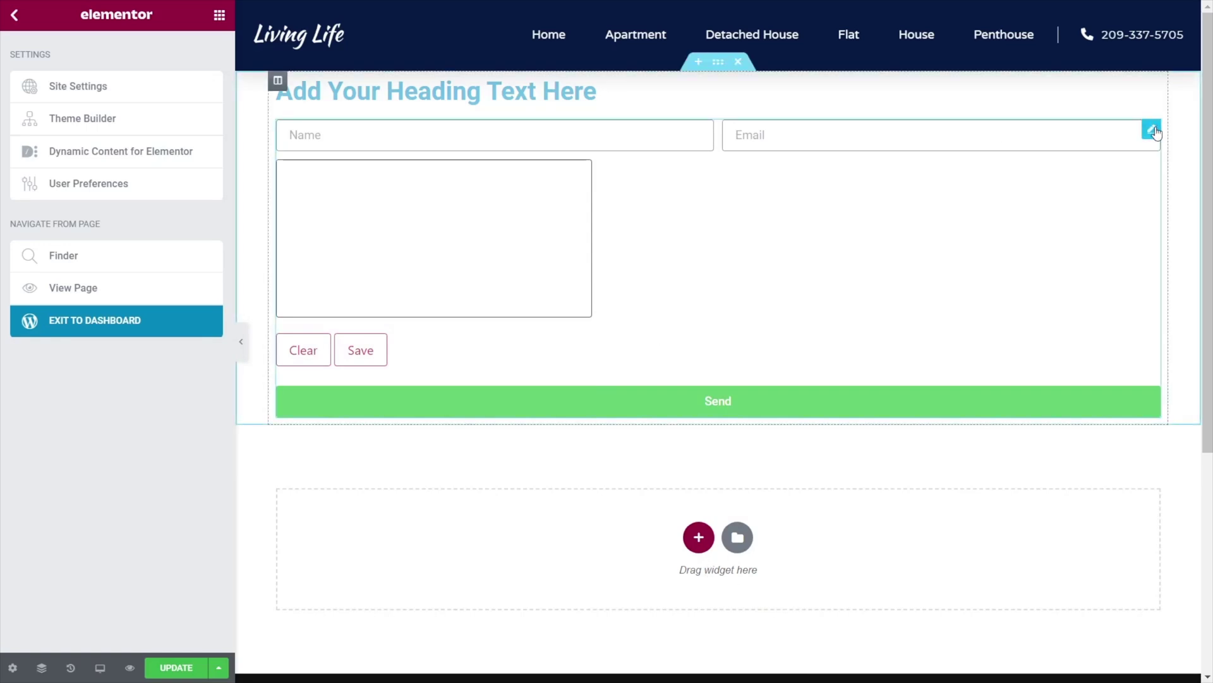
pyautogui.rightClick(1155, 131)
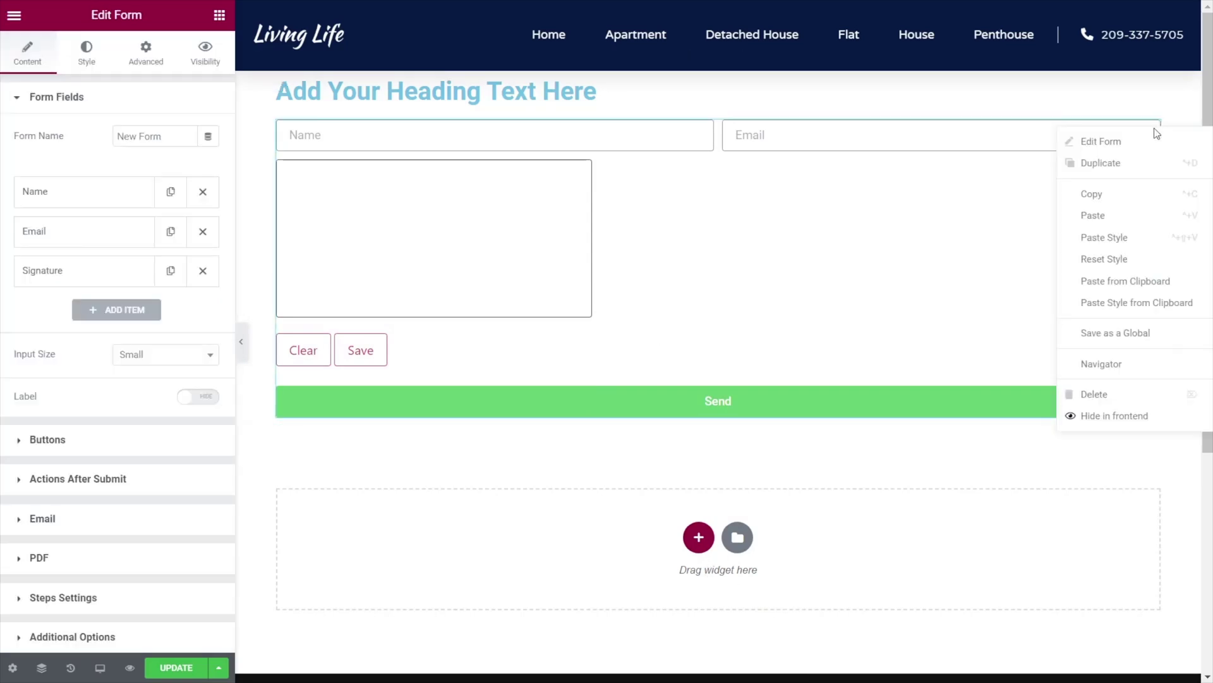
pyautogui.click(1121, 237)
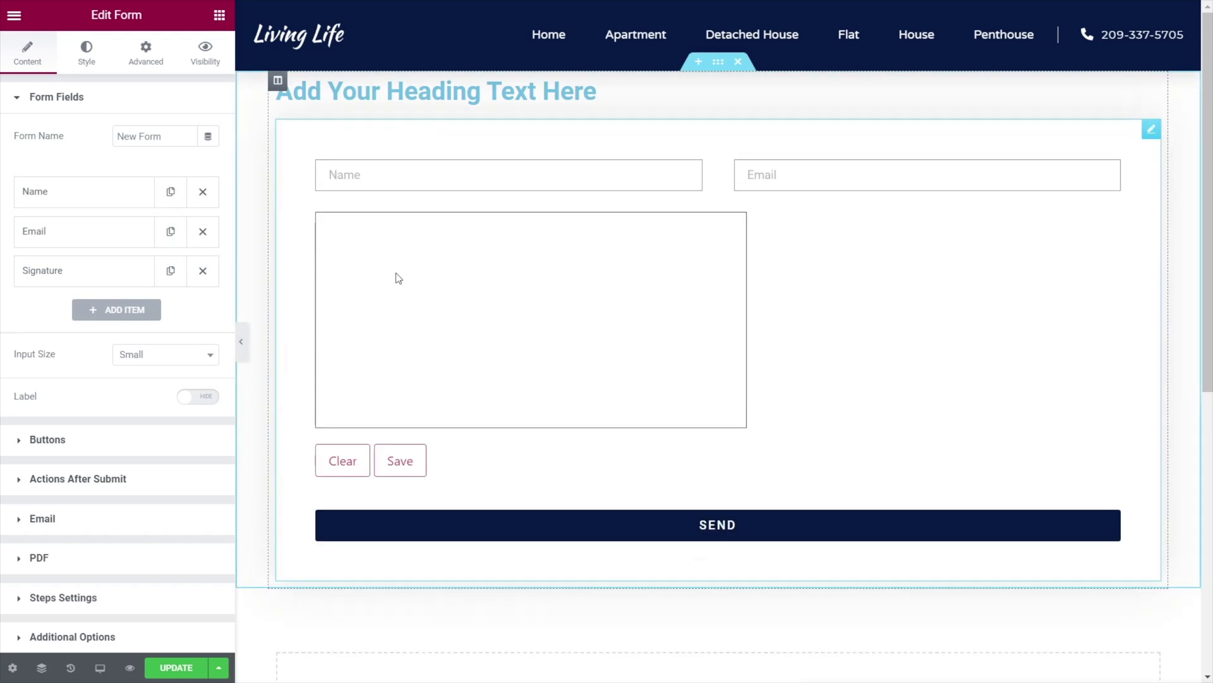
# Set the surrounding section's top and bottom margin to 50 px.
pyautogui.click(465, 98)
pyautogui.click(718, 62)
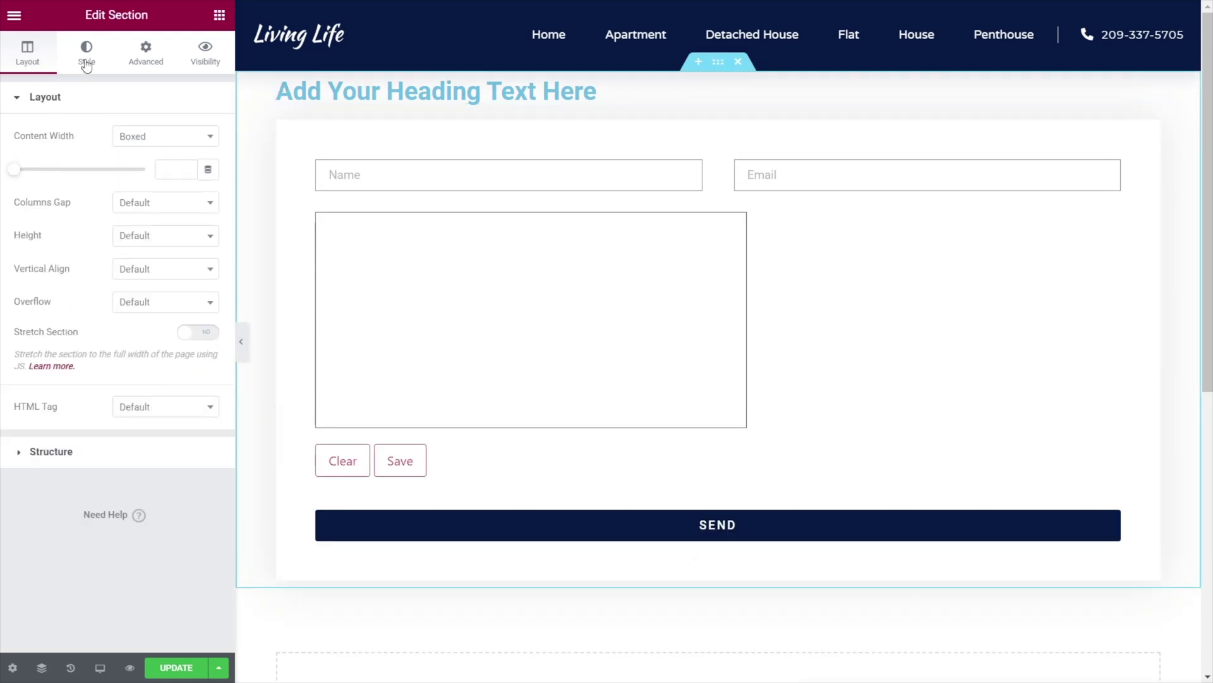
pyautogui.click(146, 54)
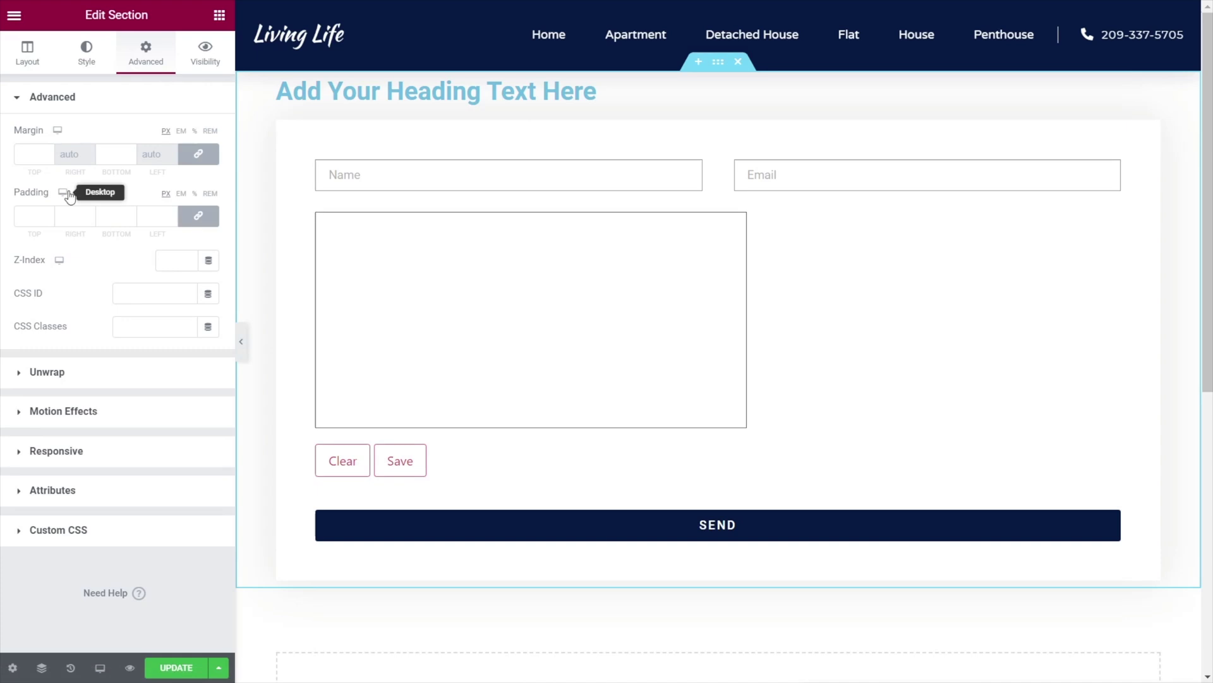
pyautogui.click(38, 155)
pyautogui.write('50')
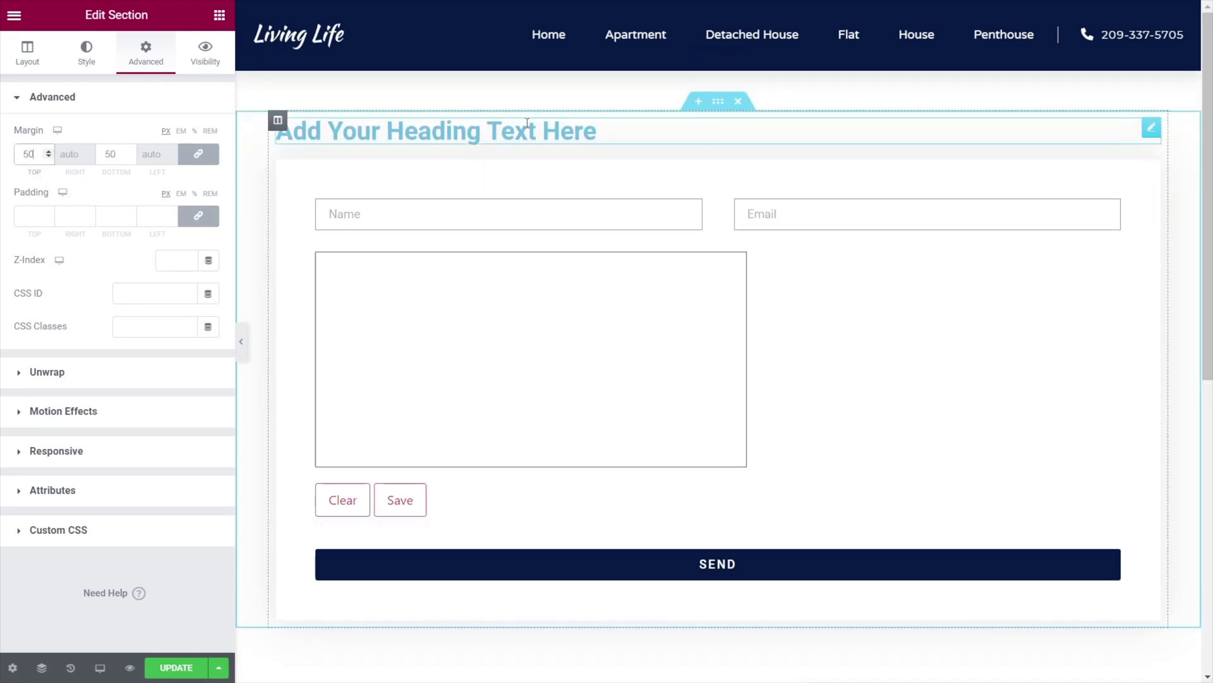
pyautogui.click(288, 130)
# Style the heading with the Secondary global colour, font weight 300 and uppercase transform.
pyautogui.click(86, 55)
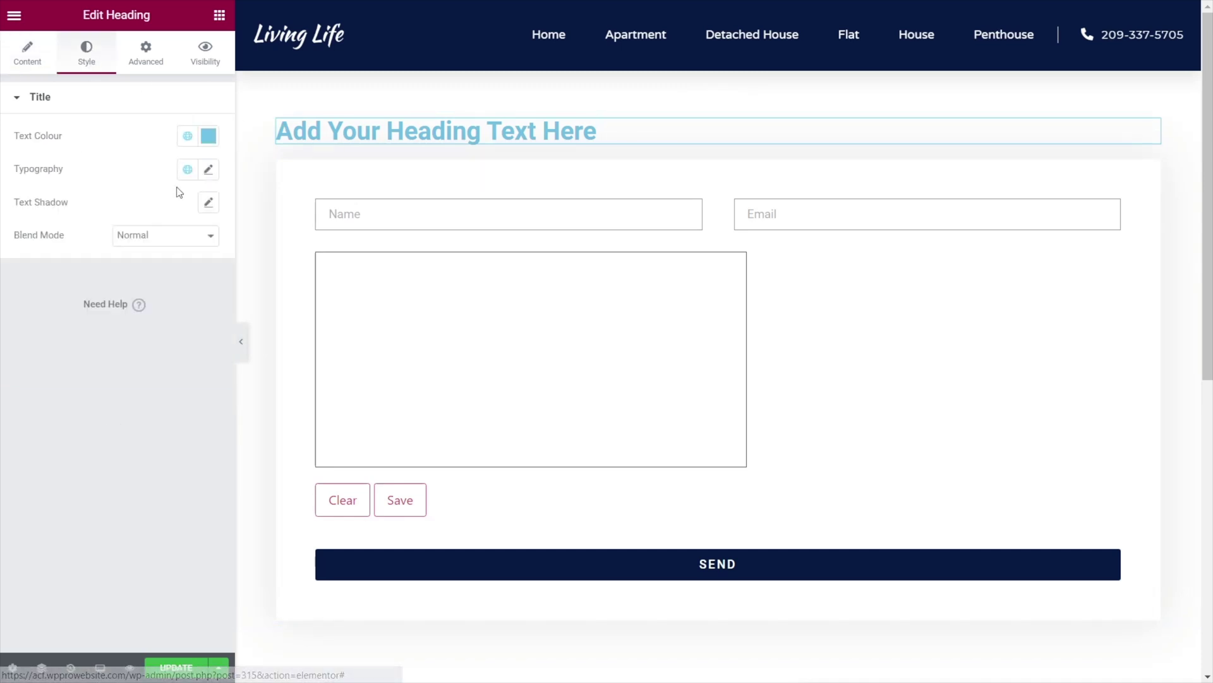
pyautogui.click(187, 137)
pyautogui.click(66, 236)
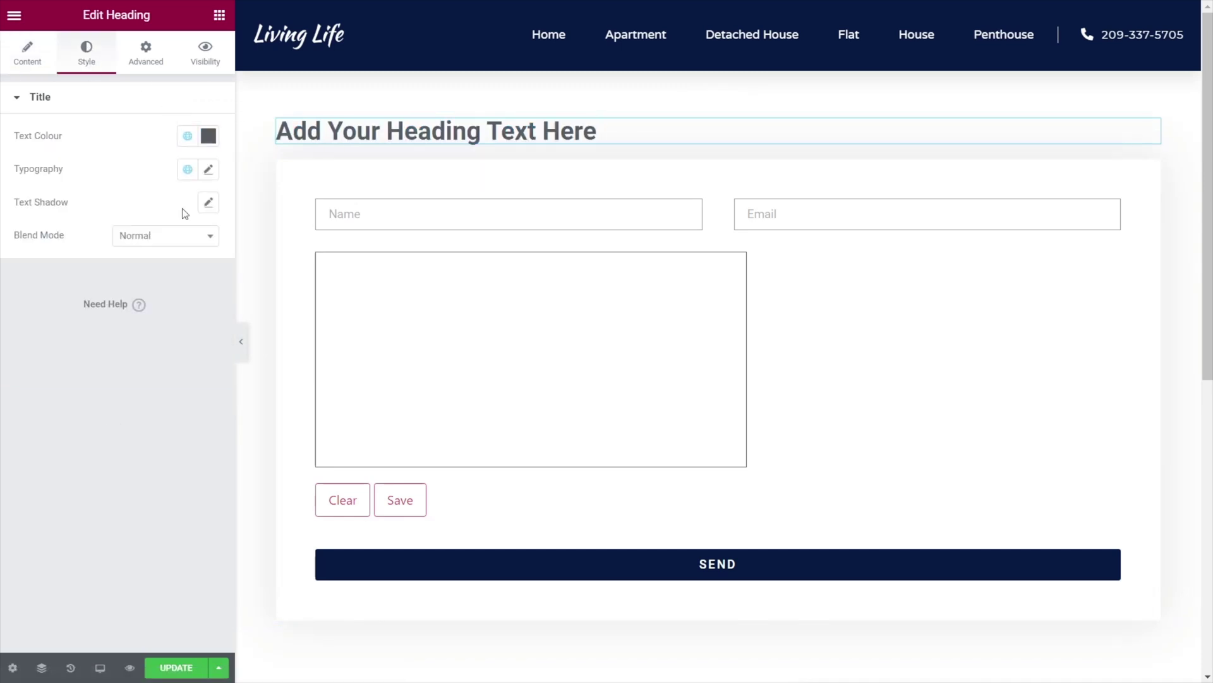
pyautogui.click(208, 171)
pyautogui.click(181, 328)
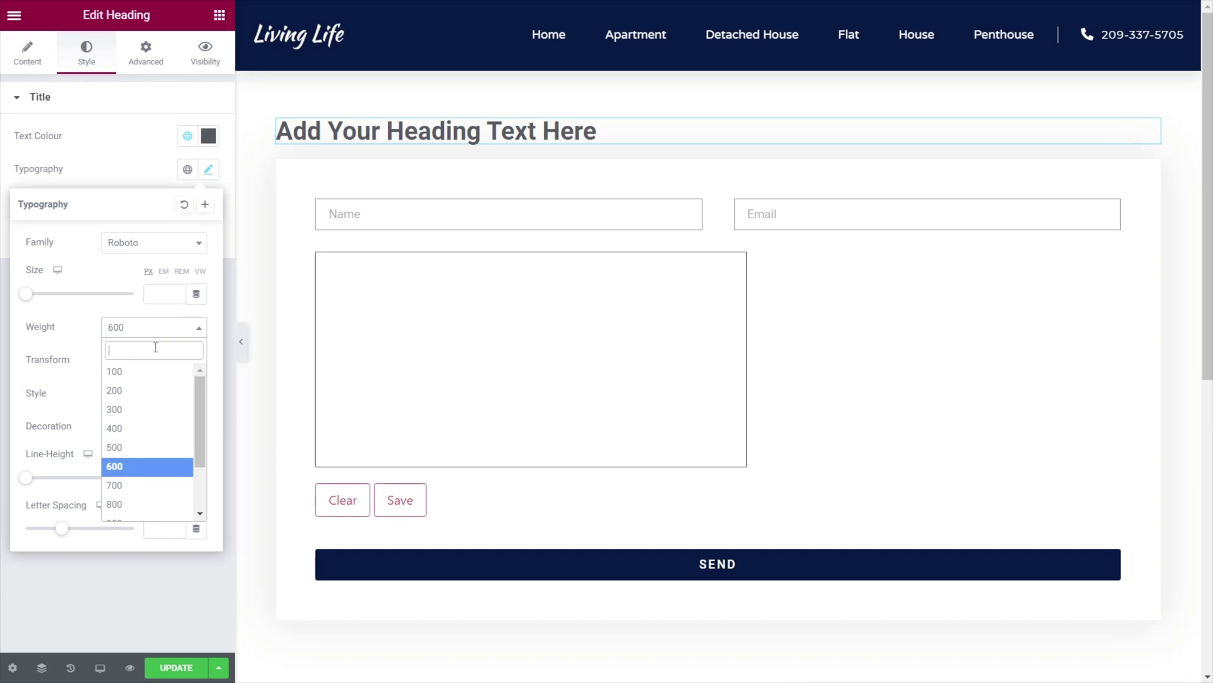
pyautogui.click(144, 409)
pyautogui.click(149, 361)
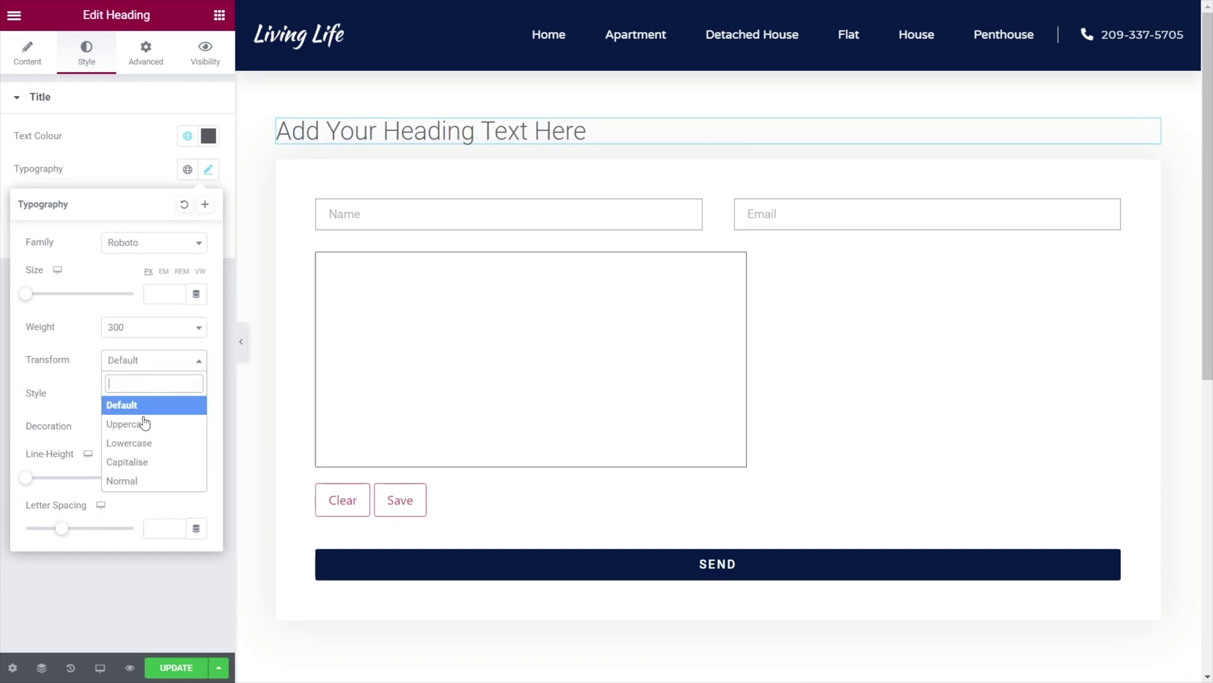
pyautogui.click(144, 419)
# Change the heading text to APPROVE PROJECT and save the page.
pyautogui.click(509, 133)
pyautogui.doubleClick(455, 131)
pyautogui.moveTo(646, 131); pyautogui.dragTo(277, 131)
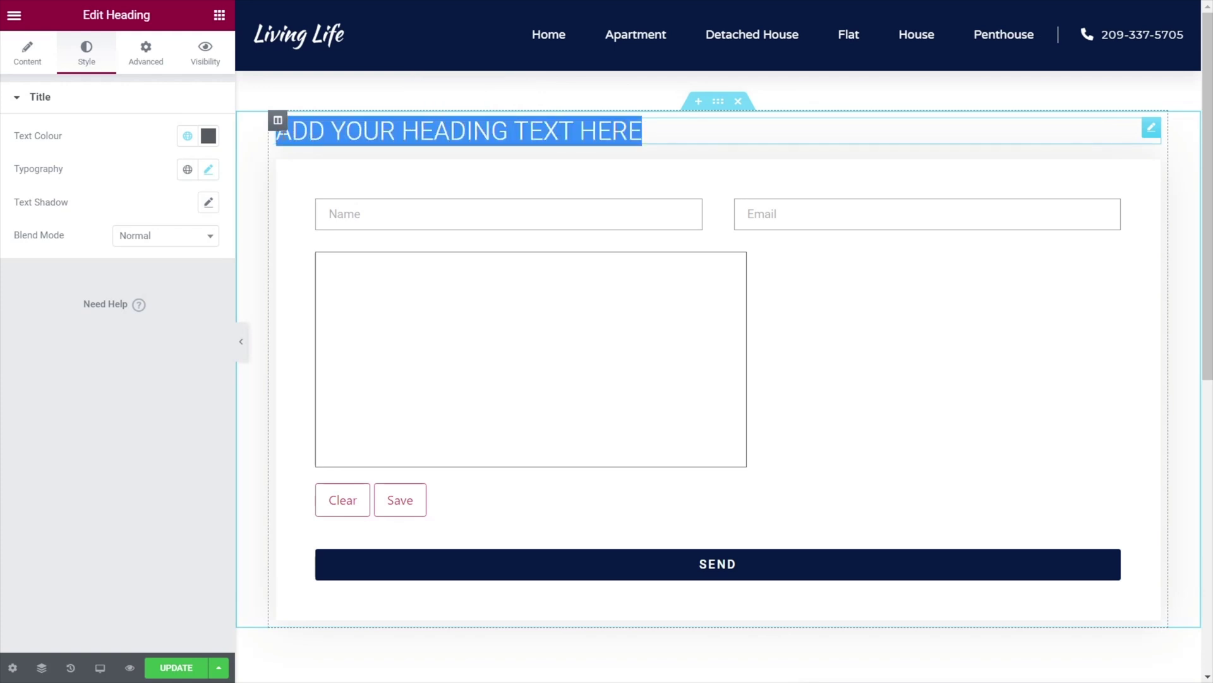
pyautogui.write('APPROVE ')
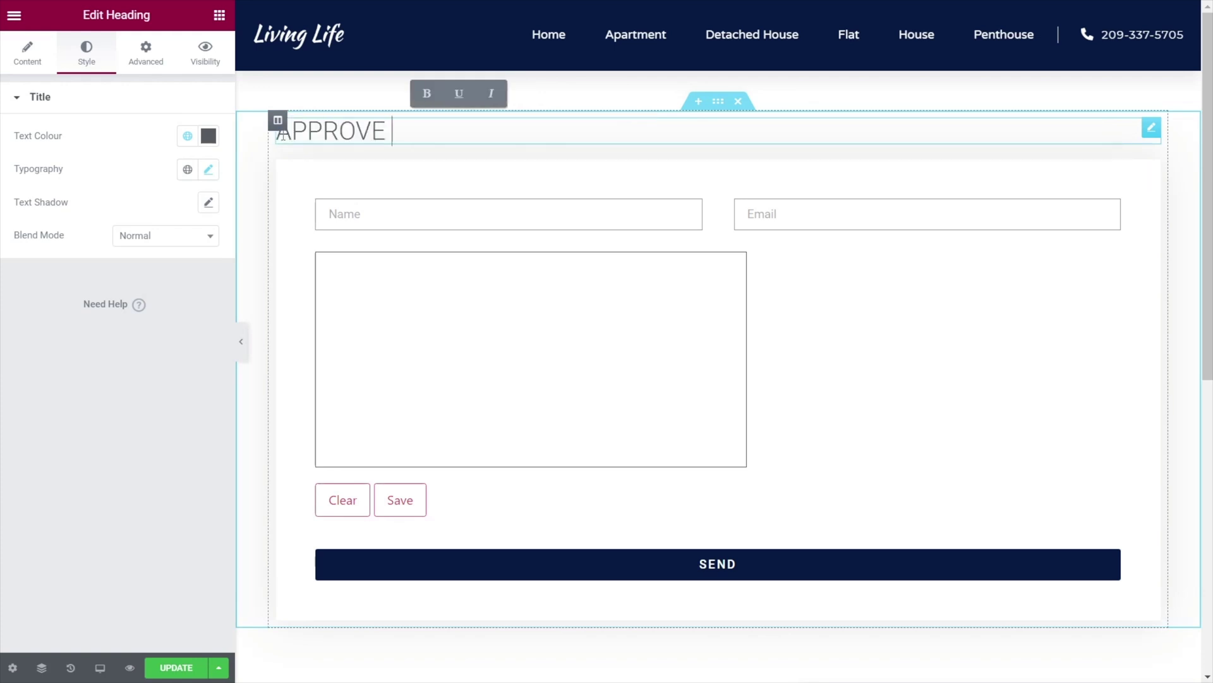
pyautogui.write('PROJECT')
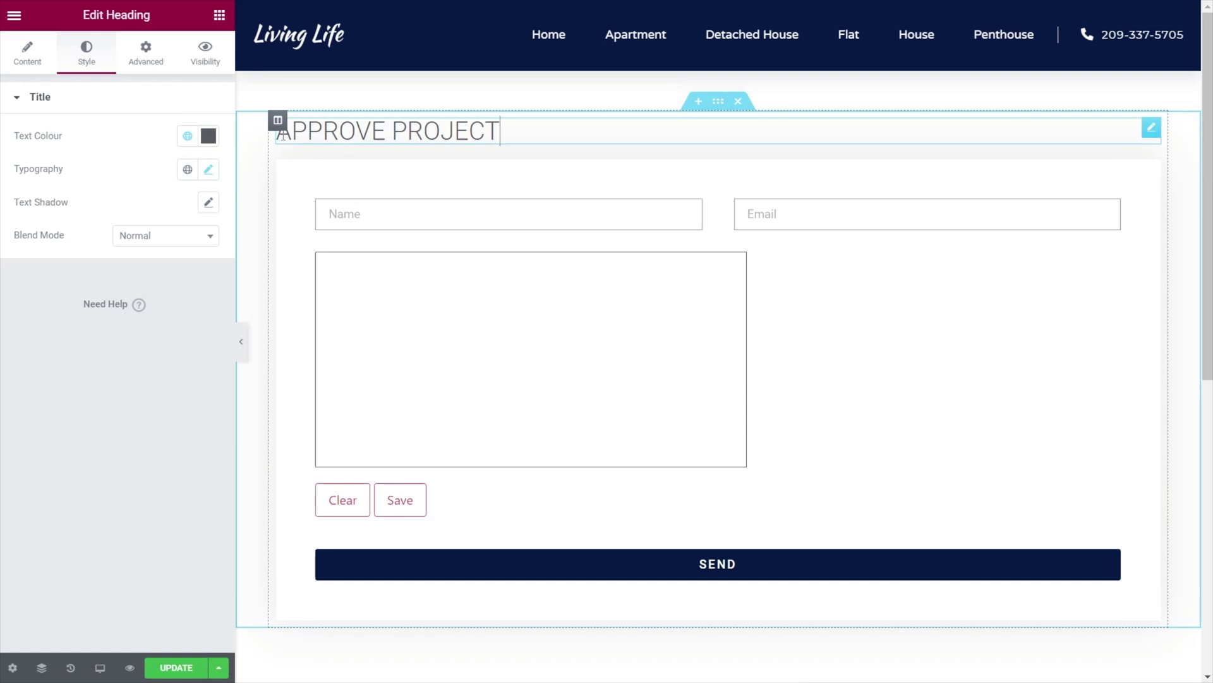
pyautogui.click(169, 669)
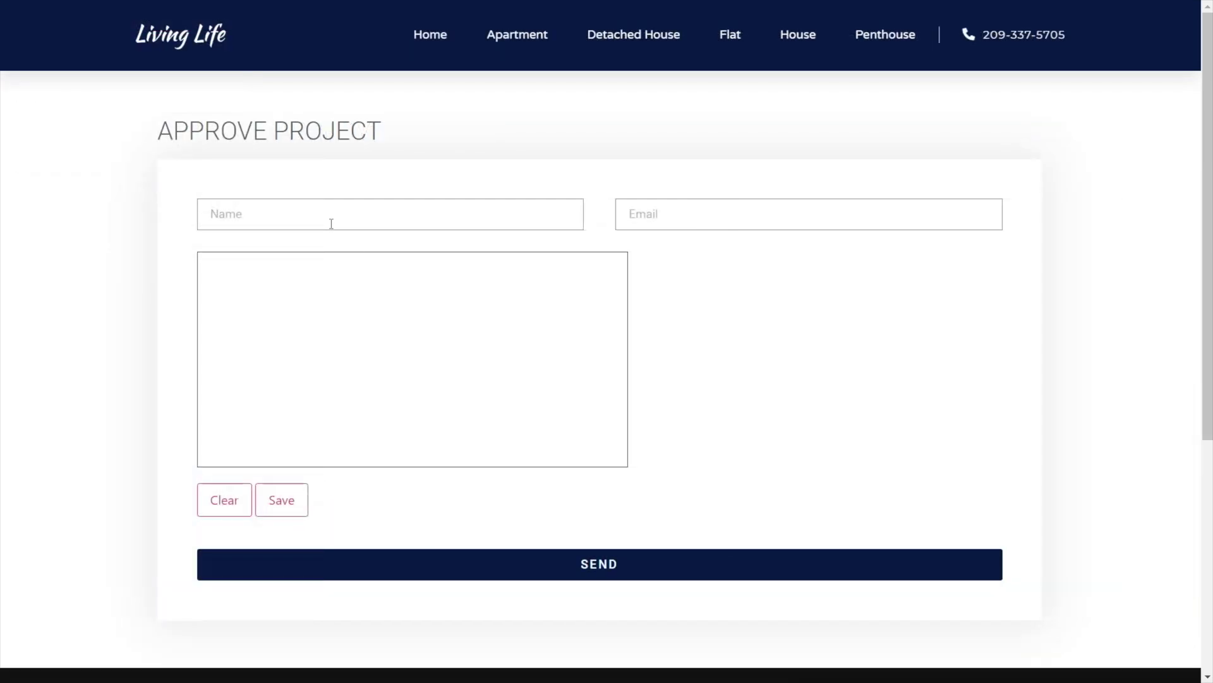
# Enter a test name in the live form's Name field and begin typing an email address.
pyautogui.click(325, 214)
pyautogui.write('Paul C')
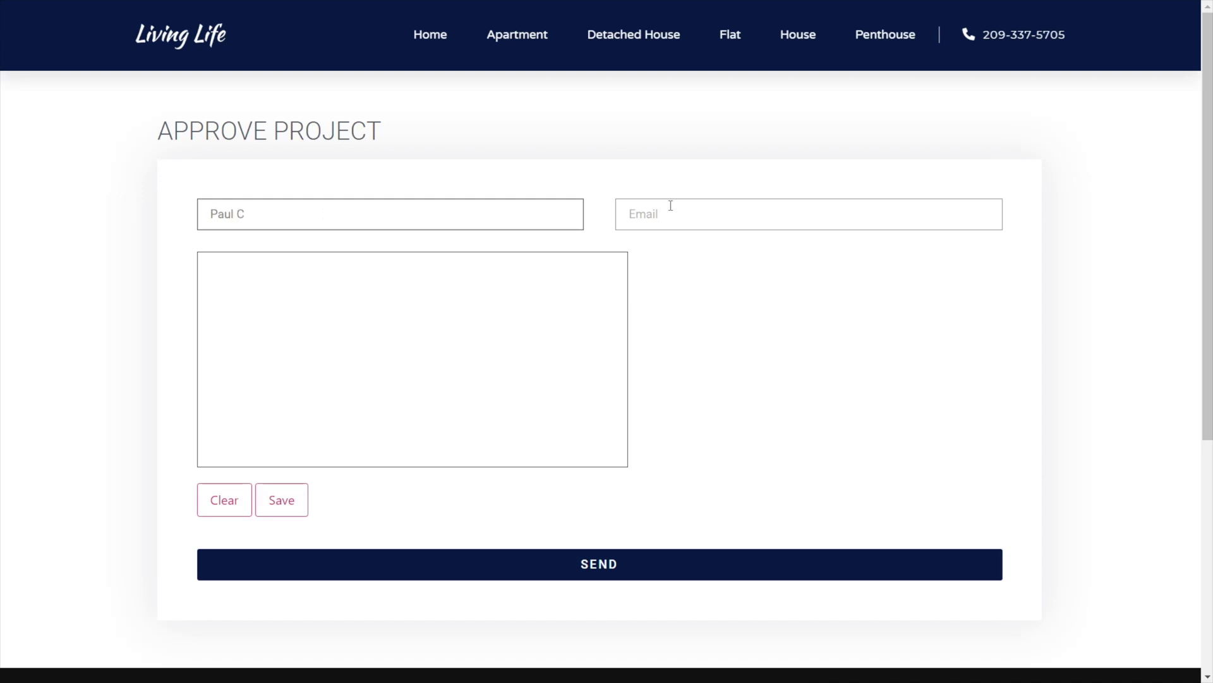
pyautogui.click(670, 206)
pyautogui.write('ing')
pyautogui.press('BackSpace')
pyautogui.write('f')
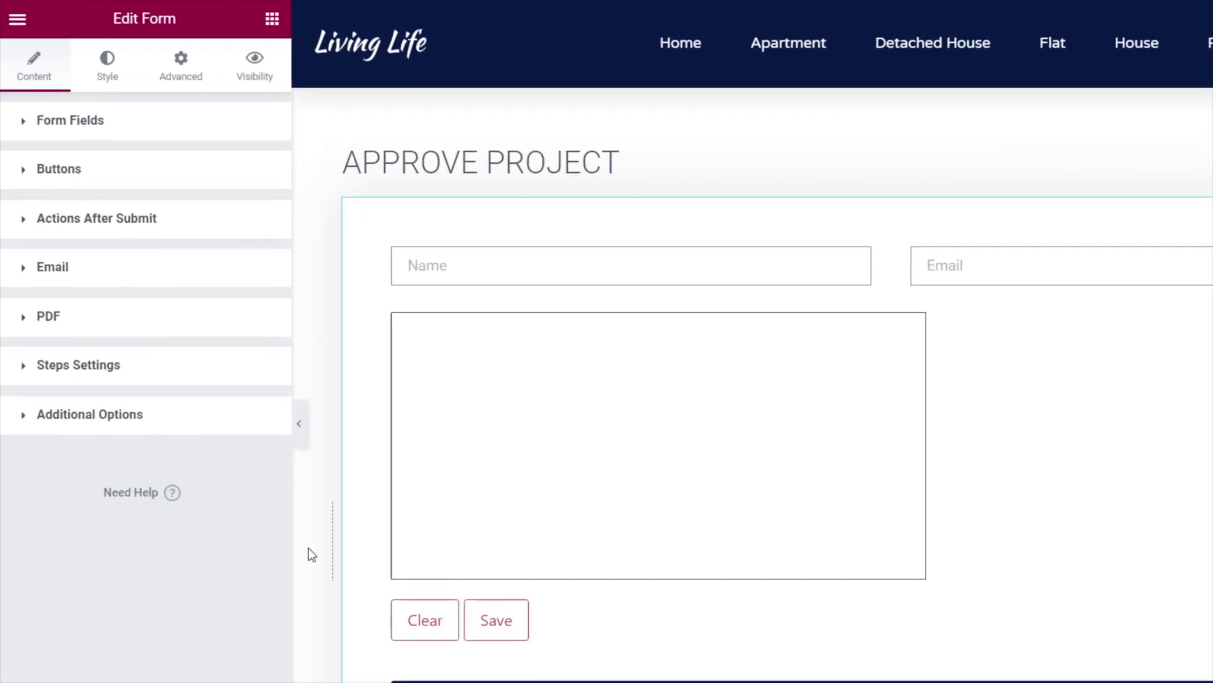
# Remove the Email submit action, add Dynamic Email in its place, and expand its settings.
pyautogui.click(134, 227)
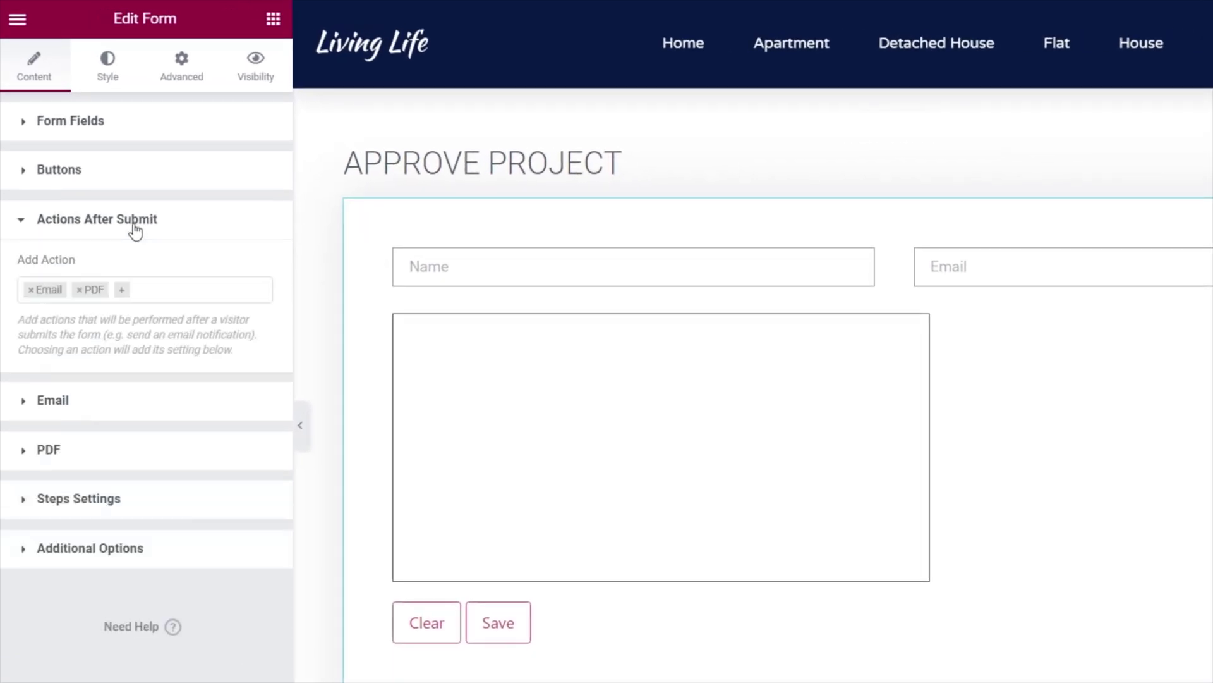
pyautogui.click(31, 292)
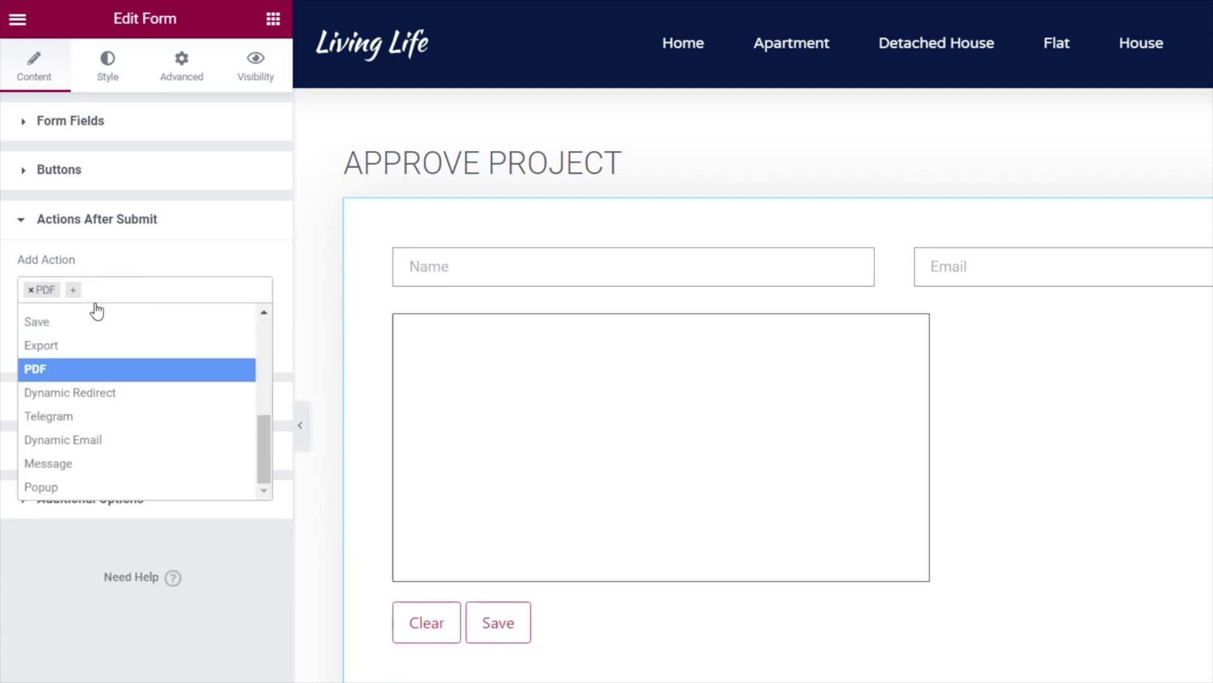
pyautogui.click(75, 292)
pyautogui.click(88, 291)
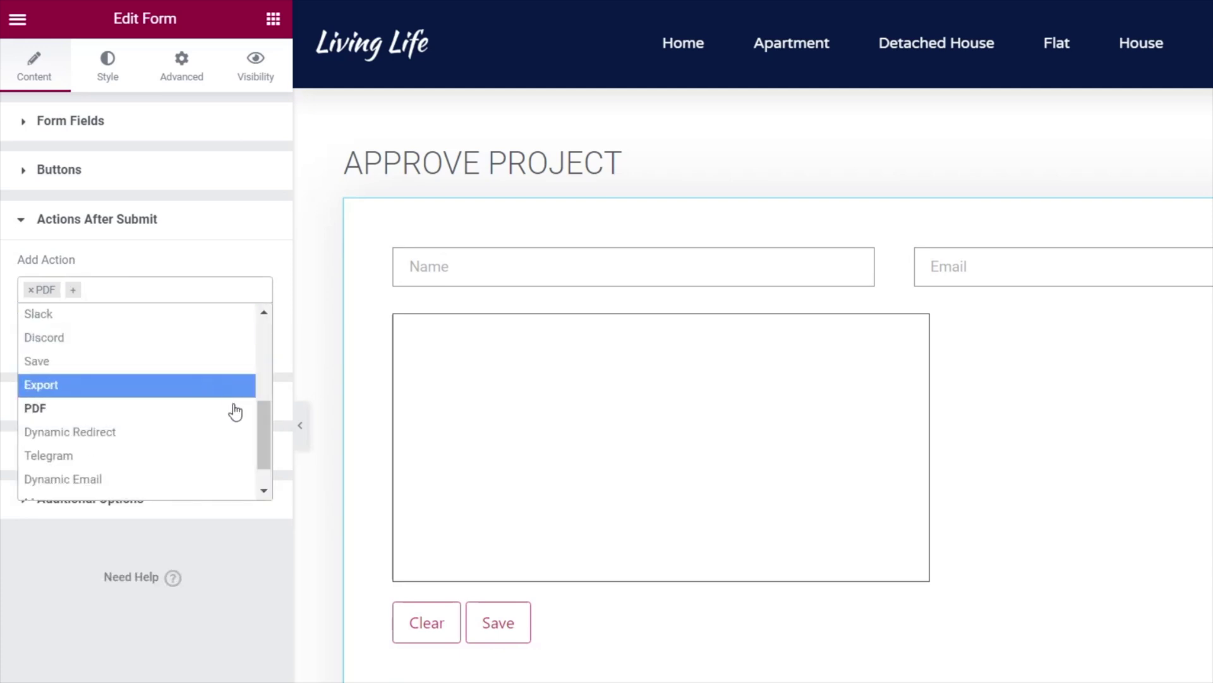
pyautogui.moveTo(259, 412); pyautogui.dragTo(260, 423)
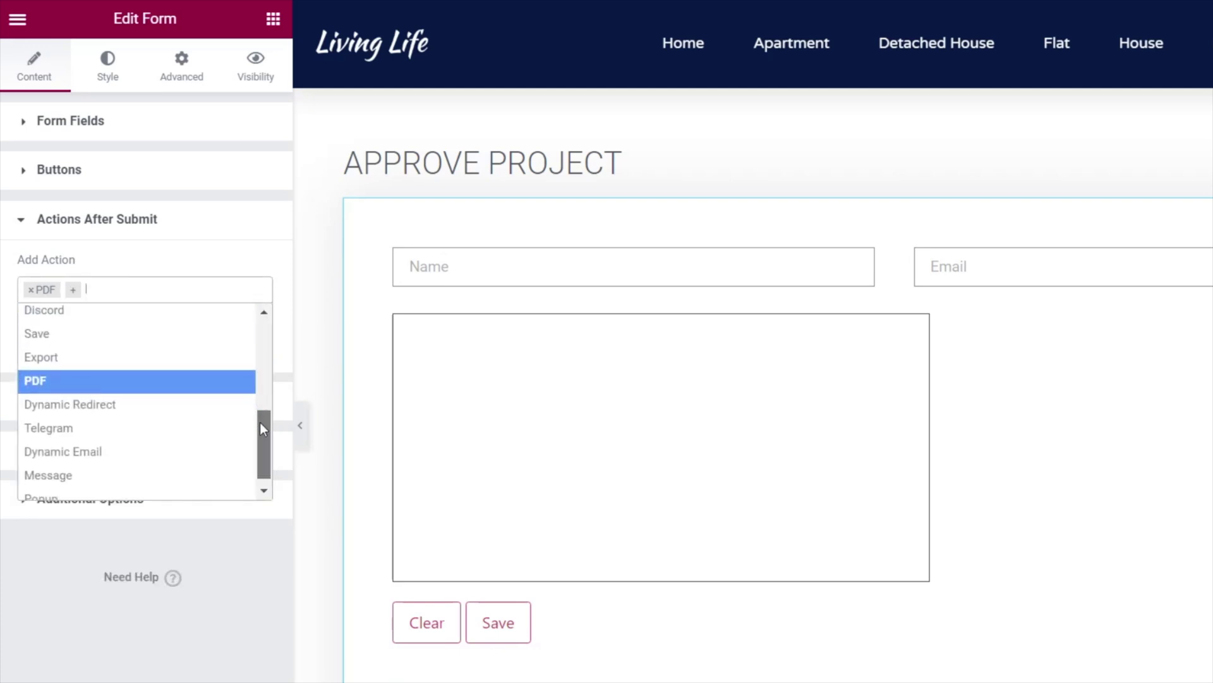
pyautogui.click(98, 446)
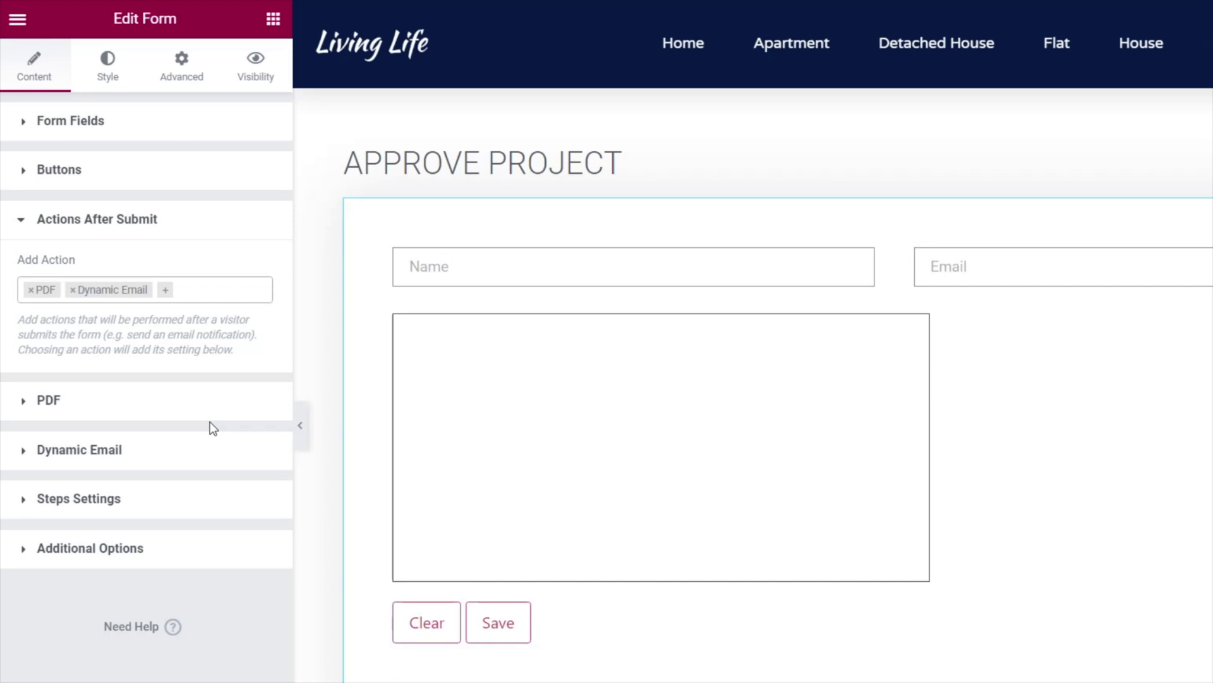
pyautogui.click(93, 451)
pyautogui.click(93, 319)
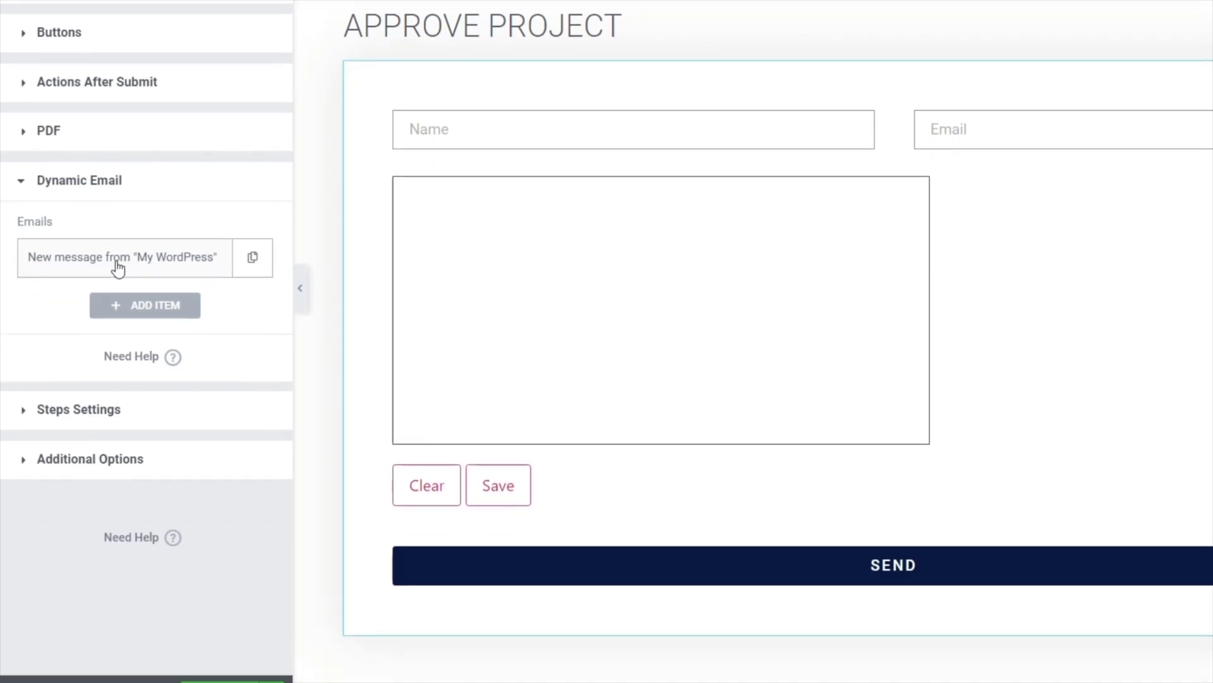
# Keep the email item's send condition at No field and retype its subject as 'Approval from'.
pyautogui.click(120, 395)
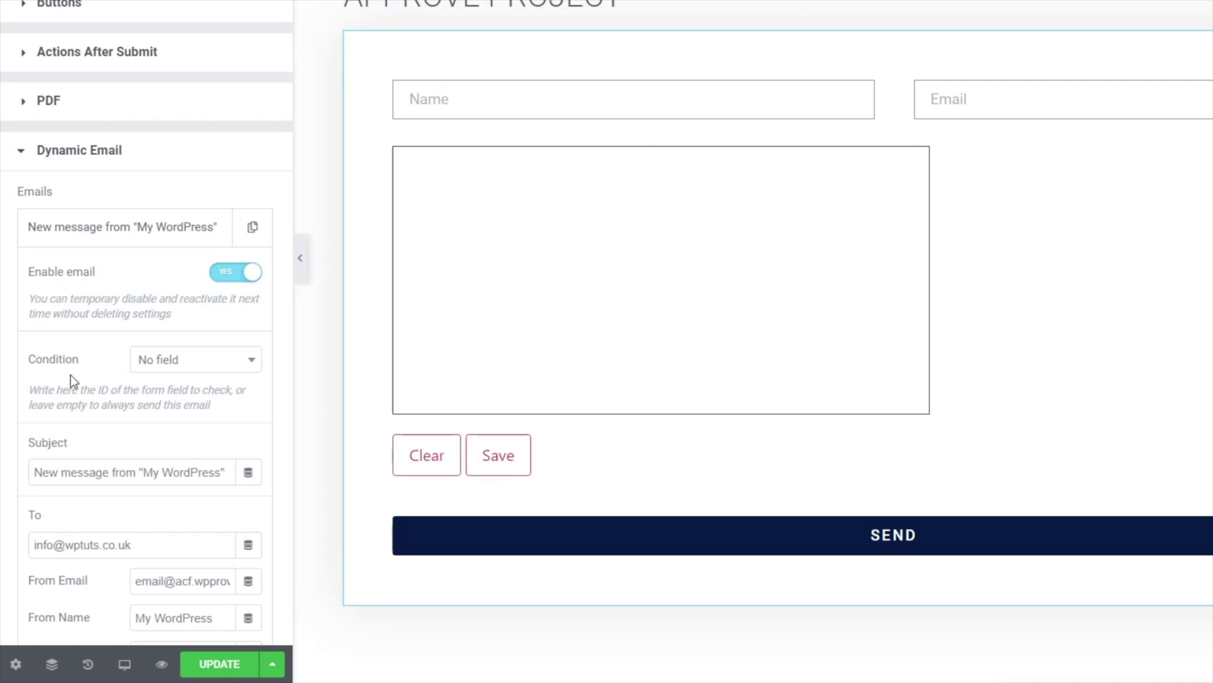
pyautogui.scroll(-2, 66, 326)
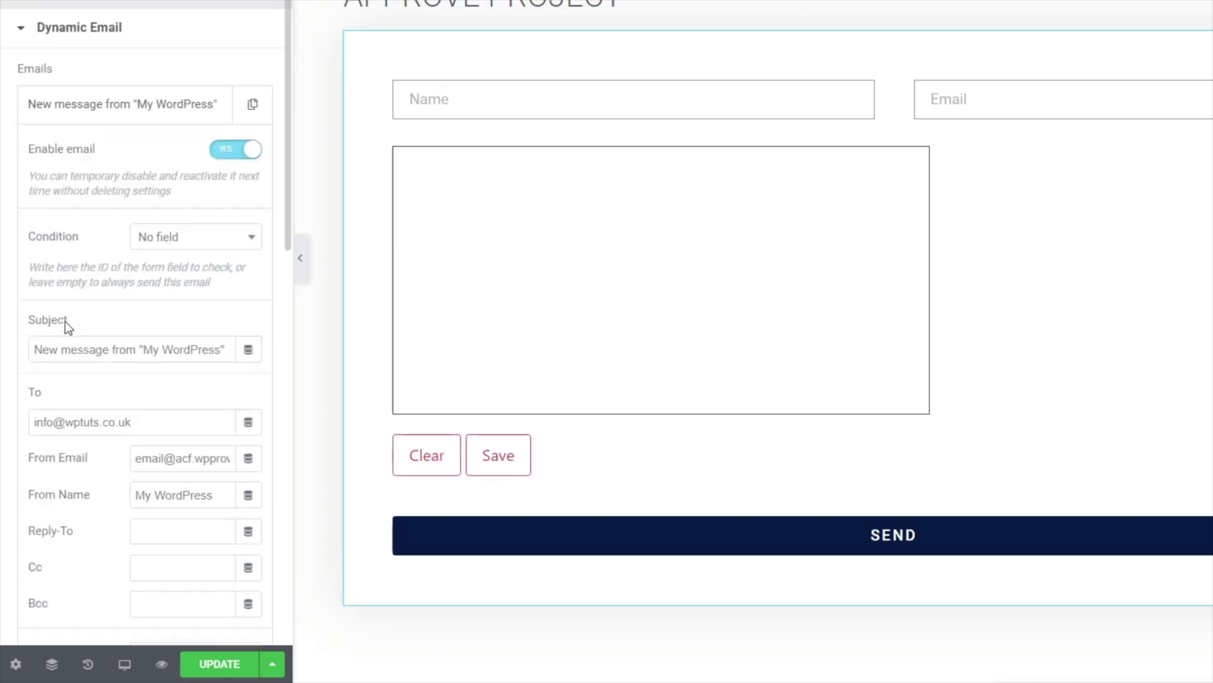
pyautogui.click(170, 247)
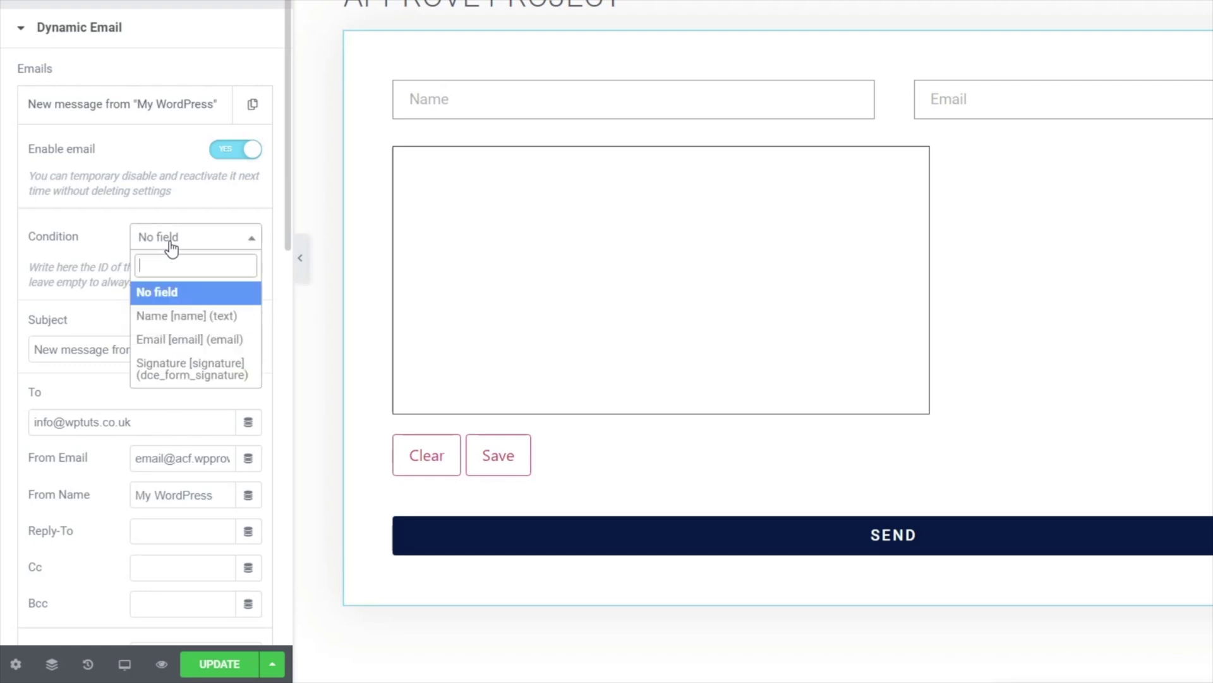
pyautogui.click(91, 244)
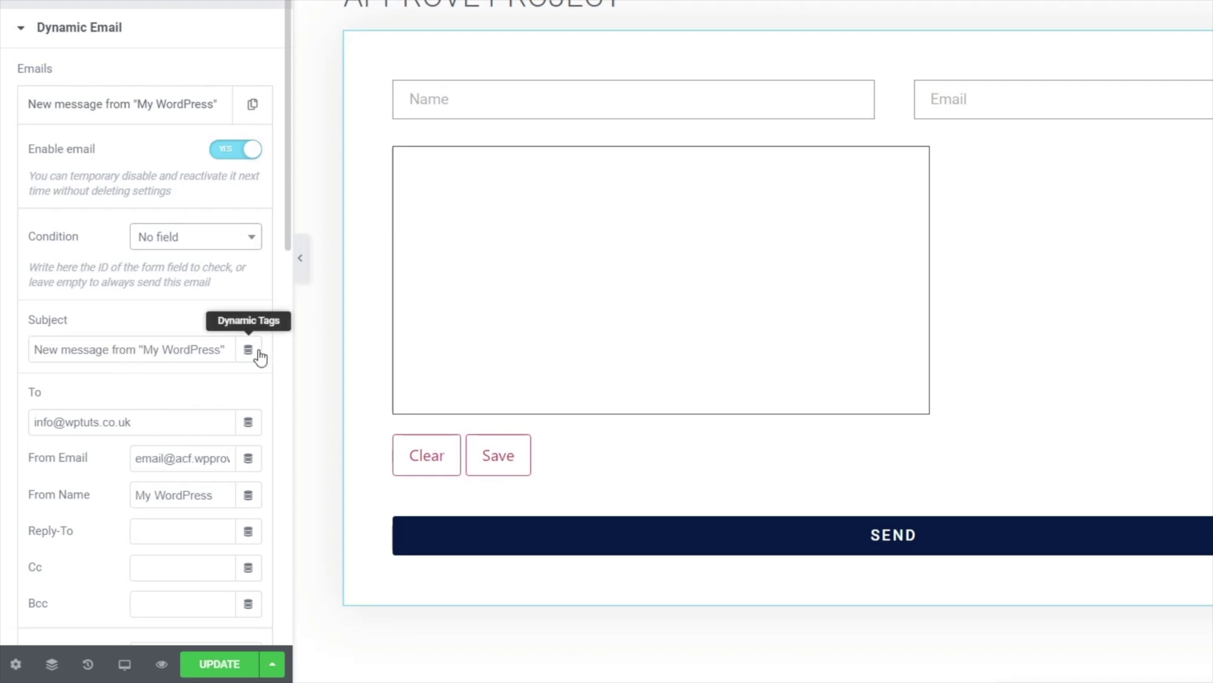
pyautogui.tripleClick(108, 344)
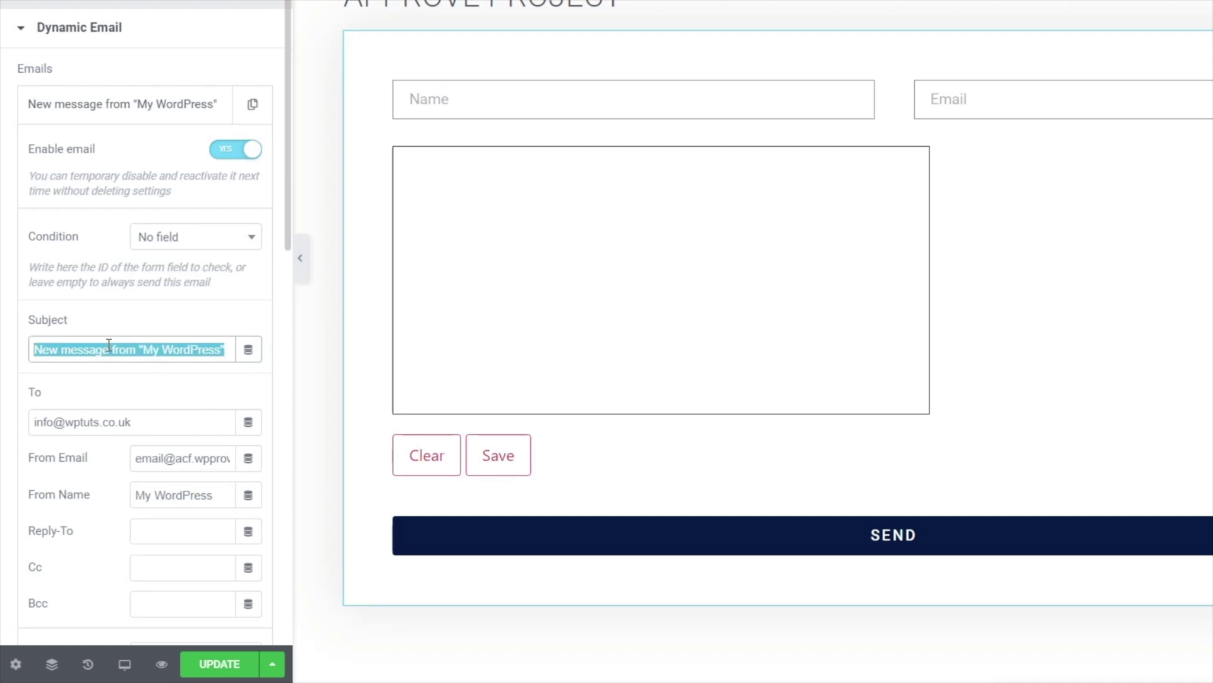
pyautogui.write('Approval fro')
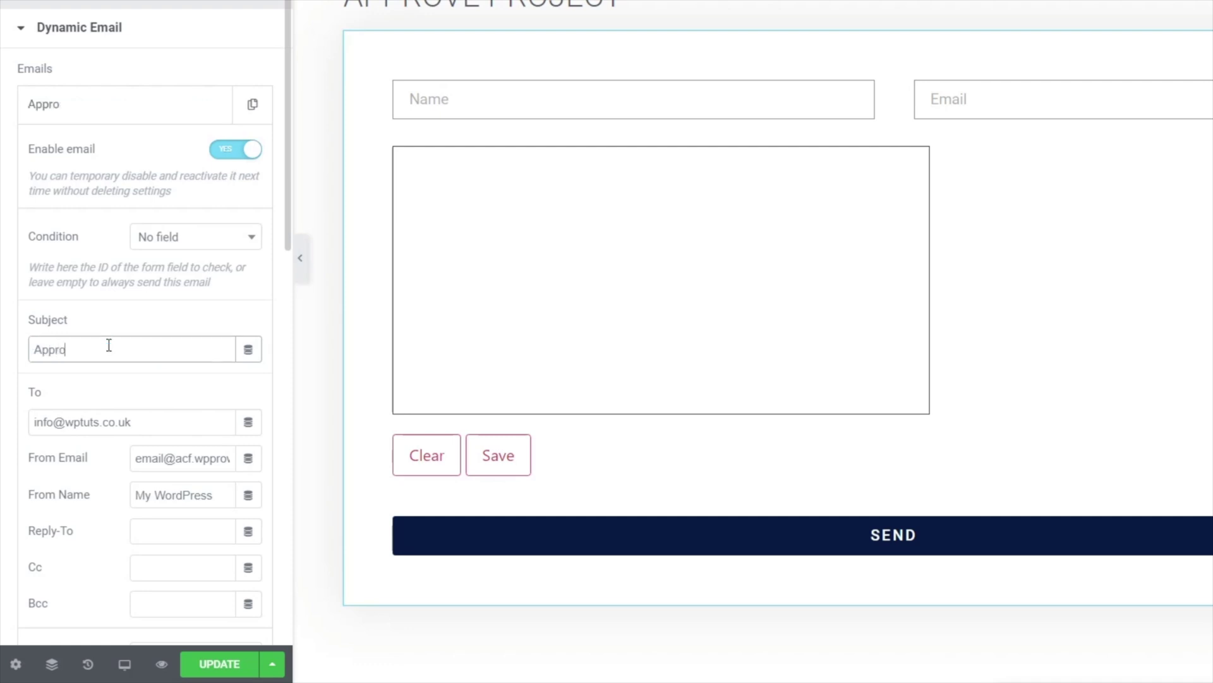
pyautogui.write('m')
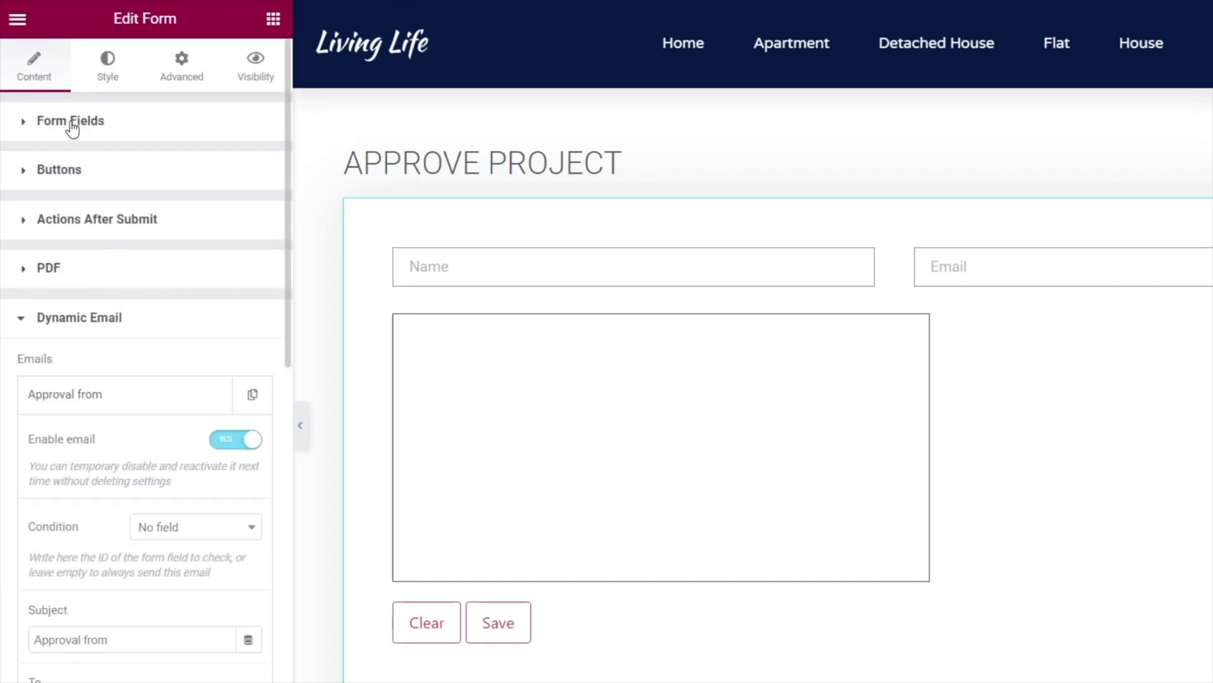
# Copy the Name field's shortcode [field id="name"] from its Advanced settings.
pyautogui.click(71, 122)
pyautogui.click(75, 289)
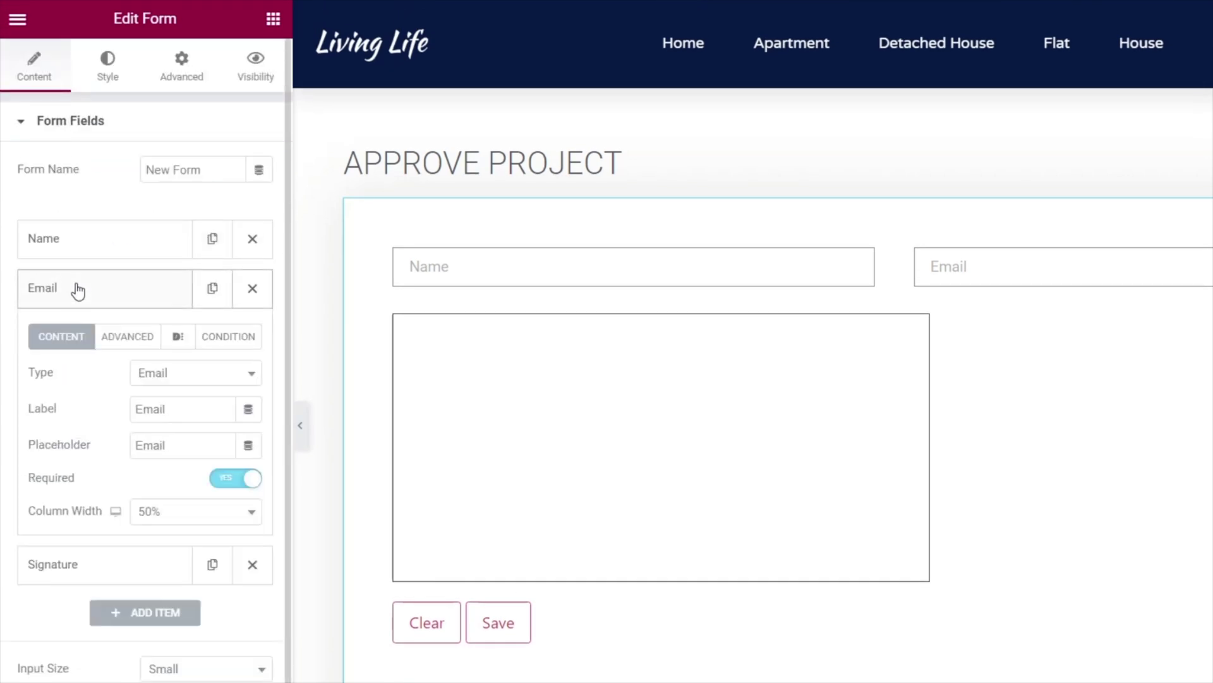
pyautogui.click(108, 253)
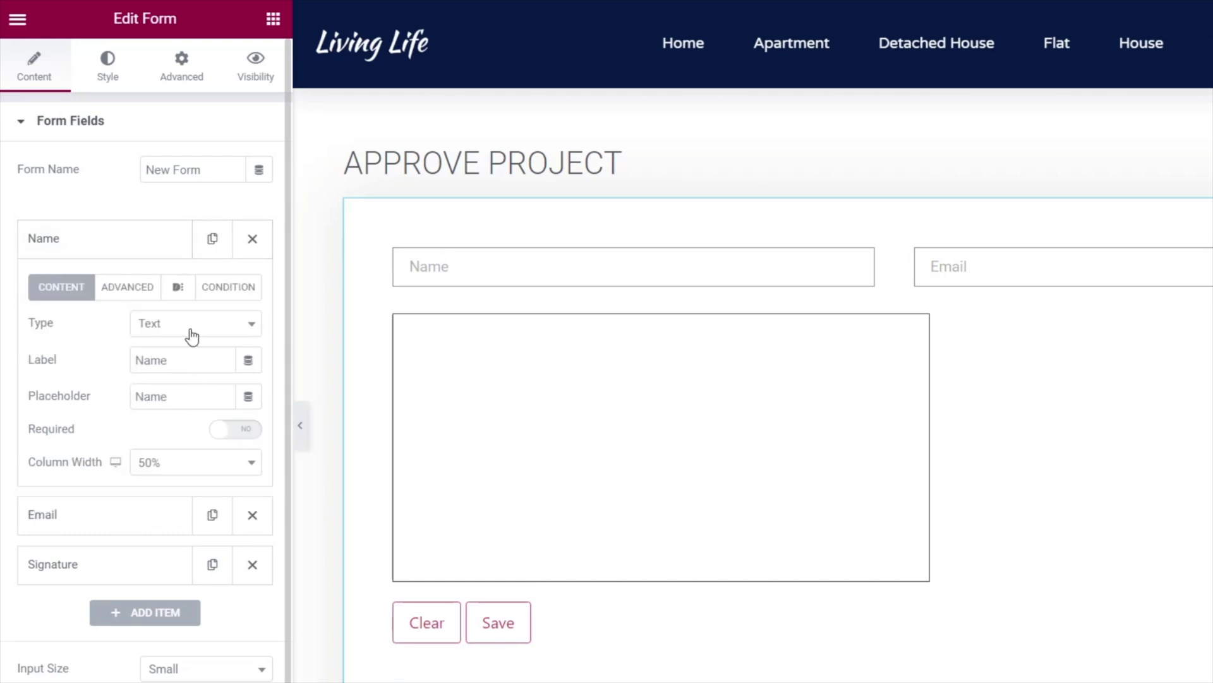
pyautogui.click(117, 288)
pyautogui.moveTo(231, 451); pyautogui.dragTo(143, 453)
pyautogui.hotkey('ctrl', 'c')
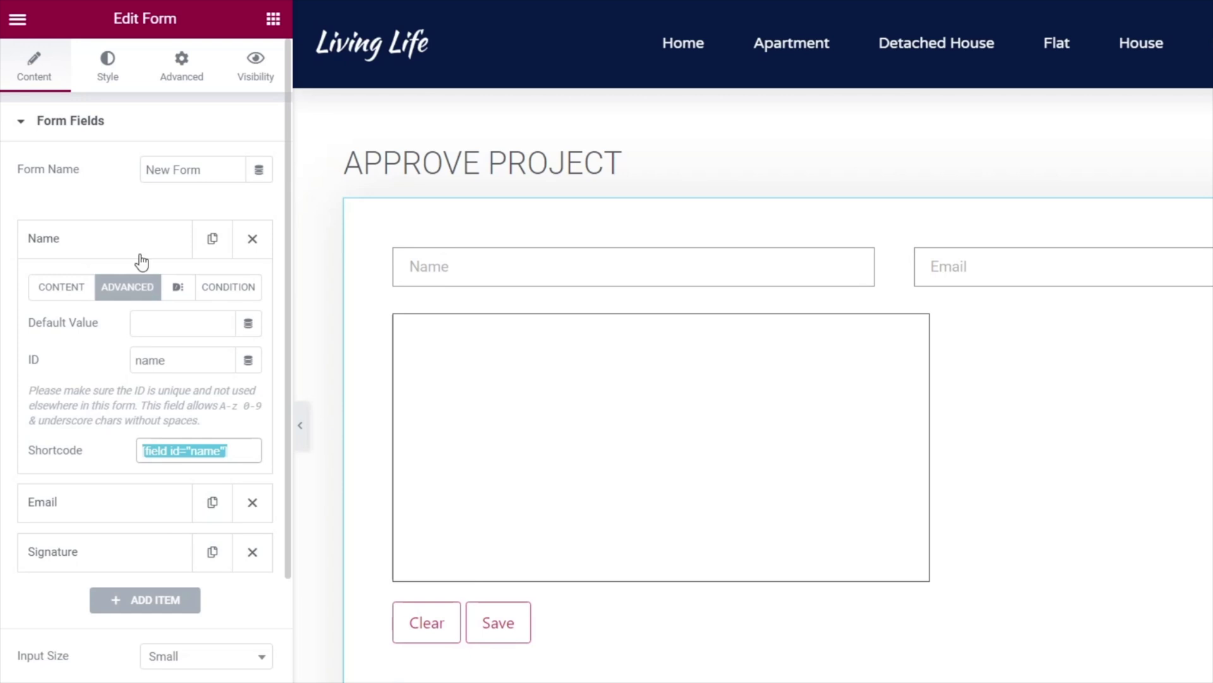
# Paste the Name shortcode after 'Approval from' in the Dynamic Email subject.
pyautogui.scroll(-5, 145, 379)
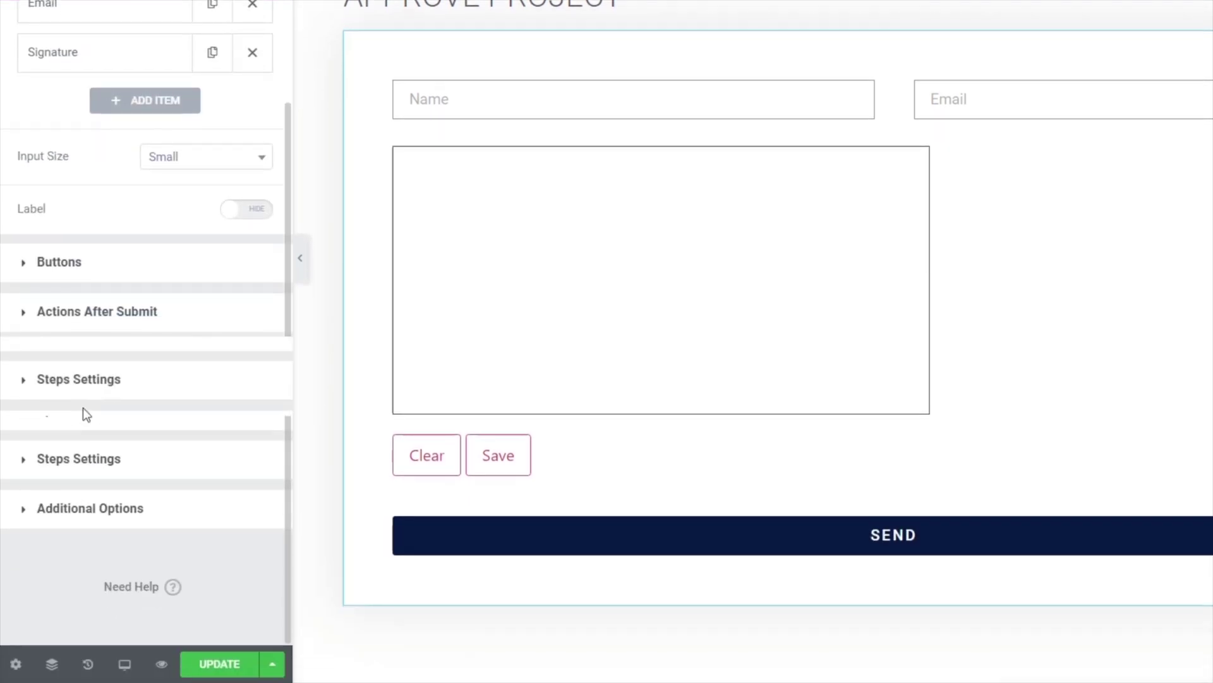
pyautogui.click(88, 428)
pyautogui.click(125, 249)
pyautogui.click(124, 469)
pyautogui.hotkey('ctrl', 'v')
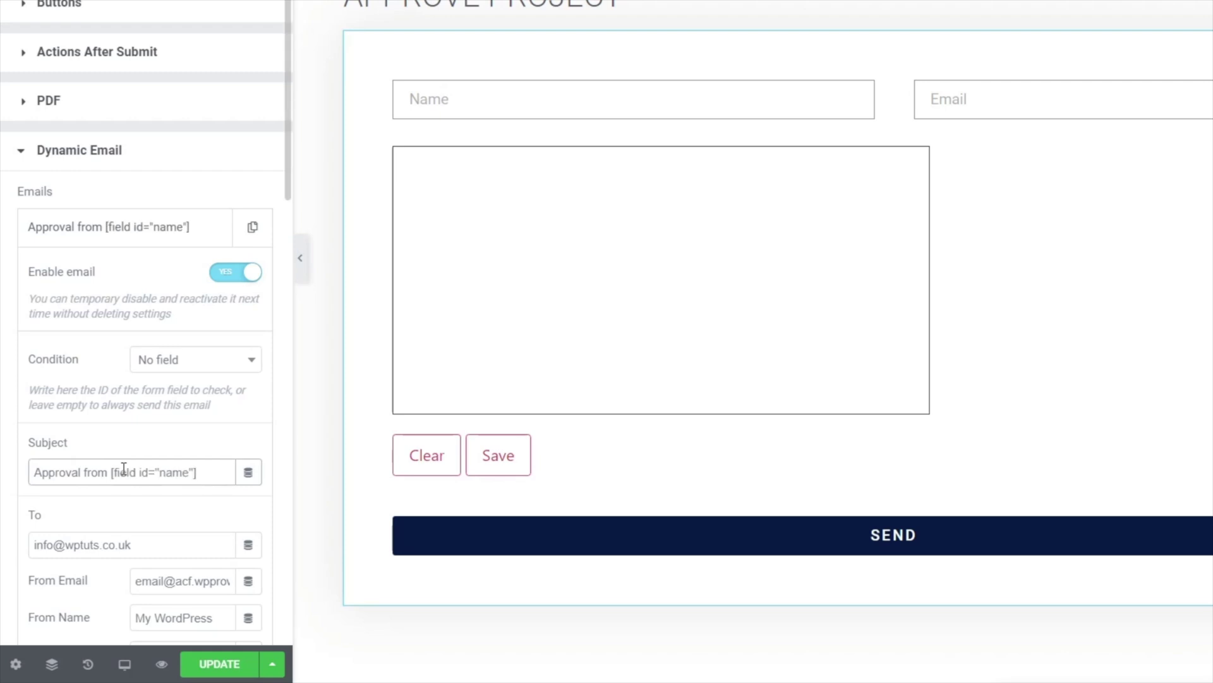
# Keep Send As set to HTML and type [all-fields] into the message body.
pyautogui.scroll(-8, 94, 475)
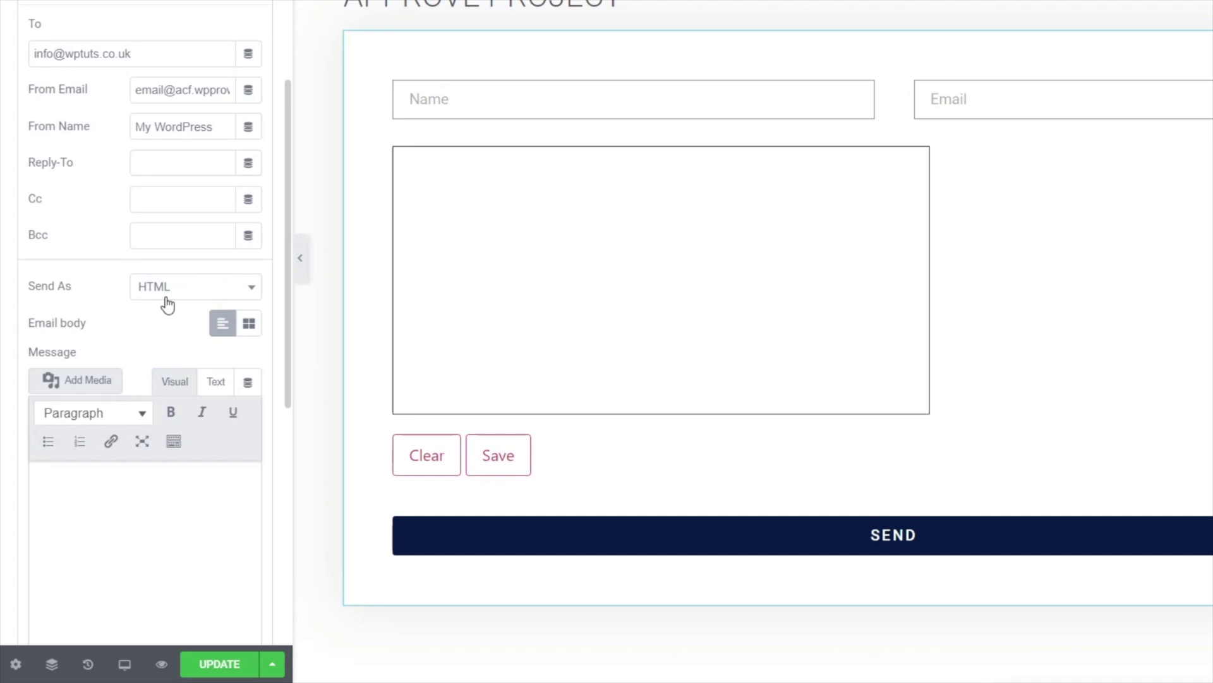
pyautogui.click(182, 292)
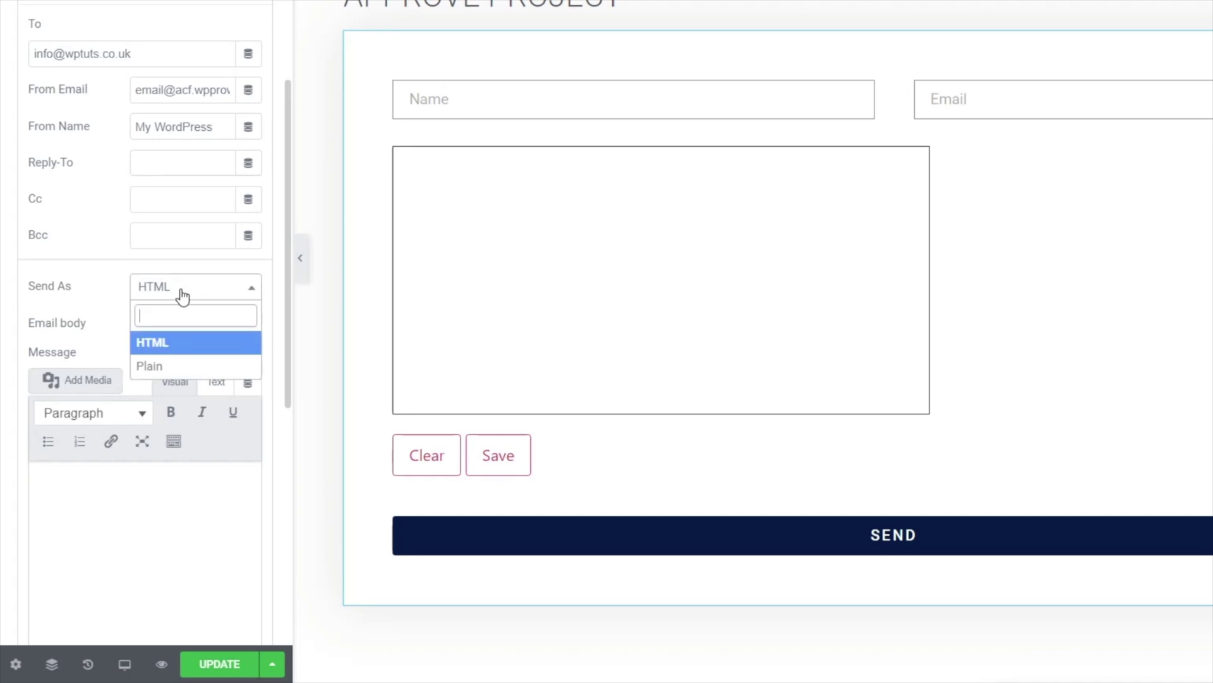
pyautogui.click(182, 292)
pyautogui.scroll(-2, 95, 316)
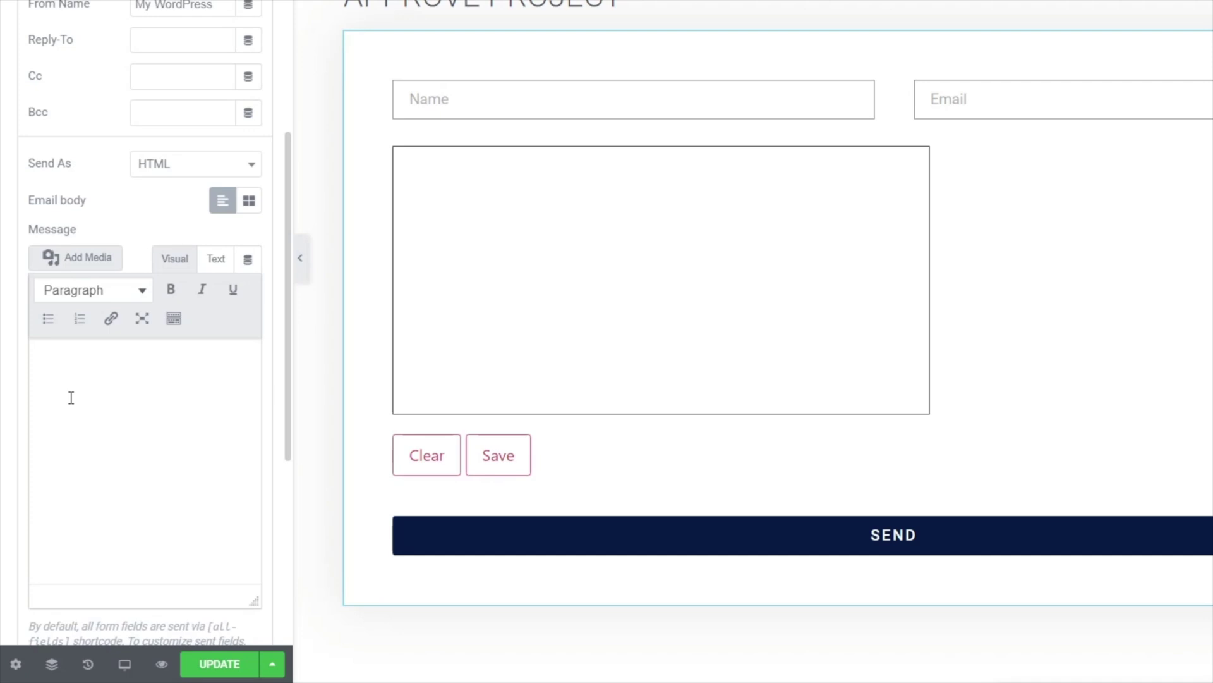
pyautogui.click(84, 365)
pyautogui.scroll(-2, 196, 352)
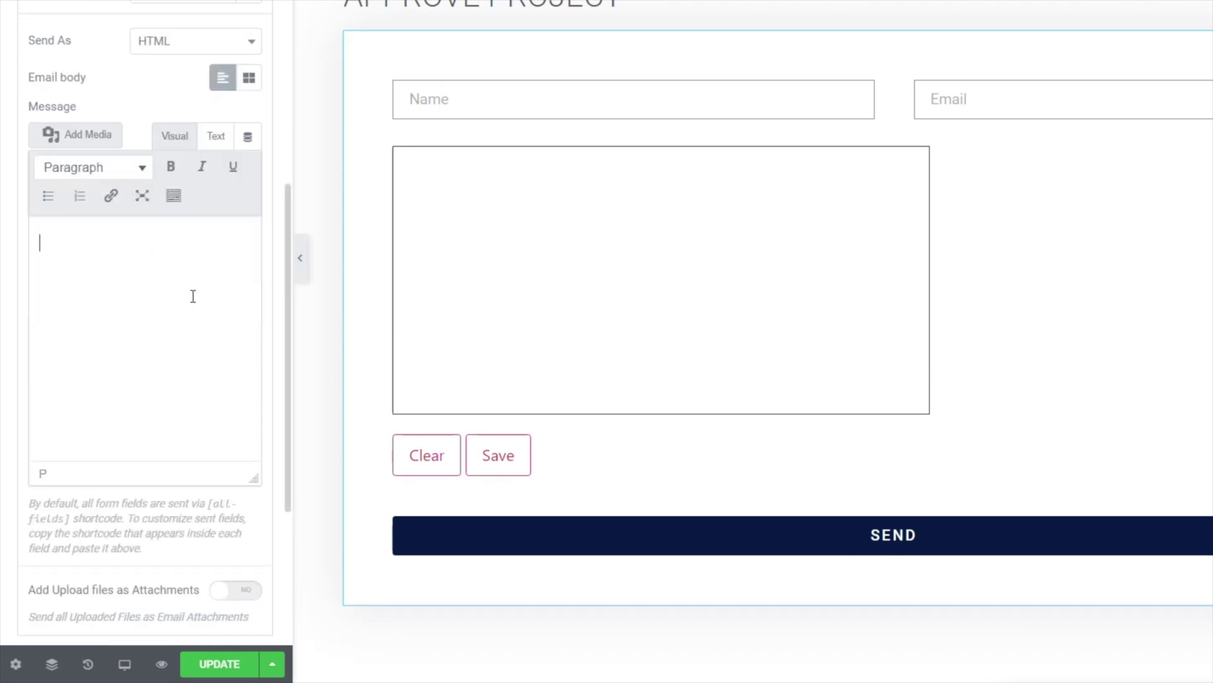
pyautogui.write('[all-fields]')
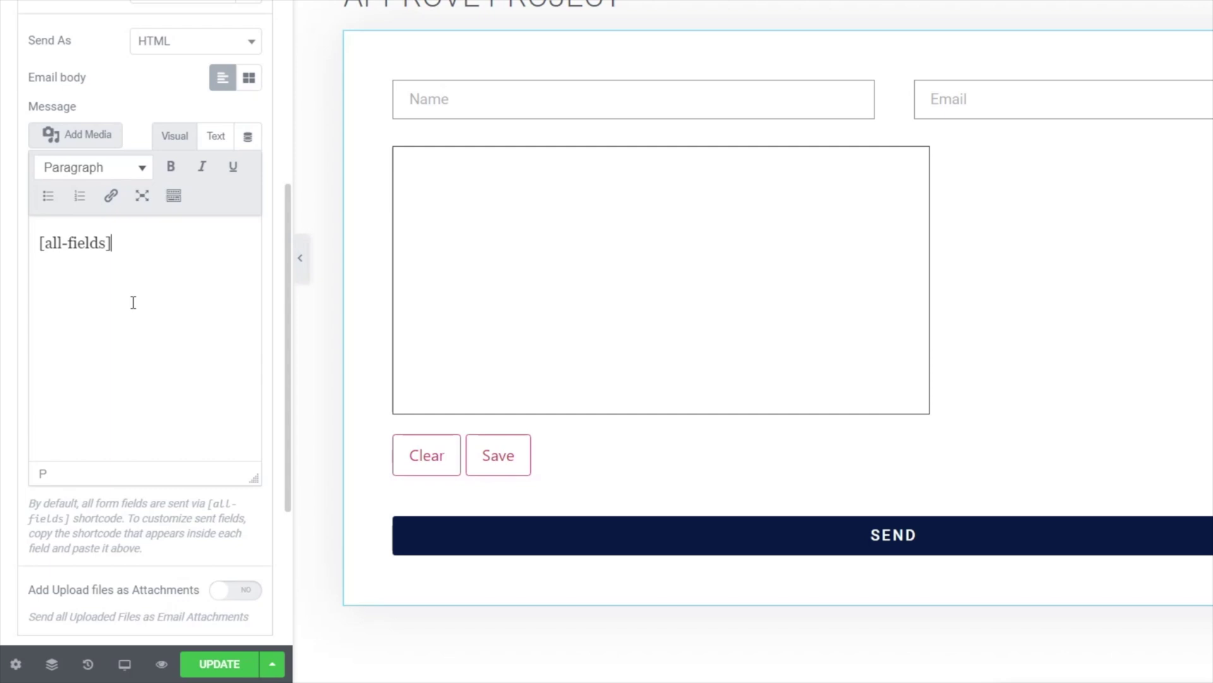
# In the Text editor, add a link tag below [all-fields] with href set to [form:pdf:url].
pyautogui.click(217, 139)
pyautogui.click(145, 245)
pyautogui.press('Return')
pyautogui.press('Return')
pyautogui.write('< href')
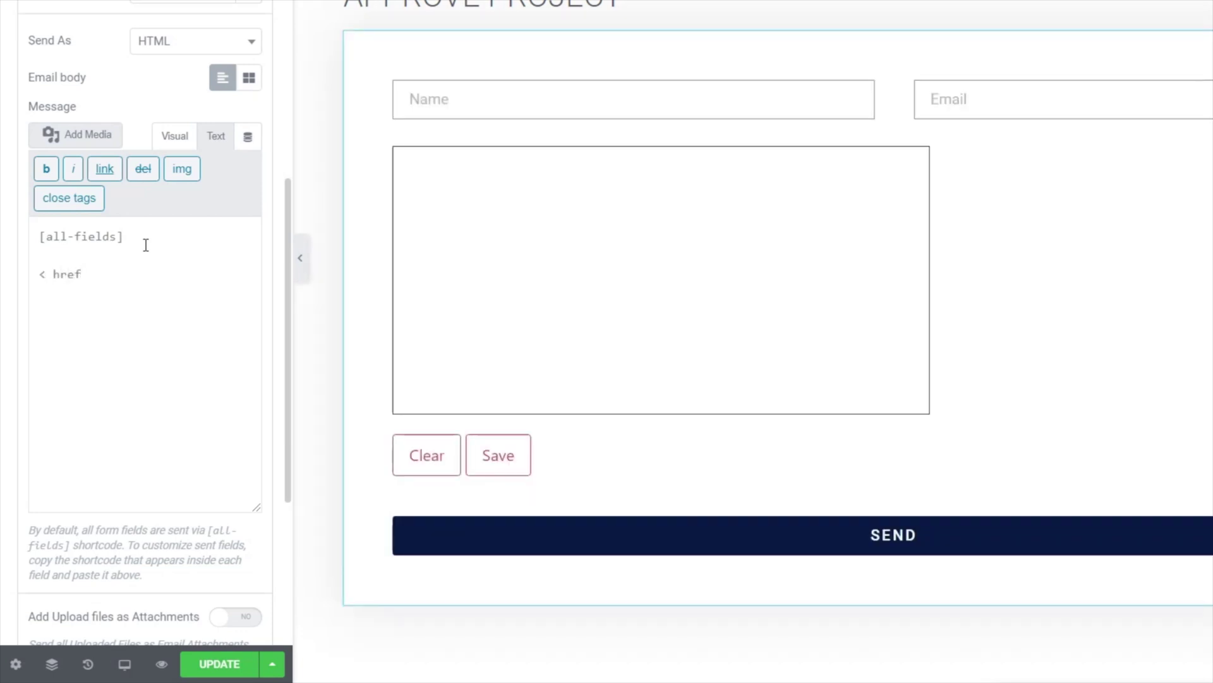
pyautogui.write('=""></a>')
pyautogui.click(48, 275)
pyautogui.write('a')
pyautogui.click(104, 274)
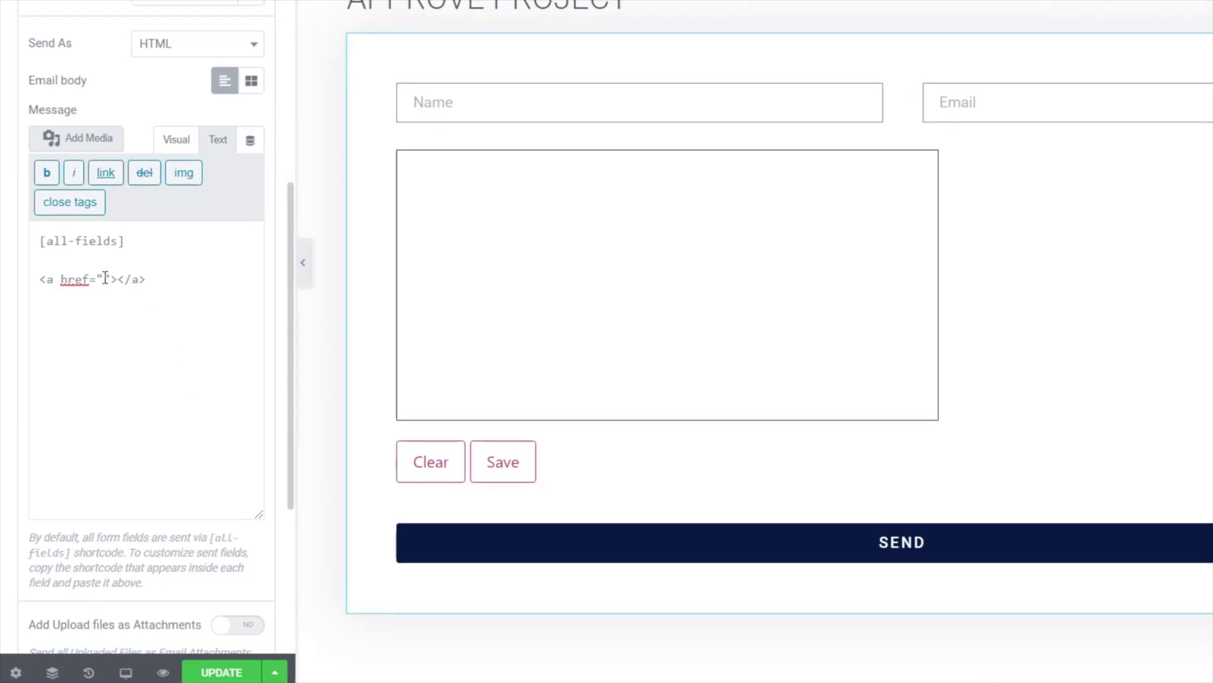
pyautogui.write('[form:pdf:url]')
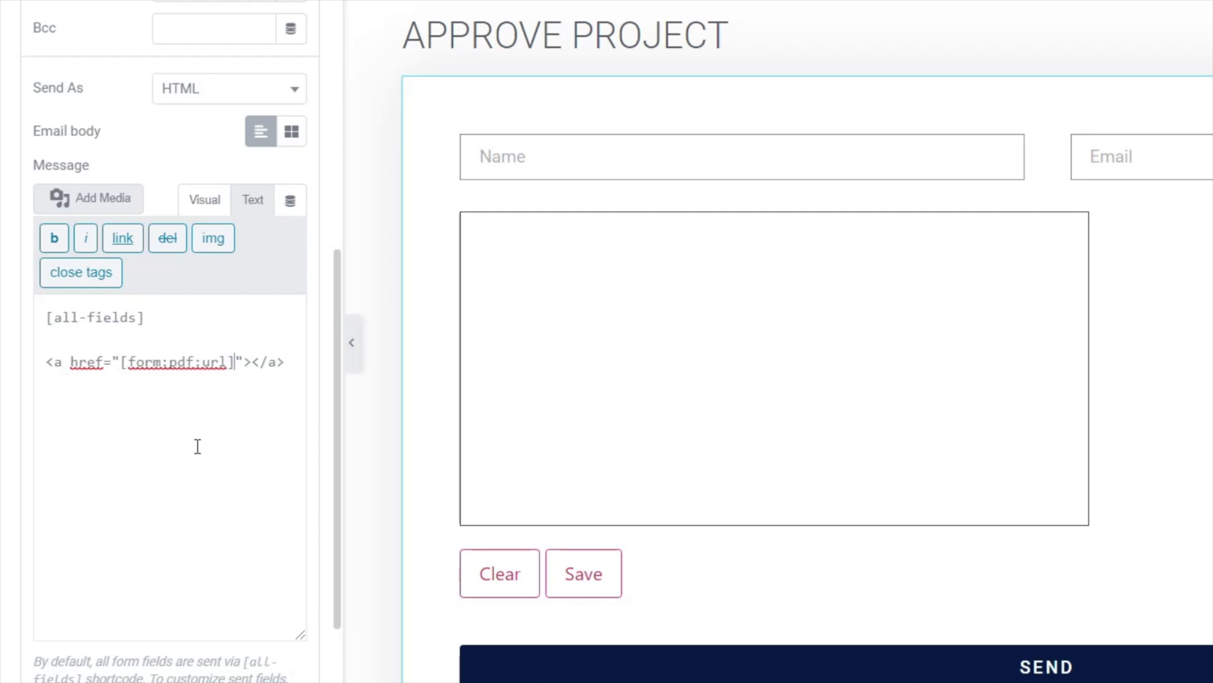
# Give the link the visible text 'Download PDF' and return the message to Visual view.
pyautogui.moveTo(120, 361); pyautogui.dragTo(233, 365)
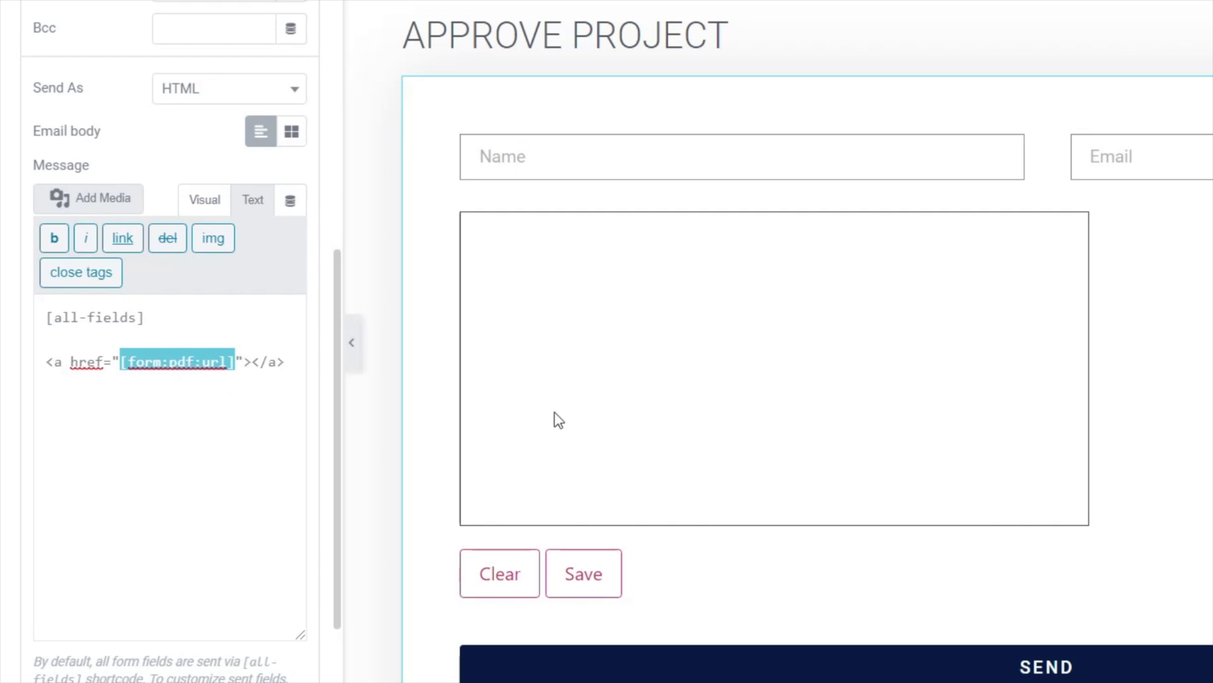
pyautogui.click(284, 371)
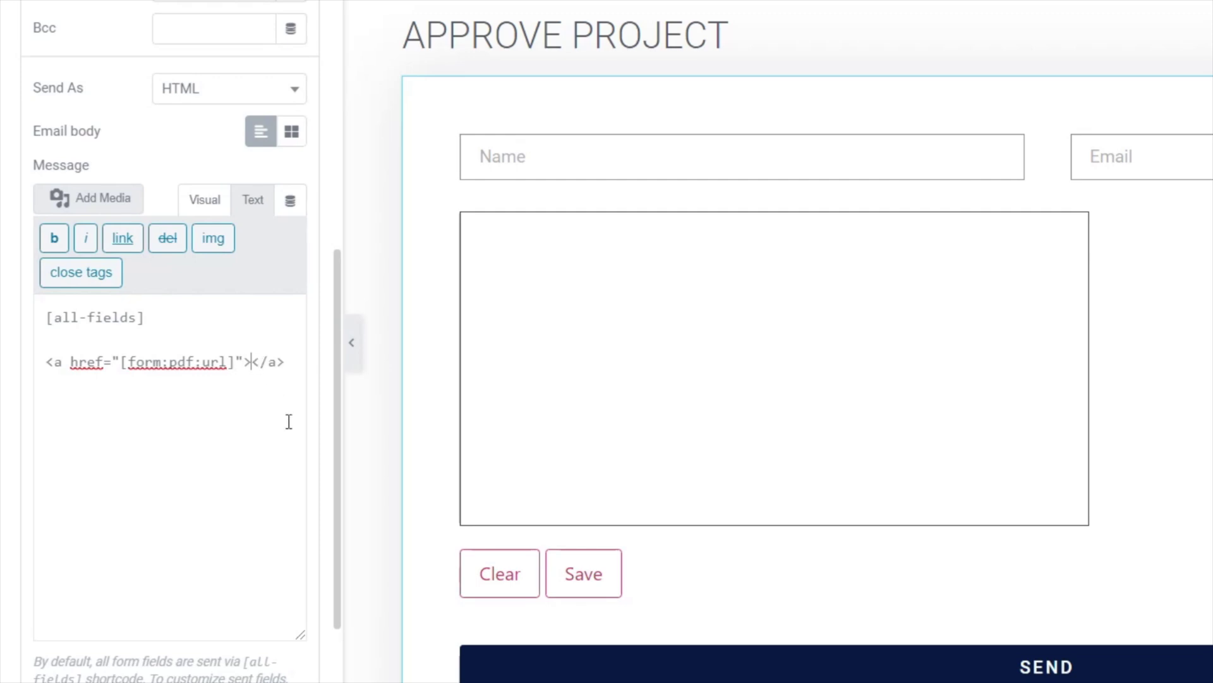
pyautogui.press('Left')
pyautogui.press('Left')
pyautogui.press('Left')
pyautogui.press('Left')
pyautogui.write('Download')
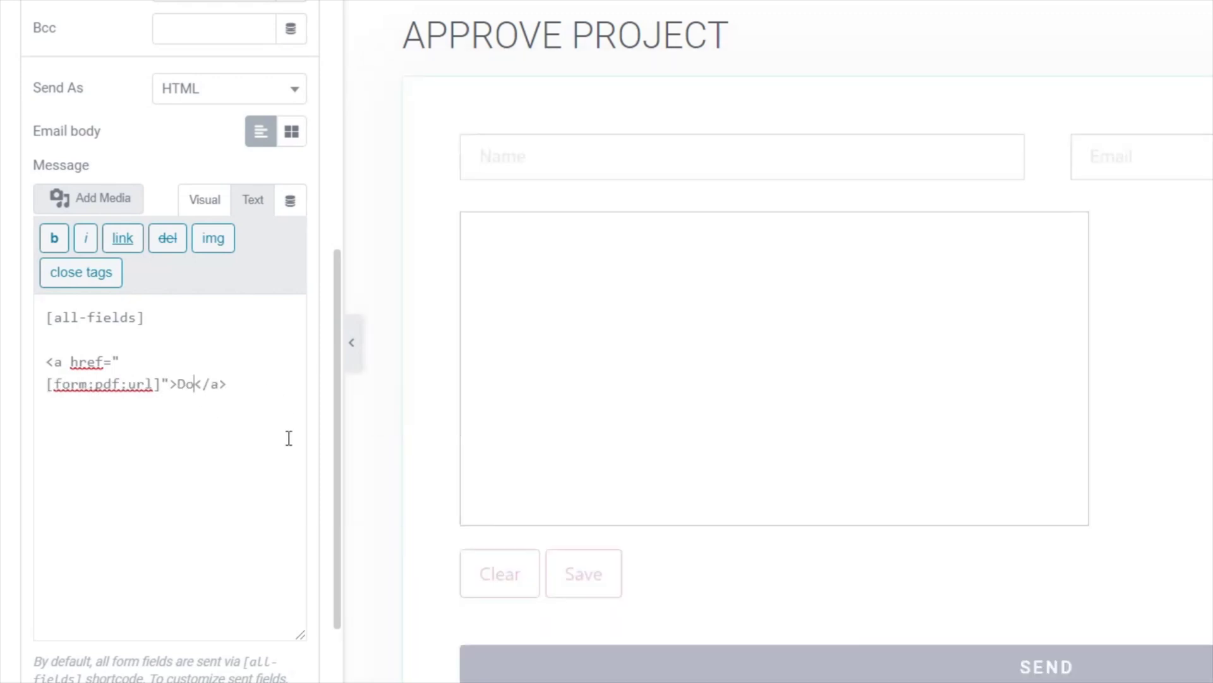
pyautogui.write(' PDF')
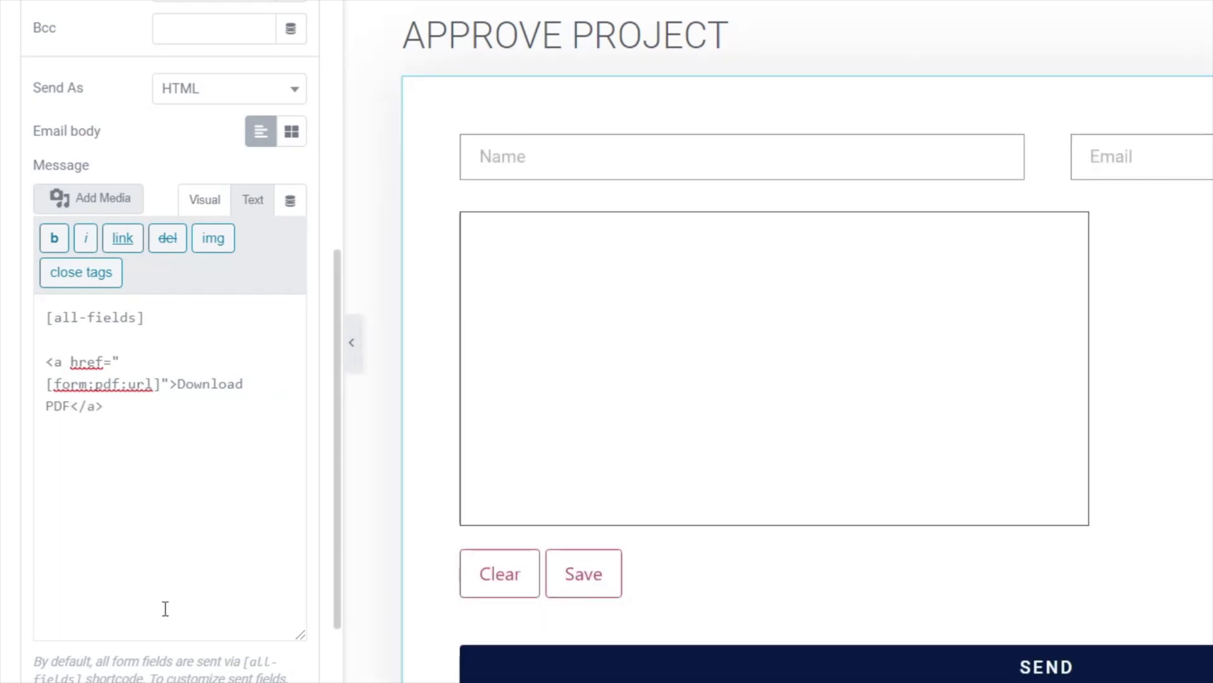
pyautogui.click(196, 201)
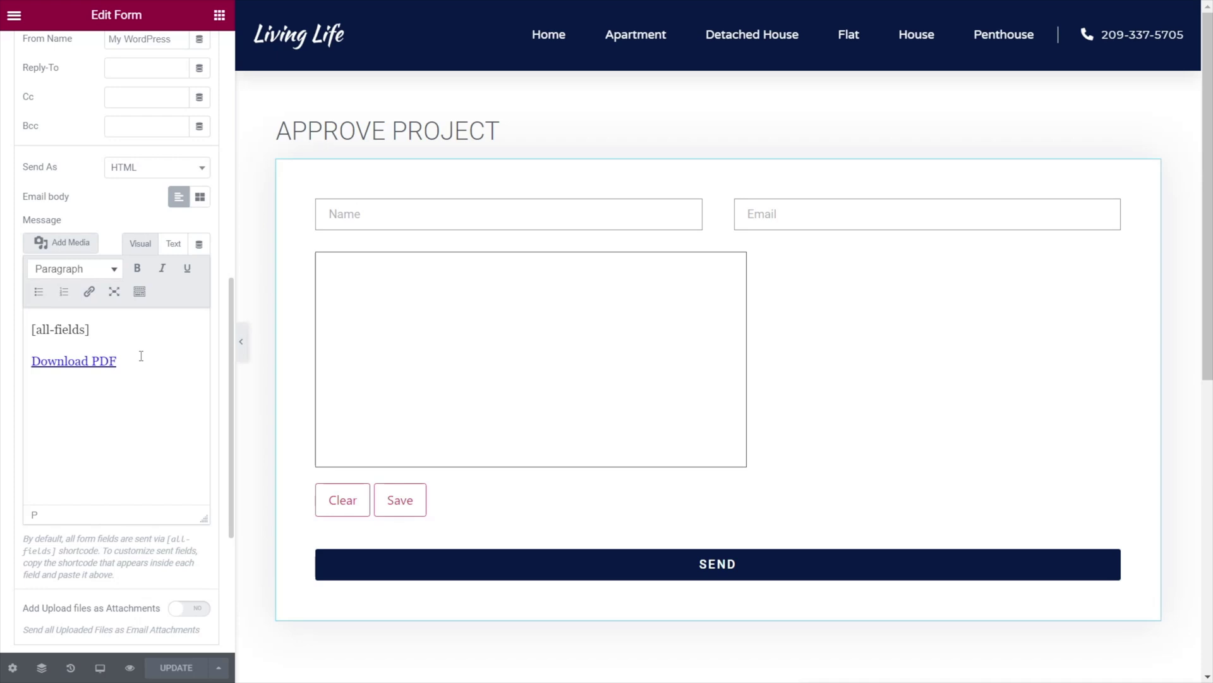
# Preview the page and fill the Name and Email fields with test details.
pyautogui.click(241, 341)
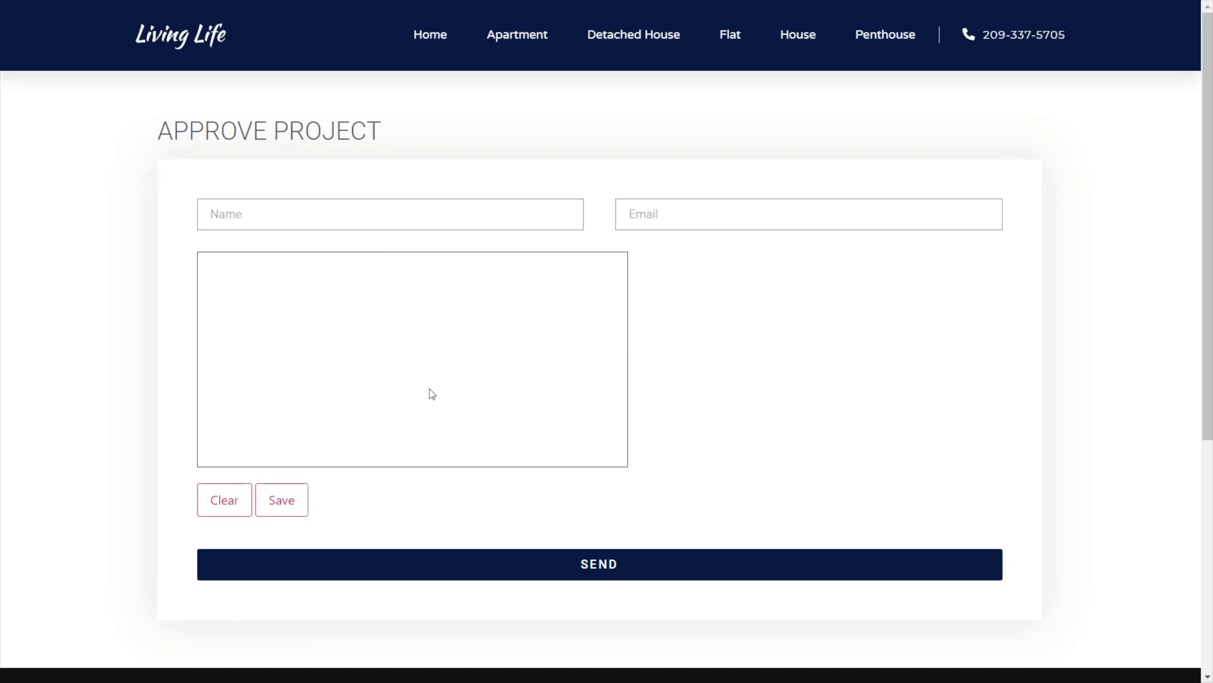
pyautogui.click(357, 218)
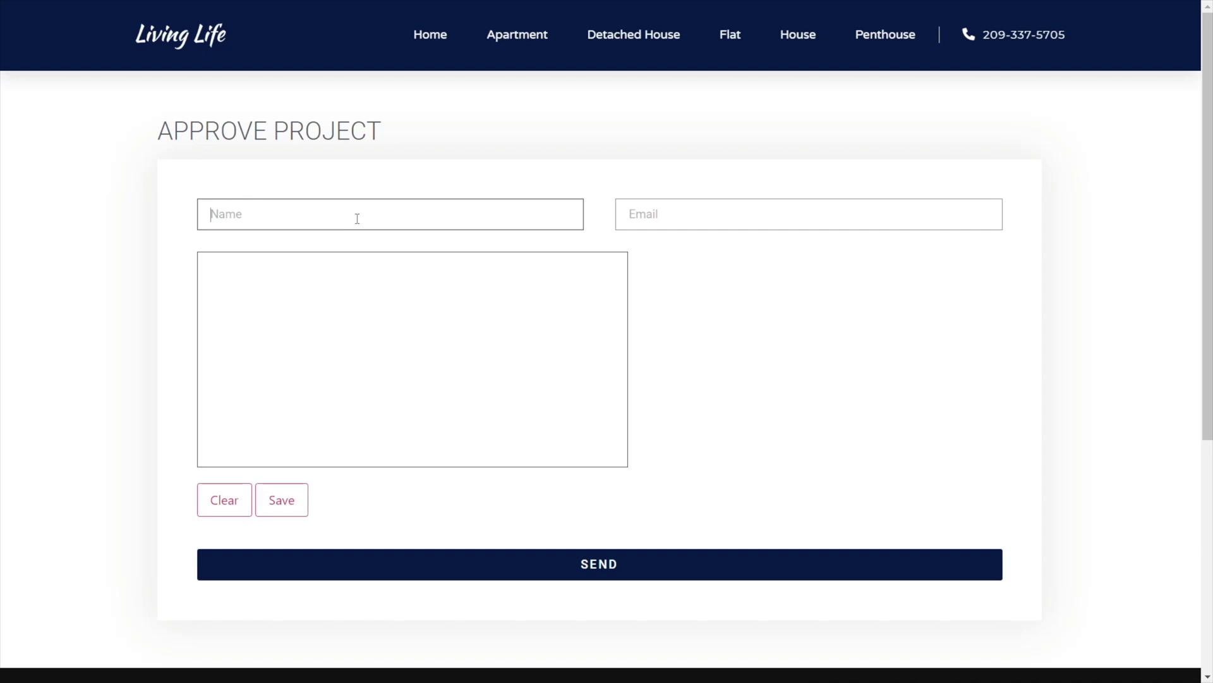
pyautogui.write('Paul (TEST)T')
pyautogui.click(631, 215)
# Draw and save a signature, then submit the test form.
pyautogui.moveTo(221, 342)
pyautogui.mouseDown()
pyautogui.moveTo(352, 346)
pyautogui.moveTo(254, 345)
pyautogui.moveTo(440, 319)
pyautogui.mouseUp()
pyautogui.click(282, 502)
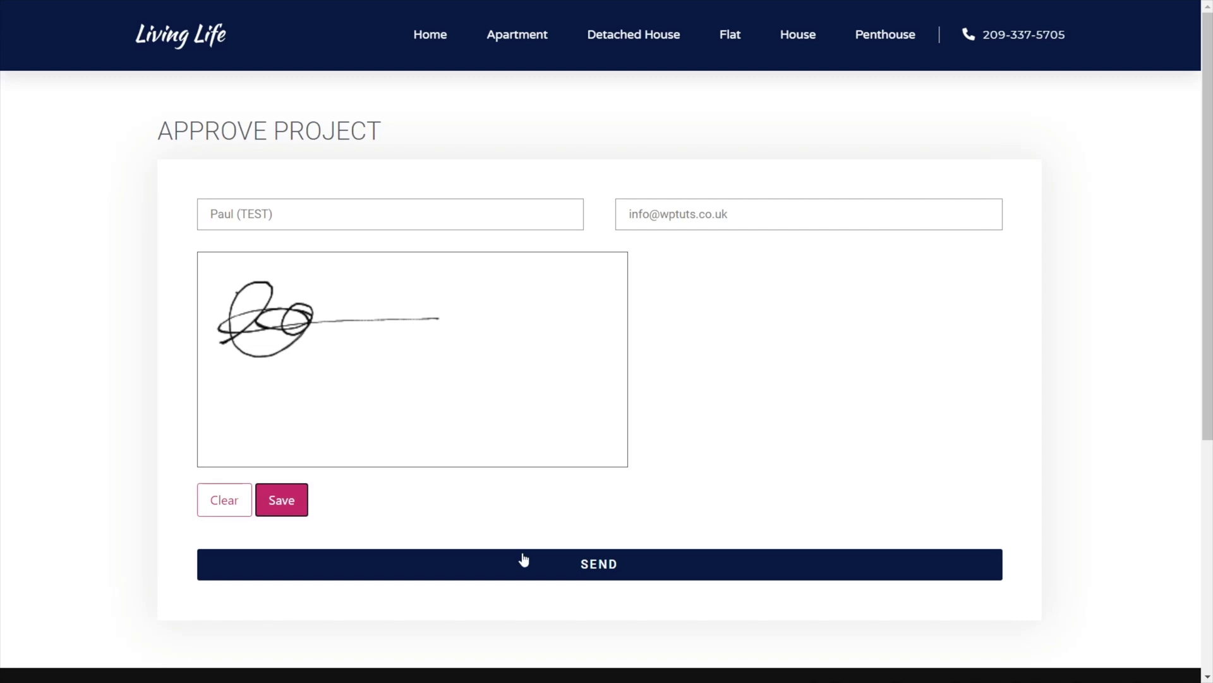
pyautogui.click(612, 564)
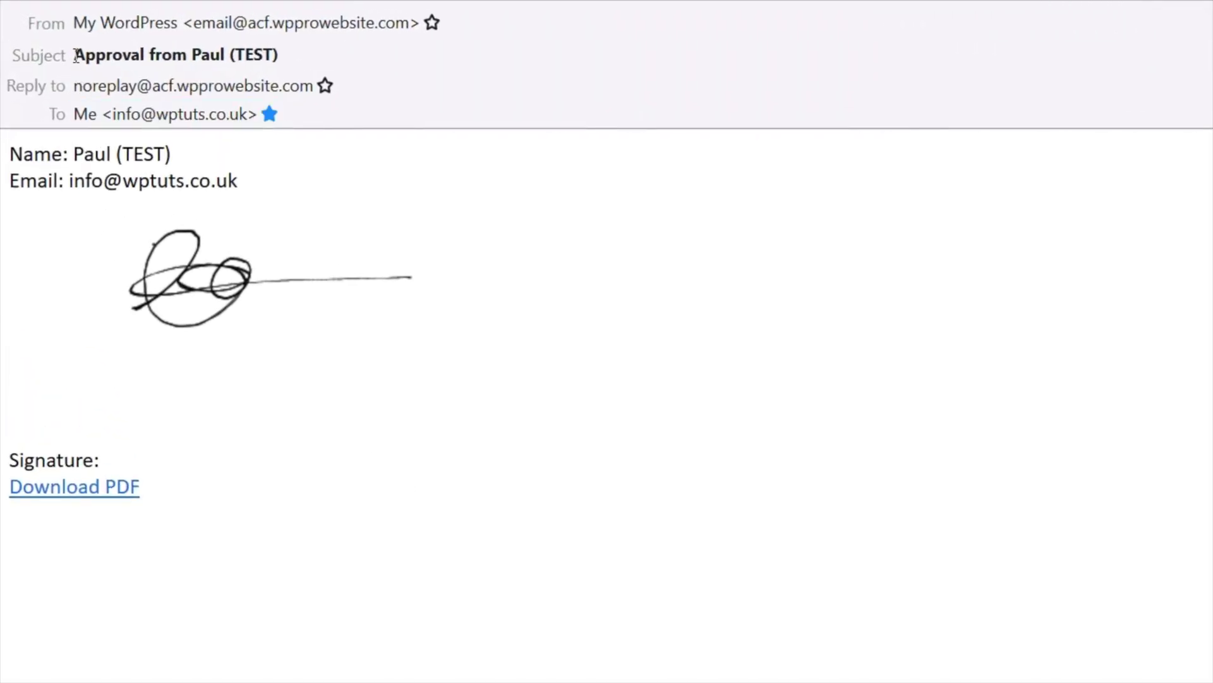
# Open the generated PDF from the Download PDF link in the received approval email.
pyautogui.moveTo(76, 55); pyautogui.dragTo(269, 61)
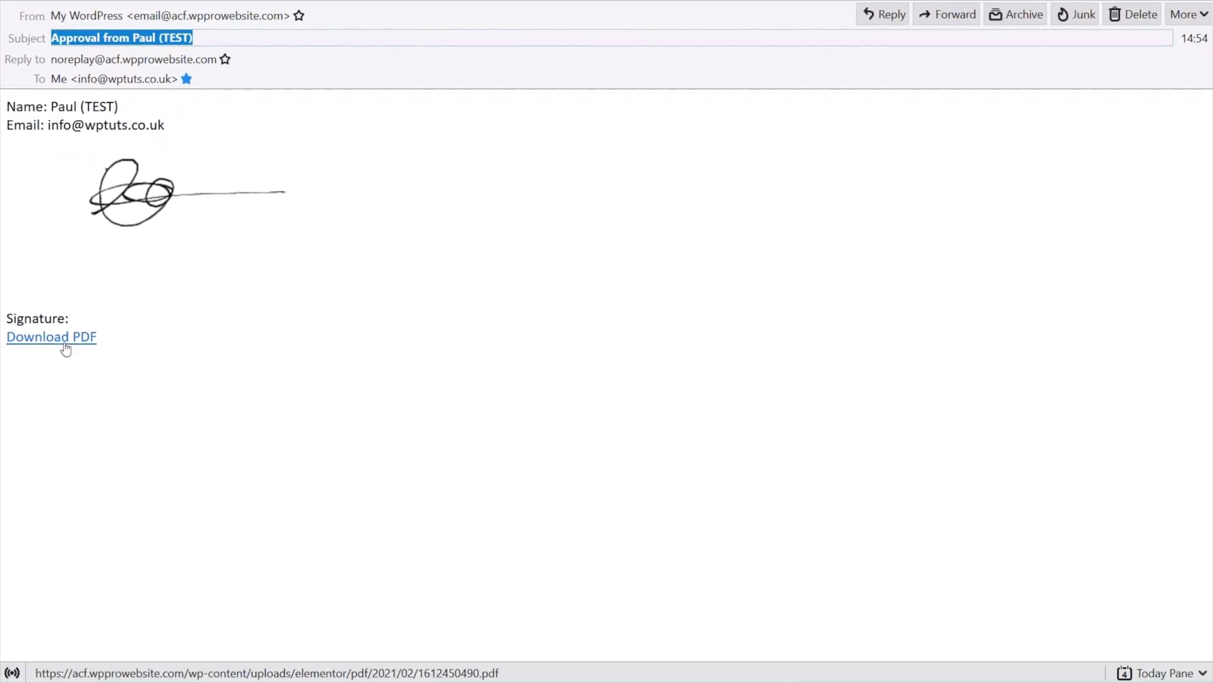
pyautogui.click(65, 344)
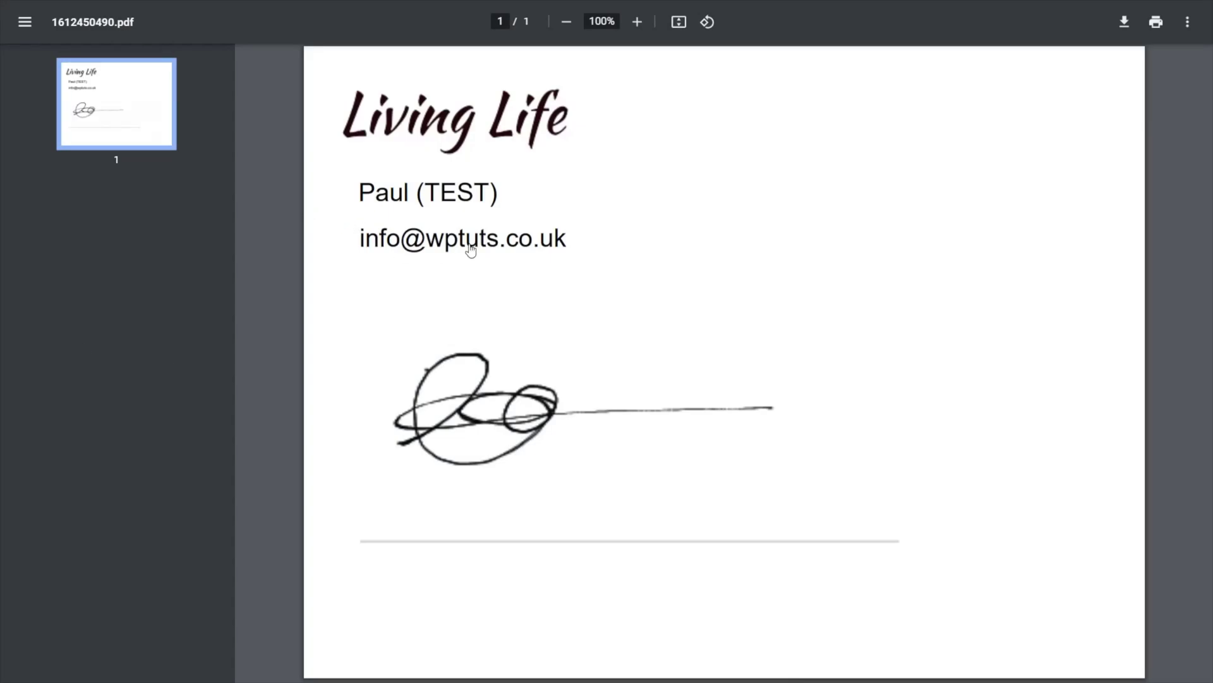